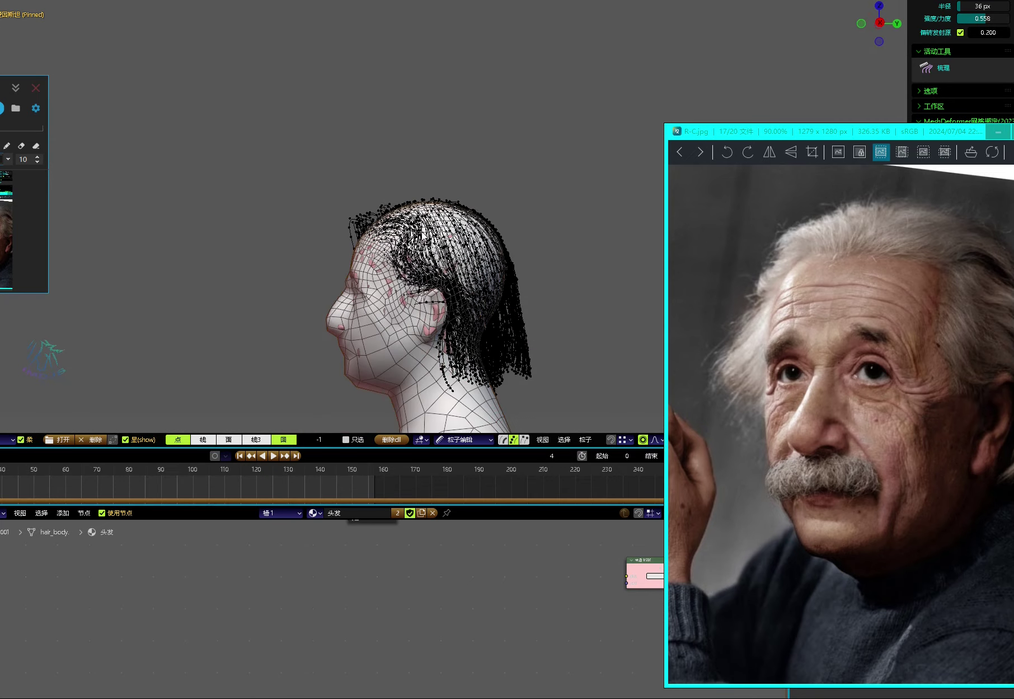
# Step: Set the Comb brush strength to 0.406 for grooming the particle hair
pyautogui.hotkey('shift', 'f')
pyautogui.click(428, 285)
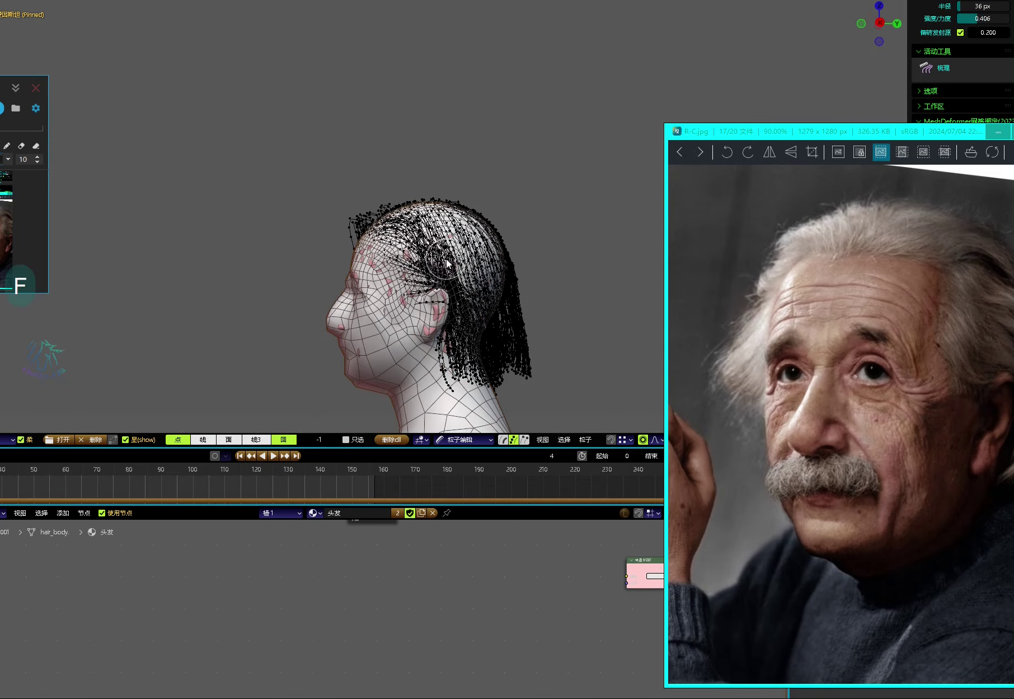
pyautogui.moveTo(446, 258); pyautogui.dragTo(446, 299, button='middle')
pyautogui.moveTo(447, 373); pyautogui.dragTo(409, 314, button='middle')
# Step: Enlarge the 3D viewport by shrinking the timeline and the node editor beneath it
pyautogui.moveTo(396, 506); pyautogui.dragTo(388, 650)
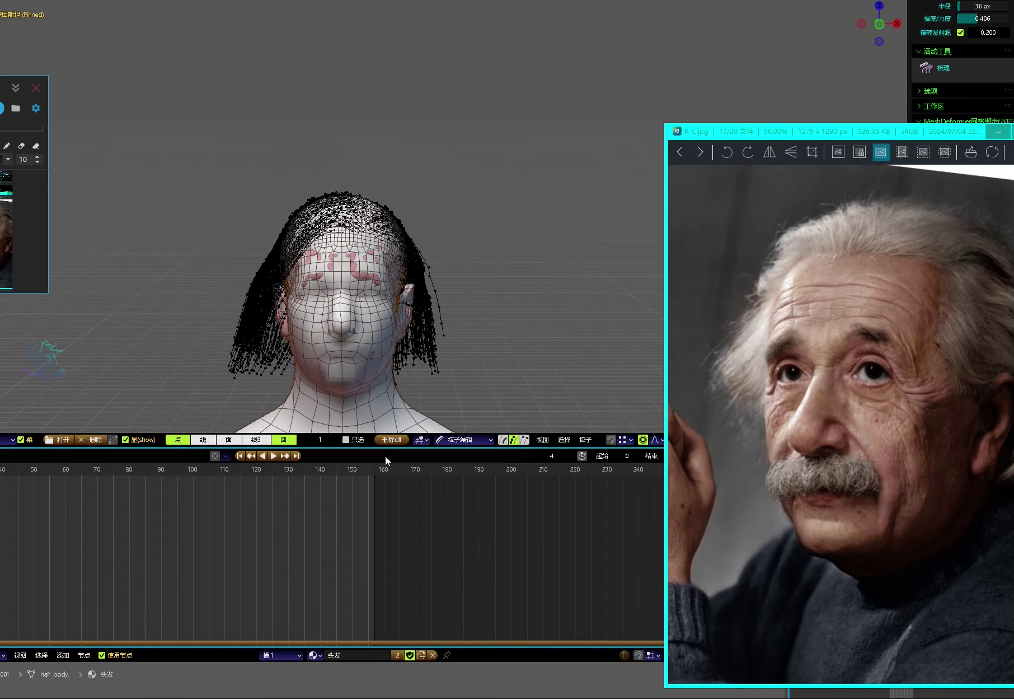
pyautogui.moveTo(385, 449); pyautogui.dragTo(381, 632)
pyautogui.moveTo(362, 486); pyautogui.dragTo(352, 234, button='middle')
pyautogui.scroll(-1, 353, 234)
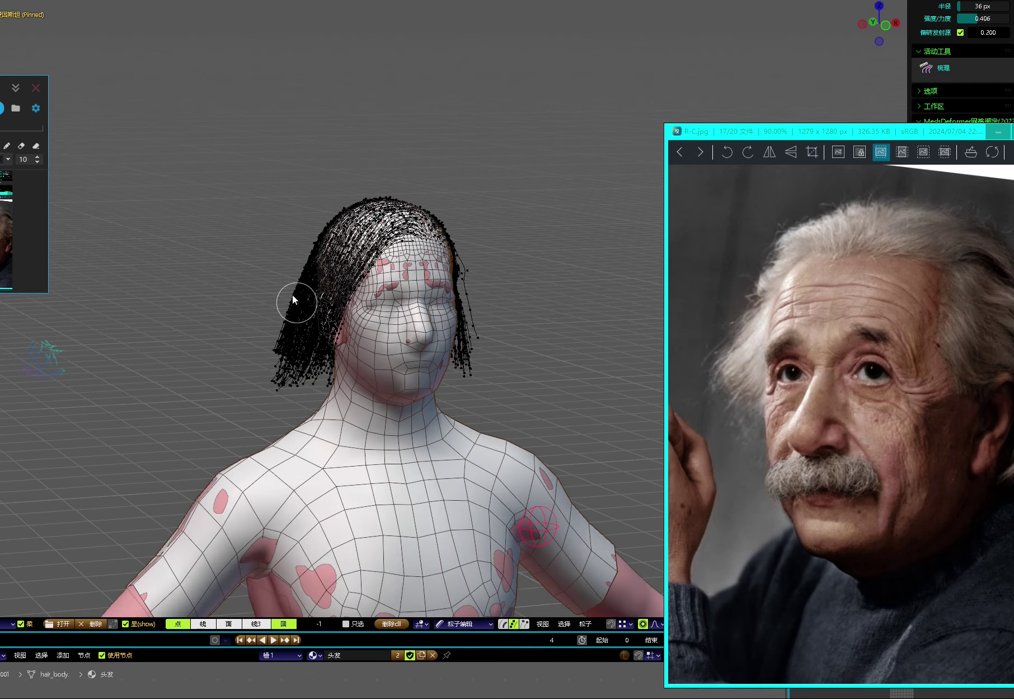
# Step: Smooth the hair strands at the side of the head and return to the Comb brush
pyautogui.hotkey('shift', 's')
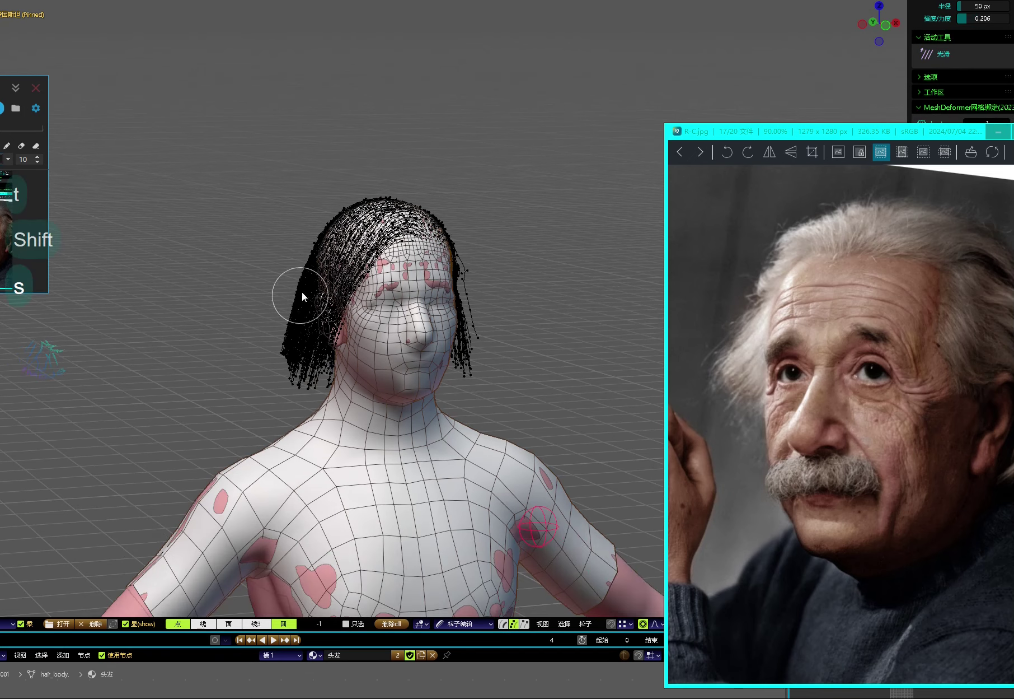
pyautogui.press('g')
pyautogui.moveTo(302, 291); pyautogui.dragTo(367, 313, button='middle')
# Step: Browse the reference photos to the frontal portrait 微信图片_20240705133843.png
pyautogui.press('Left')
pyautogui.press('Left')
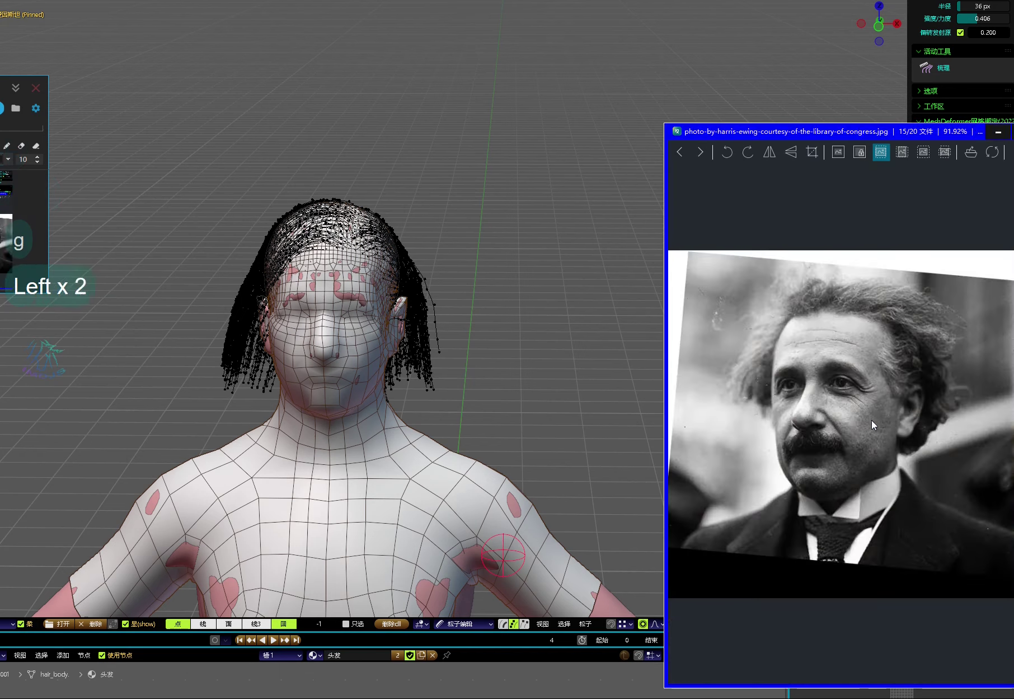
pyautogui.press('Right')
pyautogui.press('Right')
pyautogui.press('Right')
pyautogui.press('Right')
pyautogui.press('Right')
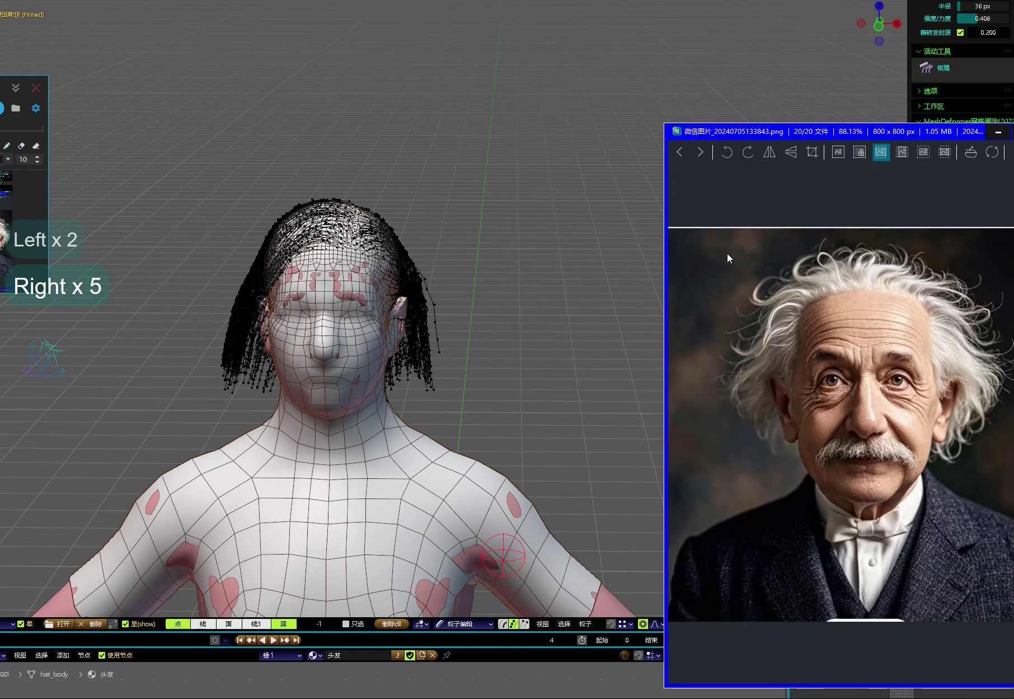
# Step: Puff the hair outward around the head with the Puff brush at strength 0.500, using wireframe shading
pyautogui.moveTo(588, 253); pyautogui.dragTo(385, 253, button='middle')
pyautogui.press('d')
pyautogui.press('z')
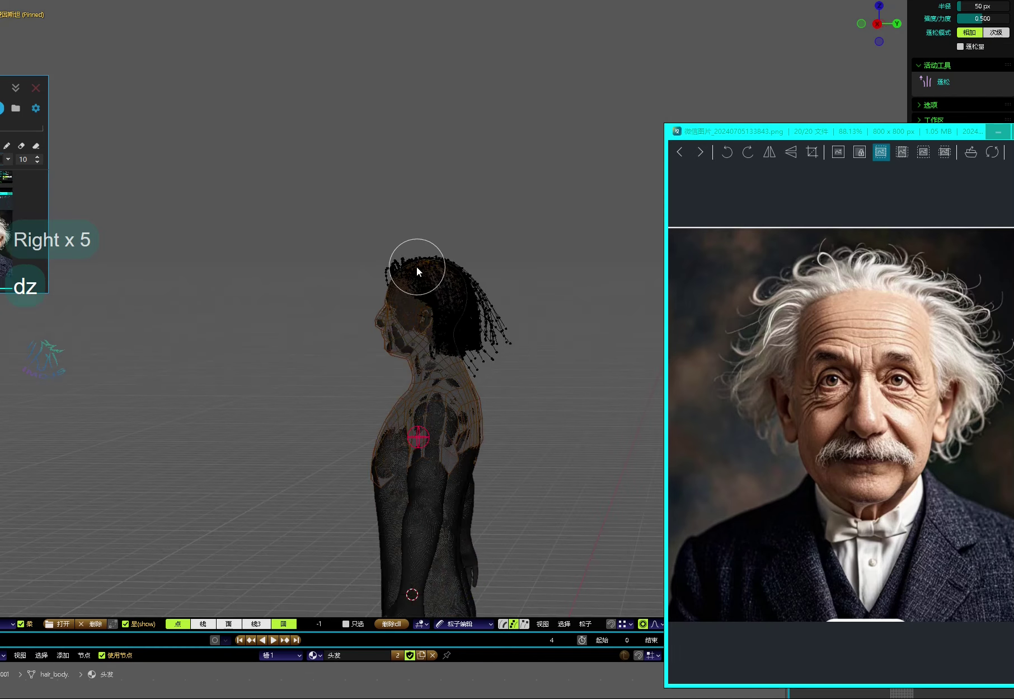
pyautogui.moveTo(461, 340); pyautogui.dragTo(496, 274, button='middle')
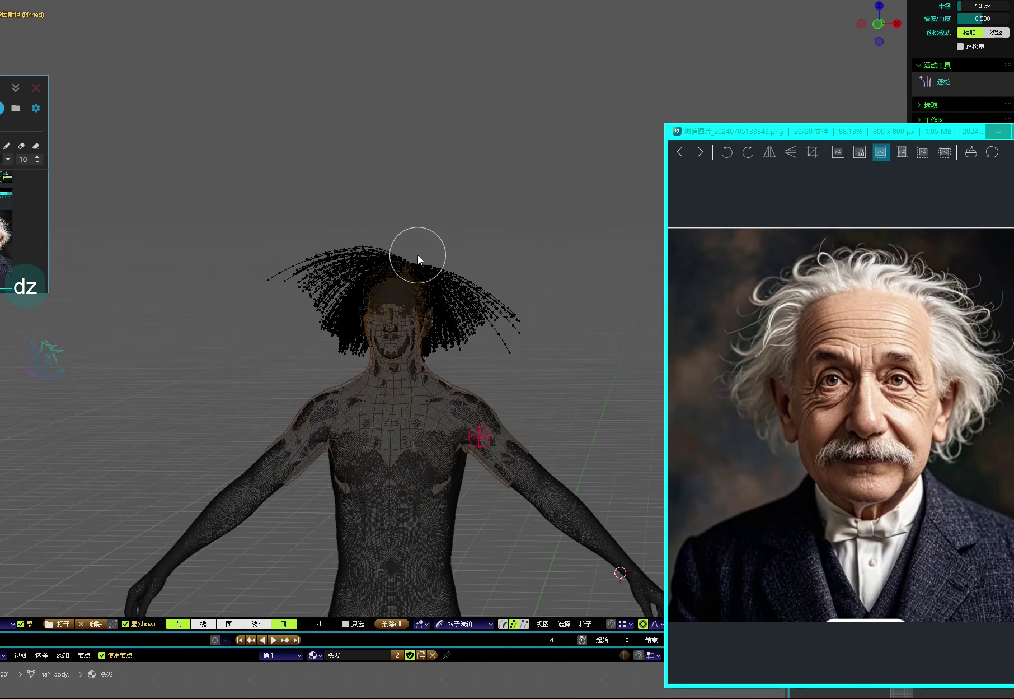
pyautogui.moveTo(418, 254)
pyautogui.mouseDown(button='middle')
pyautogui.moveTo(362, 289)
pyautogui.moveTo(407, 197)
pyautogui.mouseUp(button='middle')
# Step: Comb the puffed hair backward and outward around the head, and restore solid shading
pyautogui.press('g')
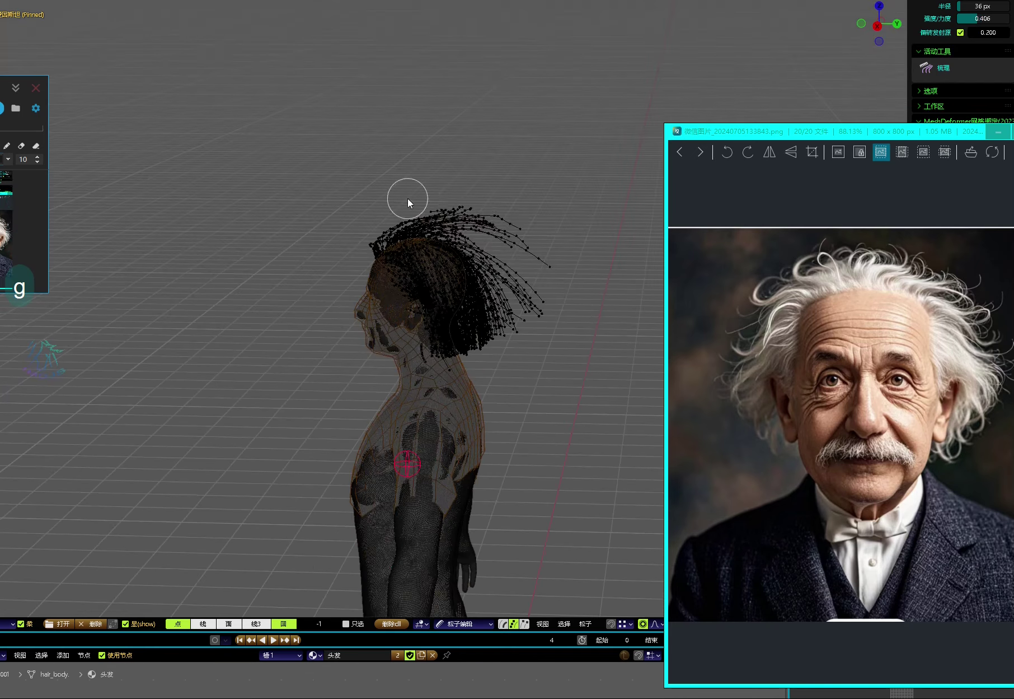
pyautogui.moveTo(516, 297); pyautogui.dragTo(451, 234, button='middle')
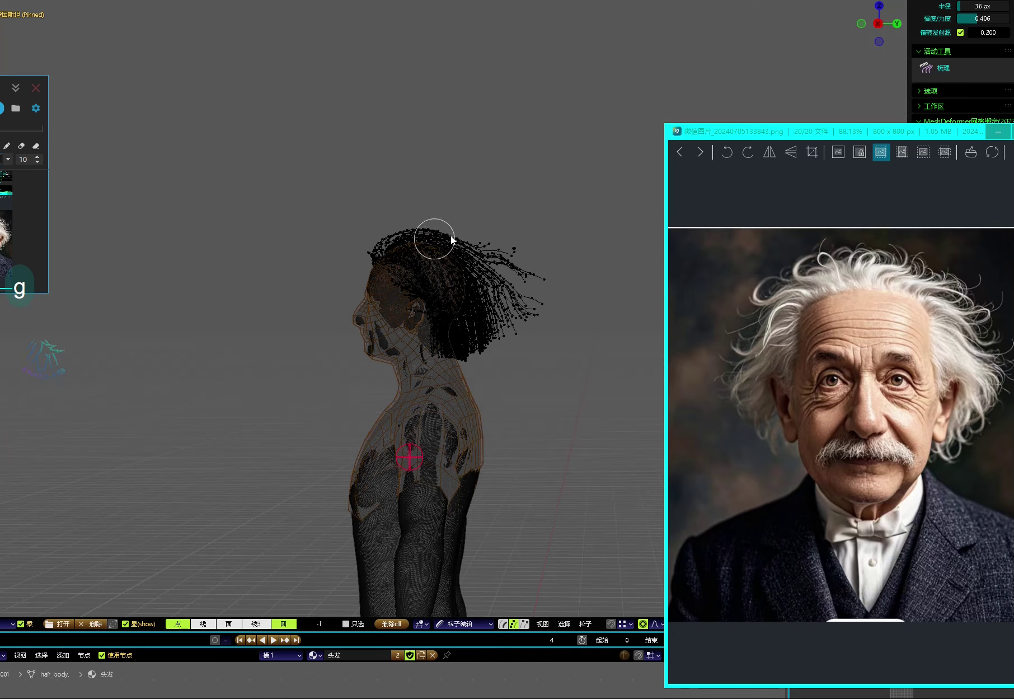
pyautogui.moveTo(474, 282)
pyautogui.mouseDown(button='middle')
pyautogui.moveTo(511, 357)
pyautogui.moveTo(480, 295)
pyautogui.moveTo(395, 311)
pyautogui.moveTo(460, 249)
pyautogui.moveTo(352, 208)
pyautogui.moveTo(364, 330)
pyautogui.moveTo(399, 301)
pyautogui.mouseUp(button='middle')
pyautogui.hotkey('alt', 'z')
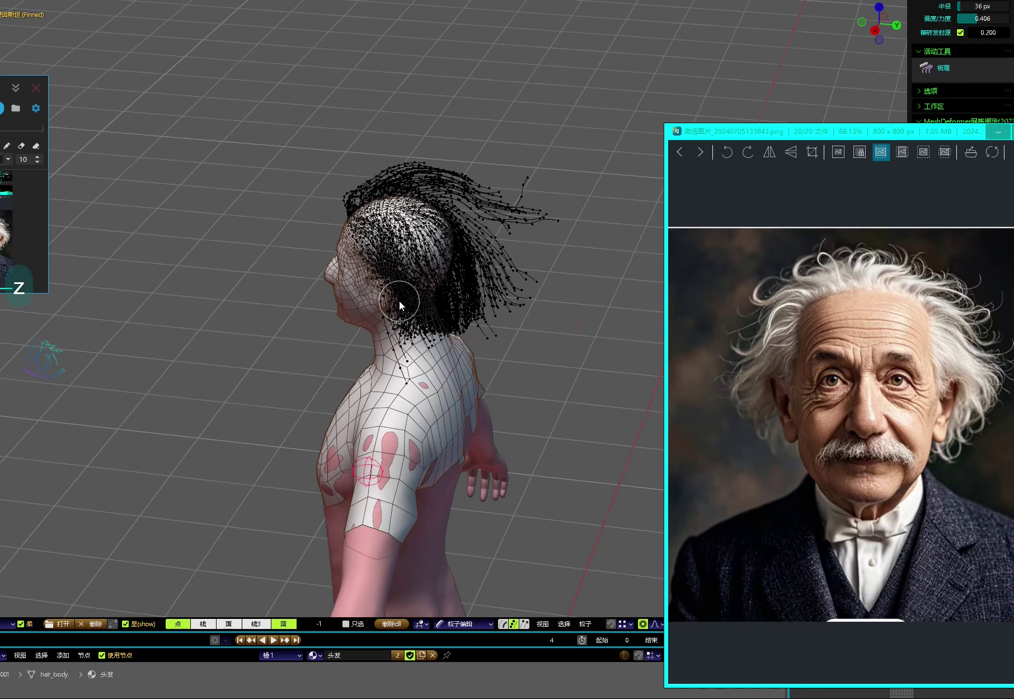
pyautogui.moveTo(438, 353); pyautogui.dragTo(431, 283, button='middle')
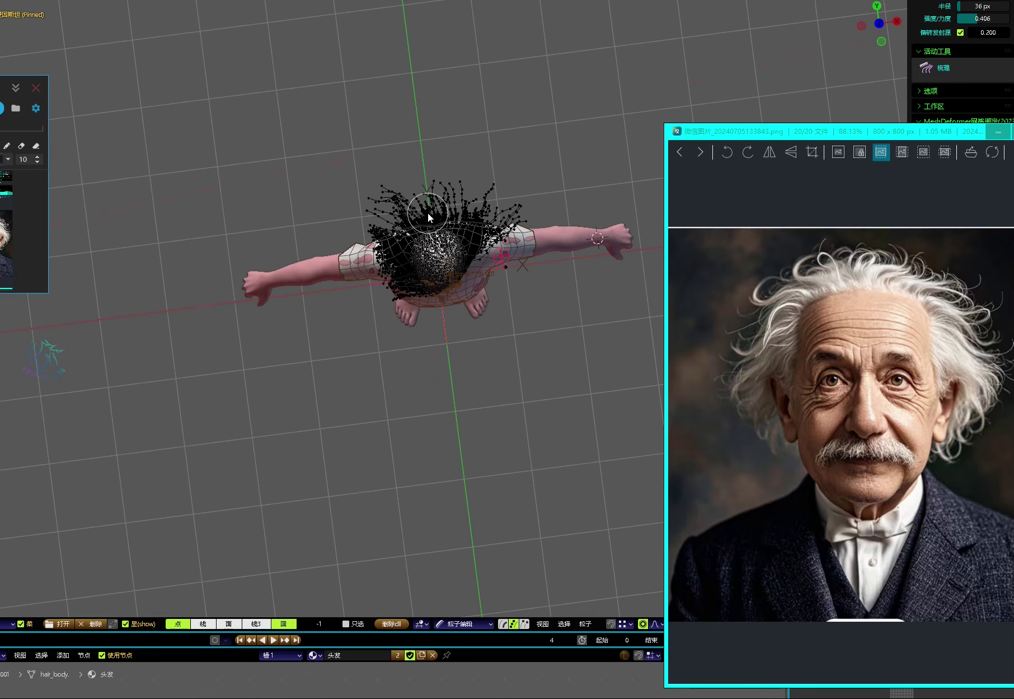
pyautogui.moveTo(429, 213); pyautogui.dragTo(425, 268, button='middle')
pyautogui.press('KP_1')
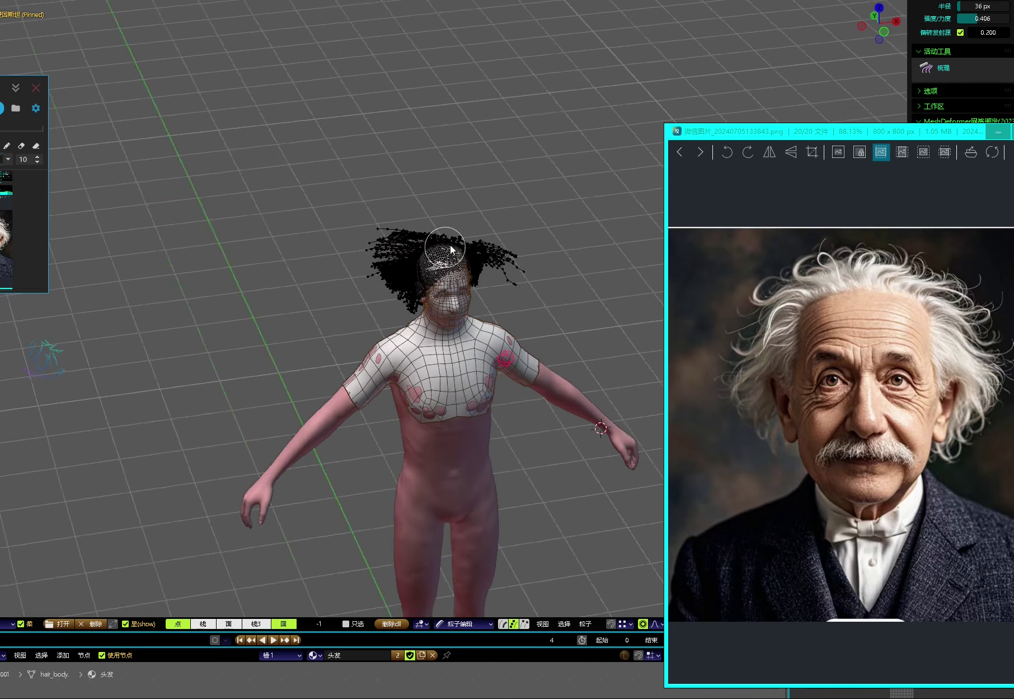
pyautogui.scroll(3, 400, 211)
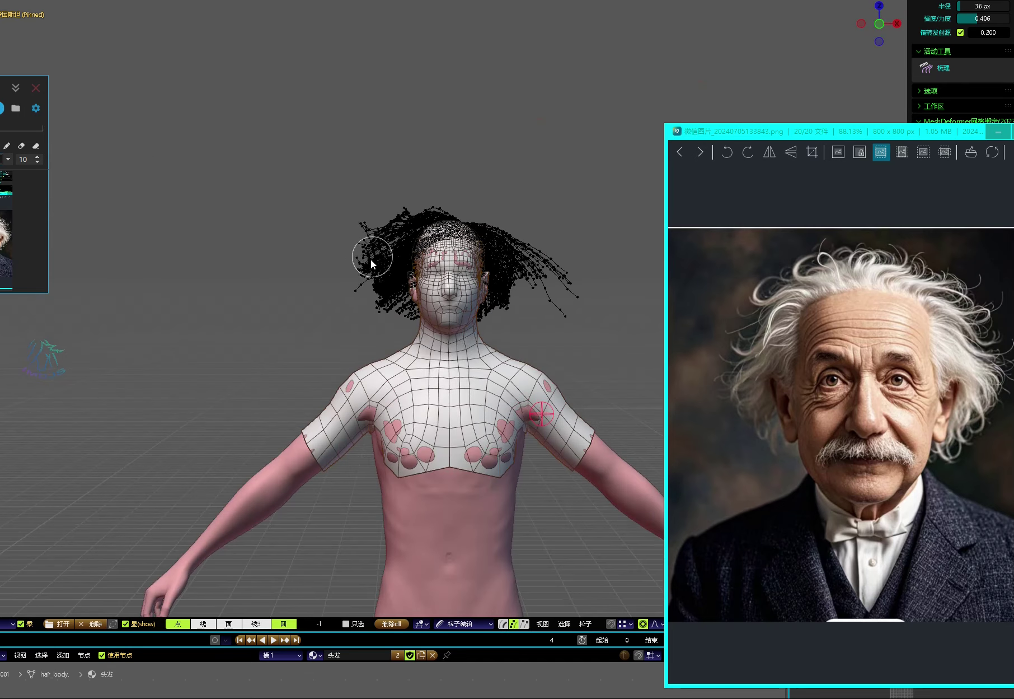
# Step: Select the hair tips and shorten the overlong strands with the Length brush
pyautogui.hotkey('ctrl', 'z')
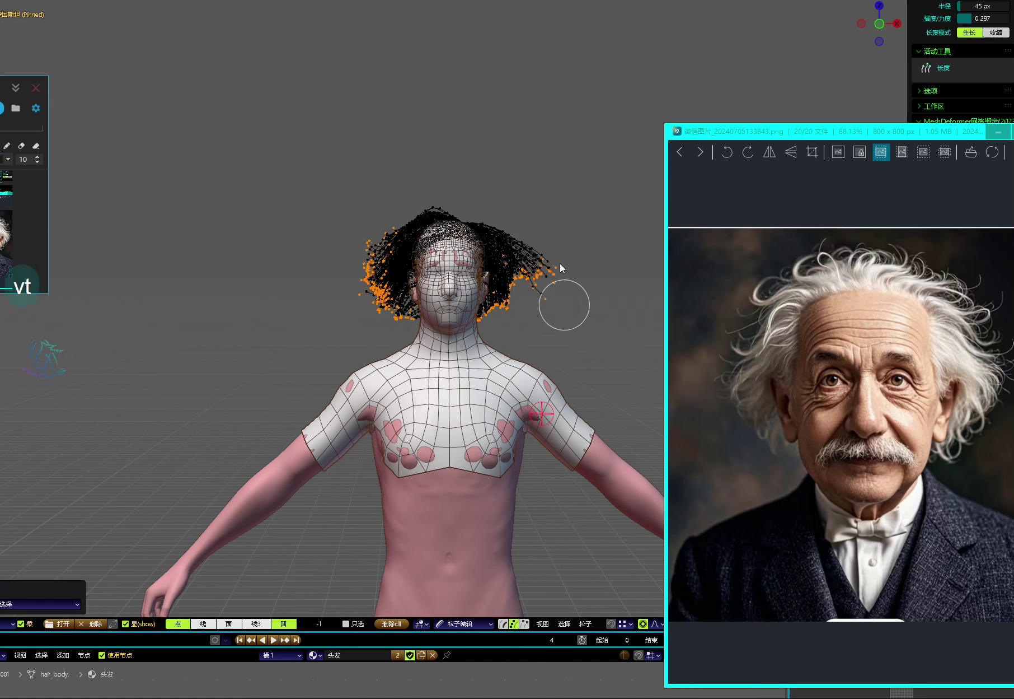
pyautogui.press('KP_3')
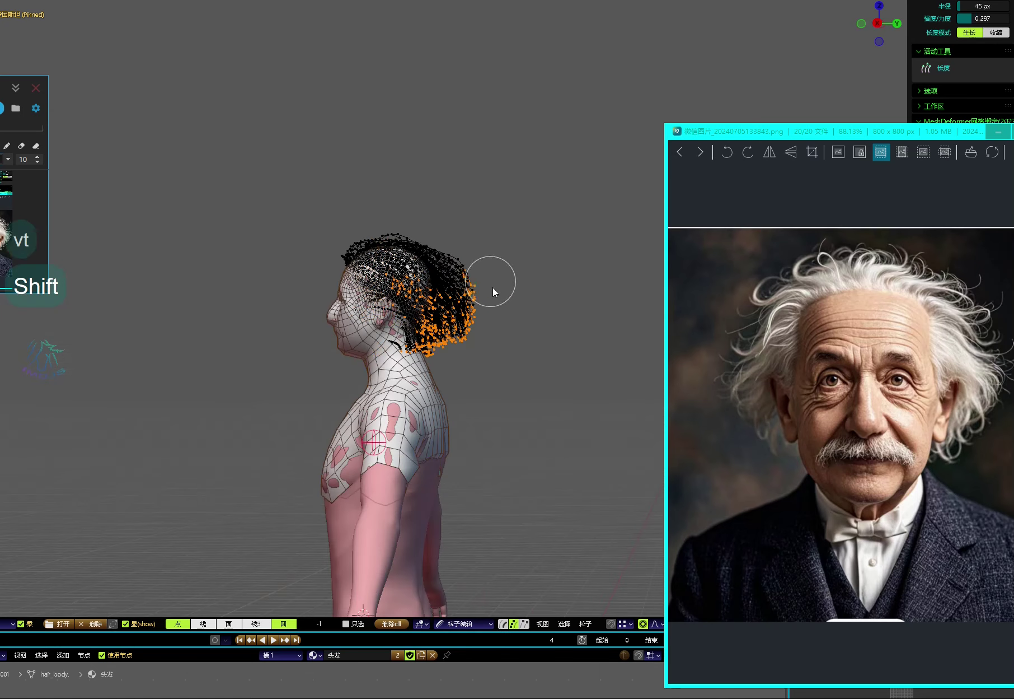
pyautogui.hotkey('ctrl', 'shift', 'z')
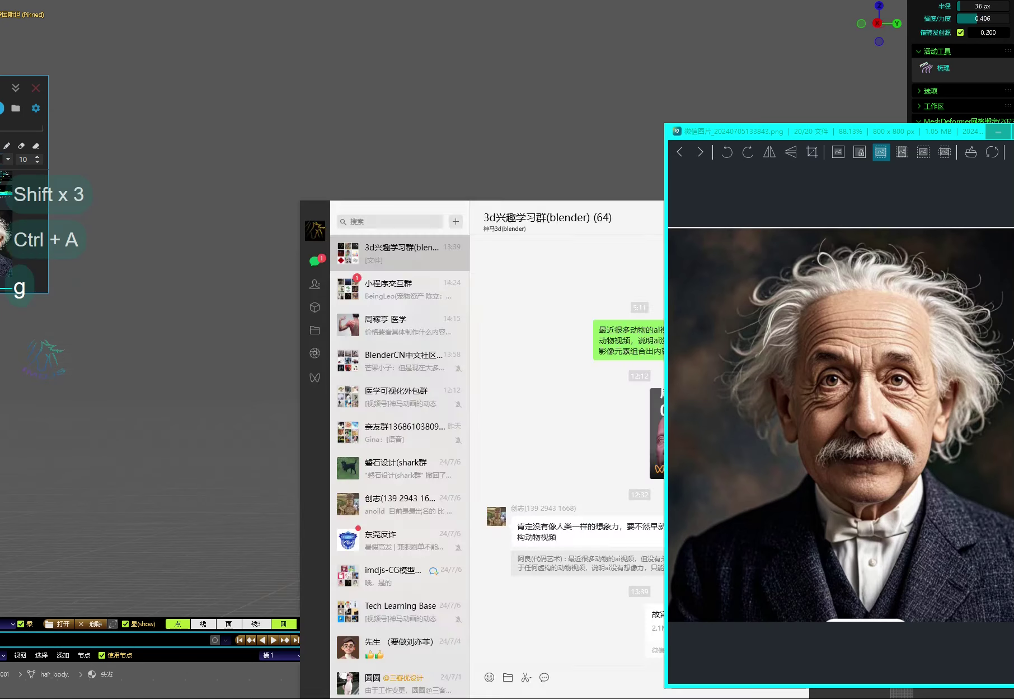
# Step: Comb the hair on the crown and both sides into a tousled, swept-back shape
pyautogui.press('KP_1')
pyautogui.moveTo(439, 248); pyautogui.dragTo(343, 276, button='middle')
pyautogui.moveTo(409, 240)
pyautogui.mouseDown(button='middle')
pyautogui.moveTo(388, 293)
pyautogui.moveTo(348, 350)
pyautogui.moveTo(349, 321)
pyautogui.moveTo(394, 329)
pyautogui.moveTo(489, 289)
pyautogui.mouseUp(button='middle')
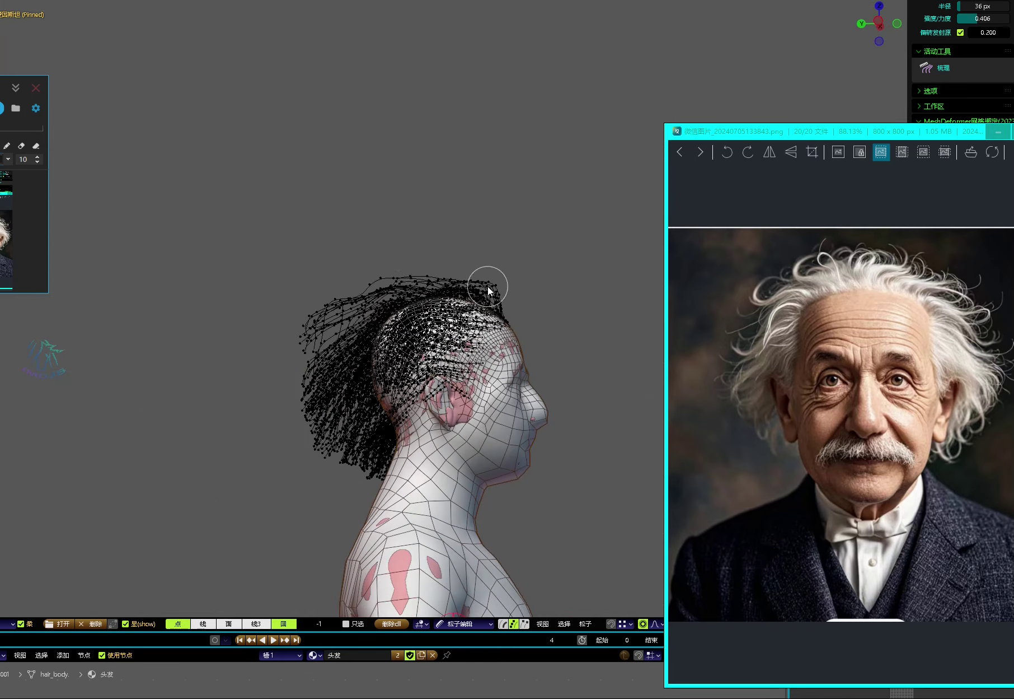
pyautogui.moveTo(387, 284); pyautogui.dragTo(399, 381, button='middle')
pyautogui.moveTo(355, 427); pyautogui.dragTo(532, 369, button='middle')
# Step: Save the file and show the HairMesher add-on's 操作 tools
pyautogui.hotkey('ctrl', 'r')
pyautogui.hotkey('ctrl', 's')
pyautogui.scroll(-3, 944, 87)
pyautogui.click(924, 65)
pyautogui.click(987, 111)
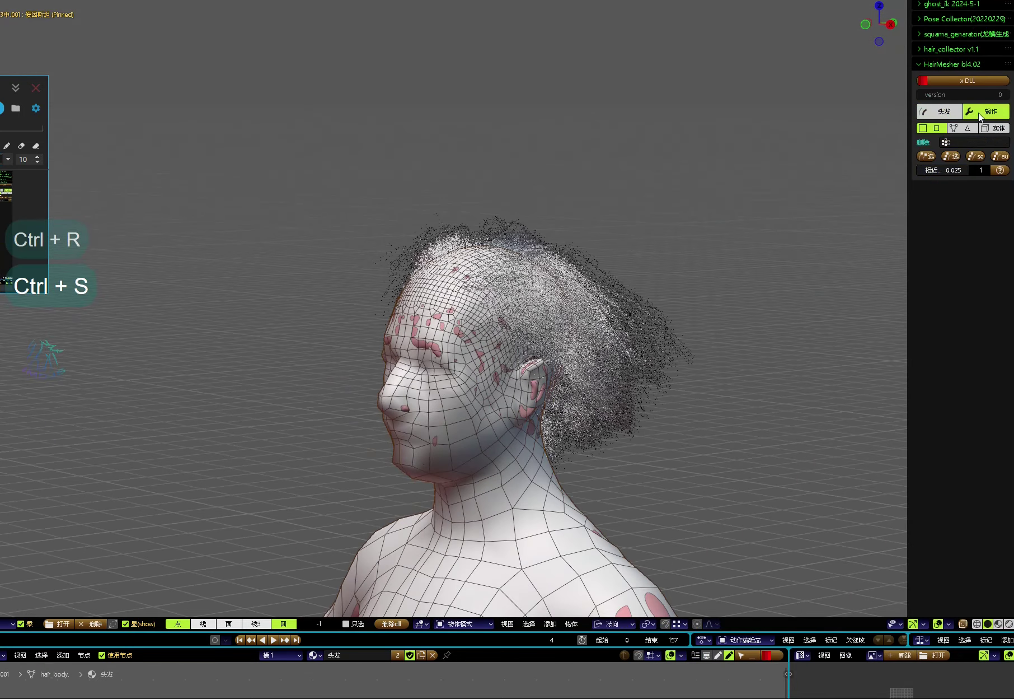
# Step: Try to run HairMesher's first 选相 selection on the particle hair in particle edit mode
pyautogui.click(931, 155)
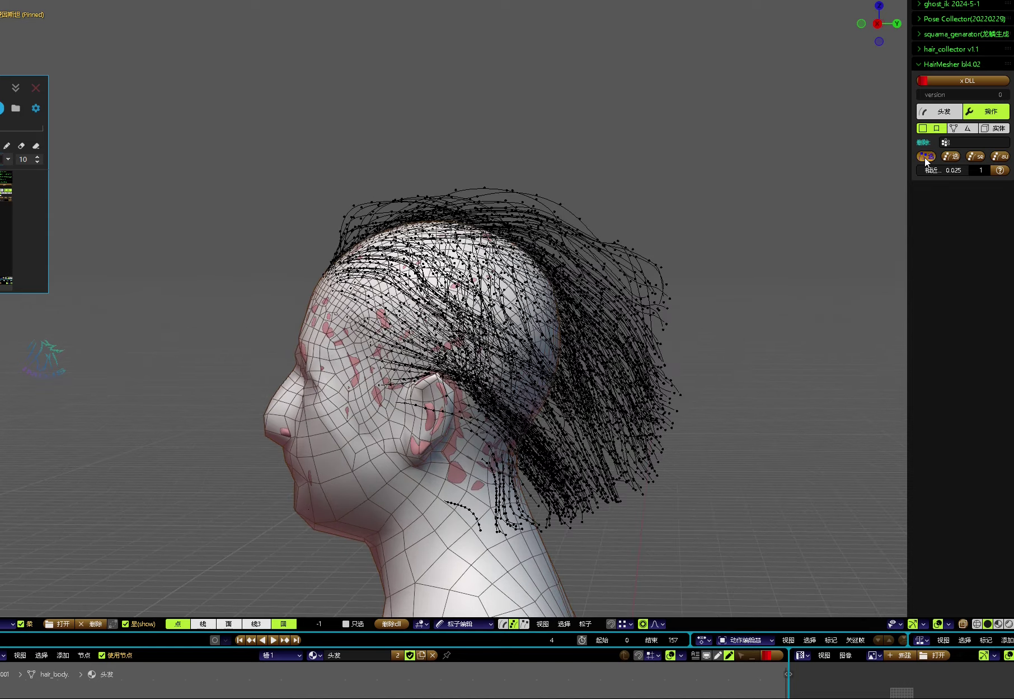
pyautogui.click(924, 156)
pyautogui.hotkey('ctrl', 'r')
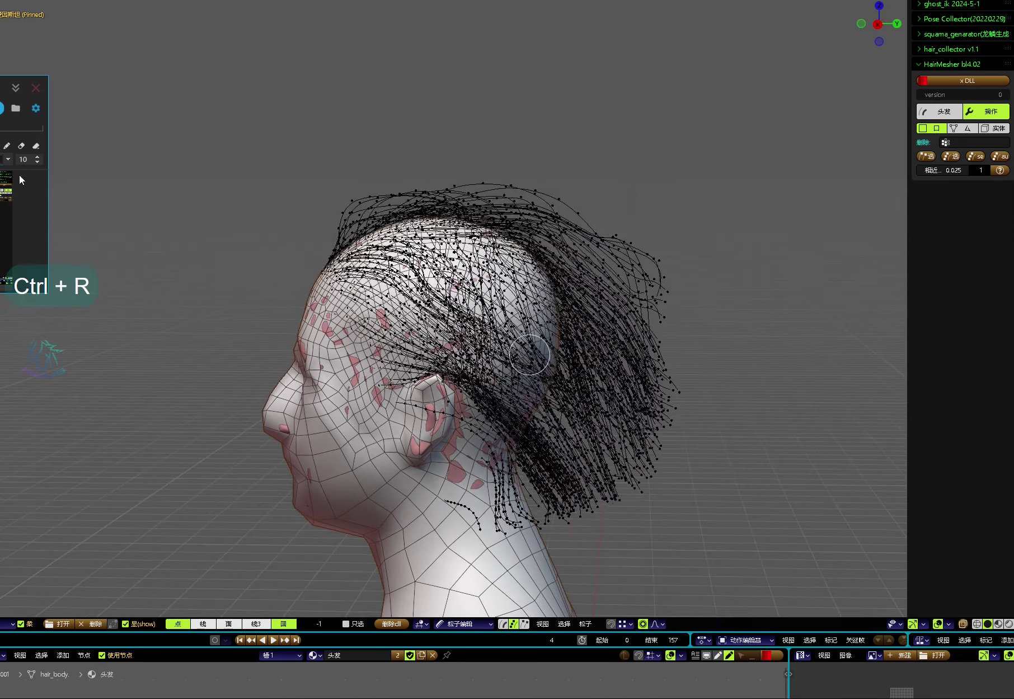
# Step: Switch to the code editor, compile hairmesher.MAIN and examine the errors in the console
pyautogui.press('F9')
pyautogui.hotkey('ctrl', '+')
pyautogui.moveTo(915, 218); pyautogui.dragTo(257, 201)
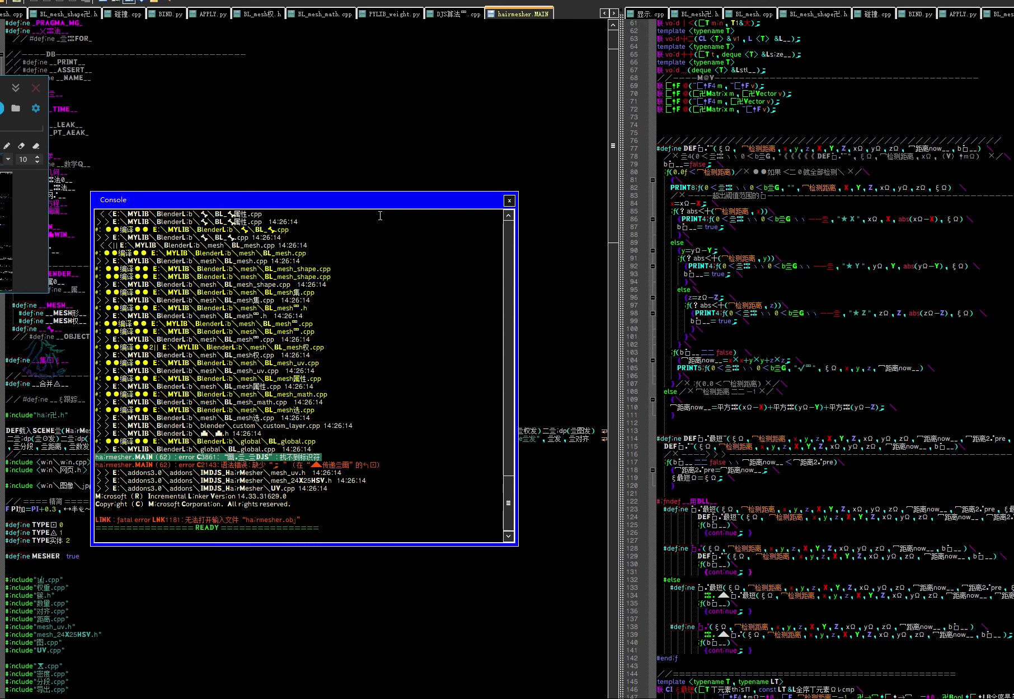
pyautogui.moveTo(361, 205); pyautogui.dragTo(644, 302)
pyautogui.scroll(-2, 366, 422)
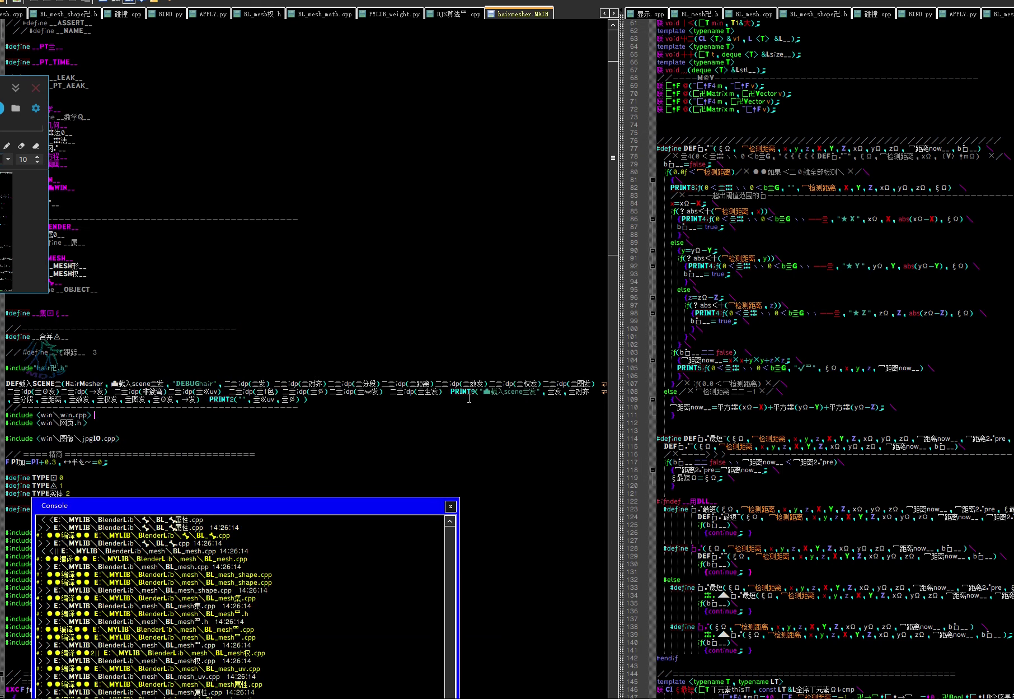
pyautogui.scroll(-1, 236, 420)
pyautogui.moveTo(288, 507); pyautogui.dragTo(305, 330)
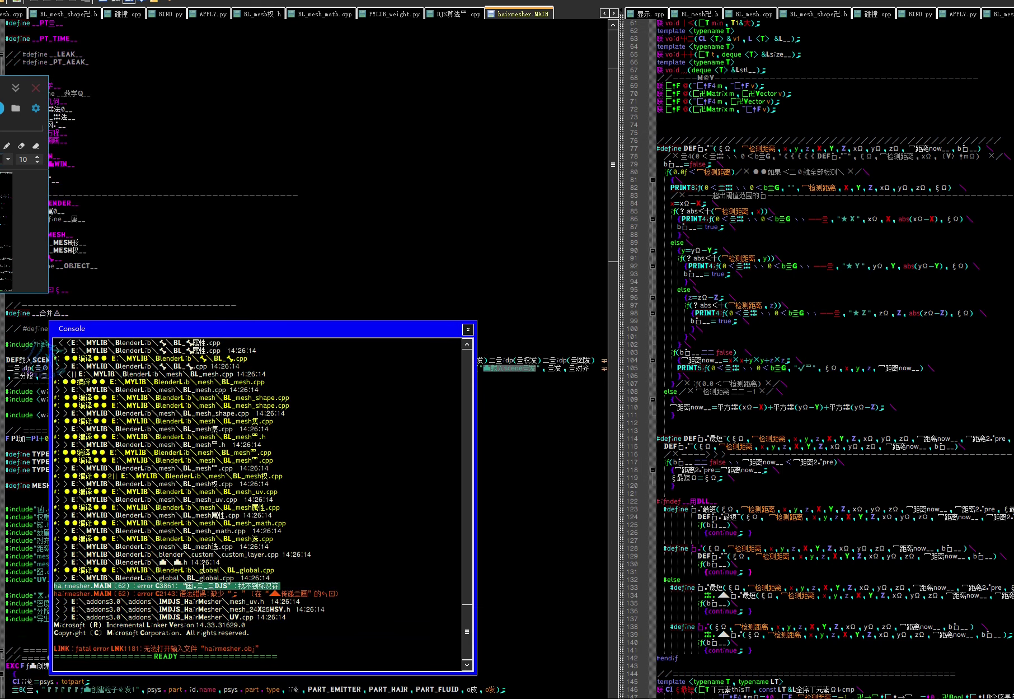
# Step: Search the ImdjsLib source files for the undefined identifier named in the compile error
pyautogui.moveTo(230, 584); pyautogui.dragTo(184, 585)
pyautogui.hotkey('ctrl', 'c')
pyautogui.hotkey('alt', 'F3')
pyautogui.hotkey('ctrl', 'v')
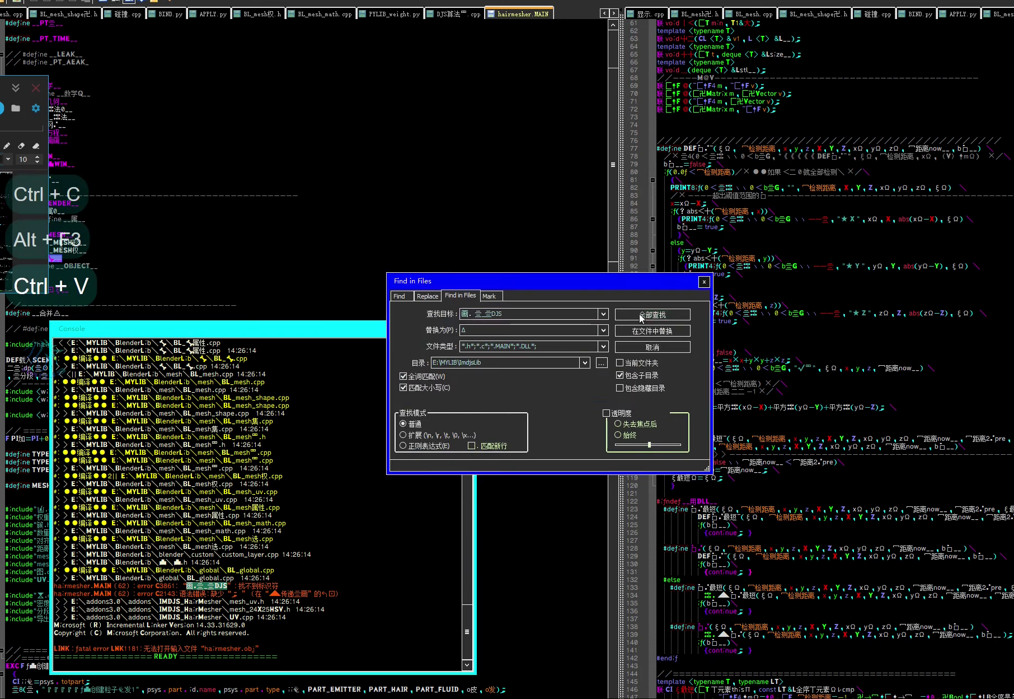
pyautogui.click(641, 315)
pyautogui.press('F4')
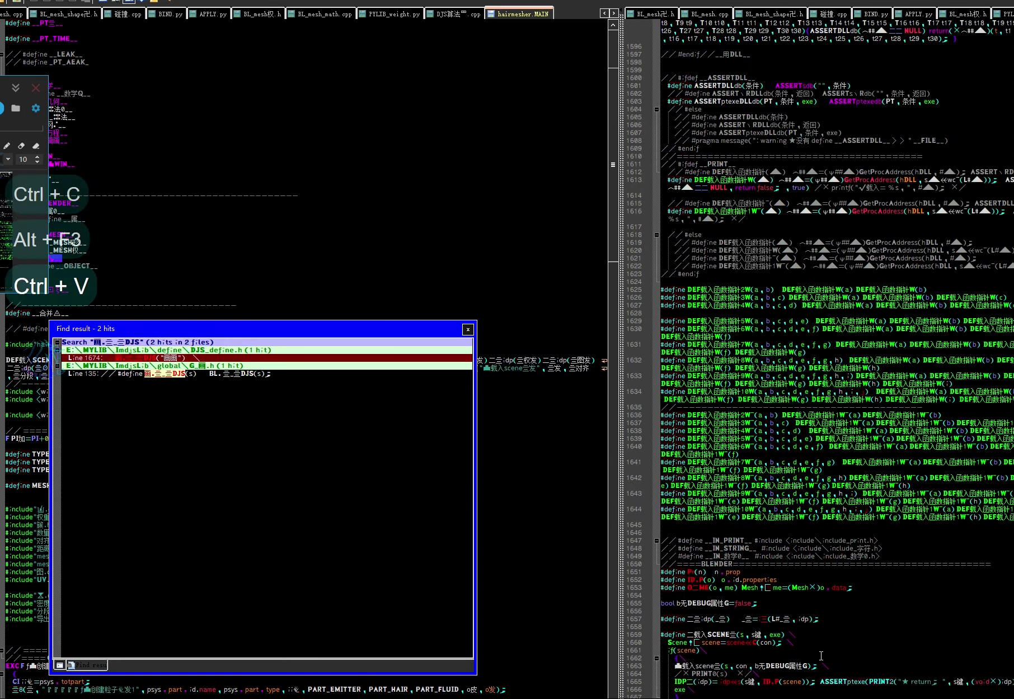
# Step: Comment out the undefined call on line 1674 of DJS_define.h and recompile hairmesher.MAIN
pyautogui.hotkey('ctrl', 'alt', '2')
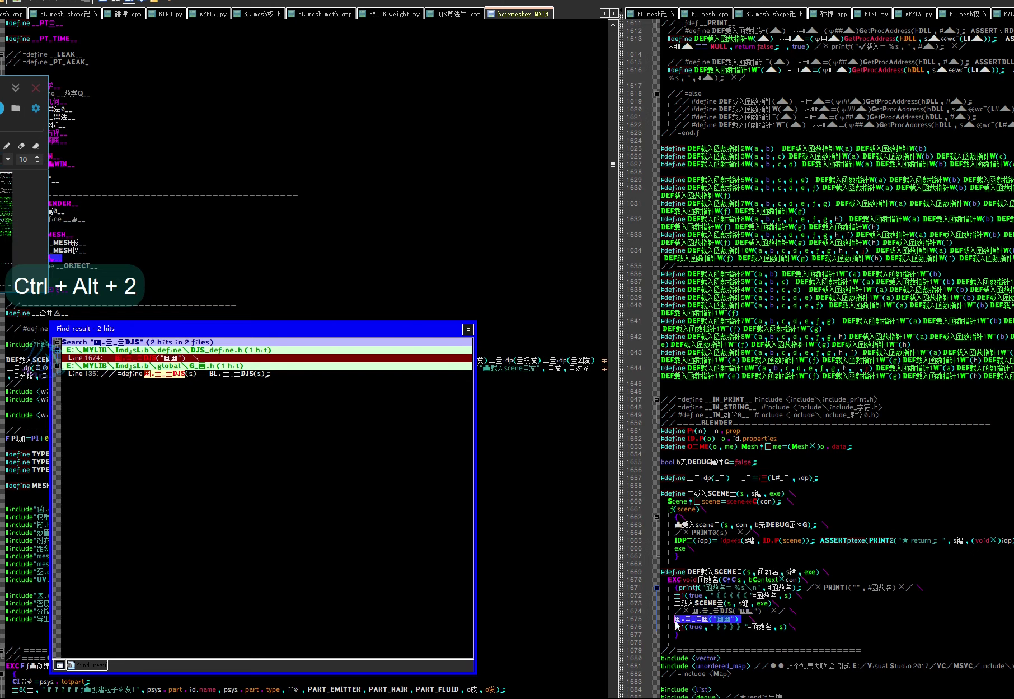
pyautogui.click(468, 329)
pyautogui.hotkey('ctrl', '+')
pyautogui.moveTo(305, 327); pyautogui.dragTo(289, 265)
pyautogui.scroll(-8, 827, 513)
# Step: Move hairmesher64.dll from the GSRAMDisk (B:) drive into the IMDJS_HairMesher add-on folder
pyautogui.hotkey('ctrl', 'alt', 'b')
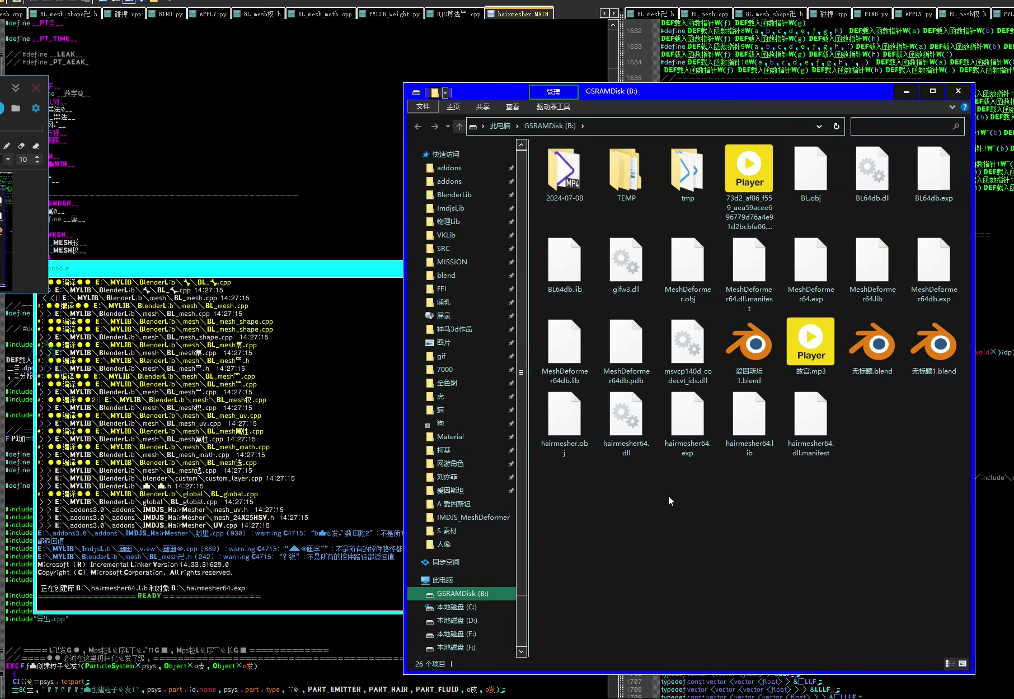
pyautogui.click(626, 420)
pyautogui.hotkey('ctrl', 'x')
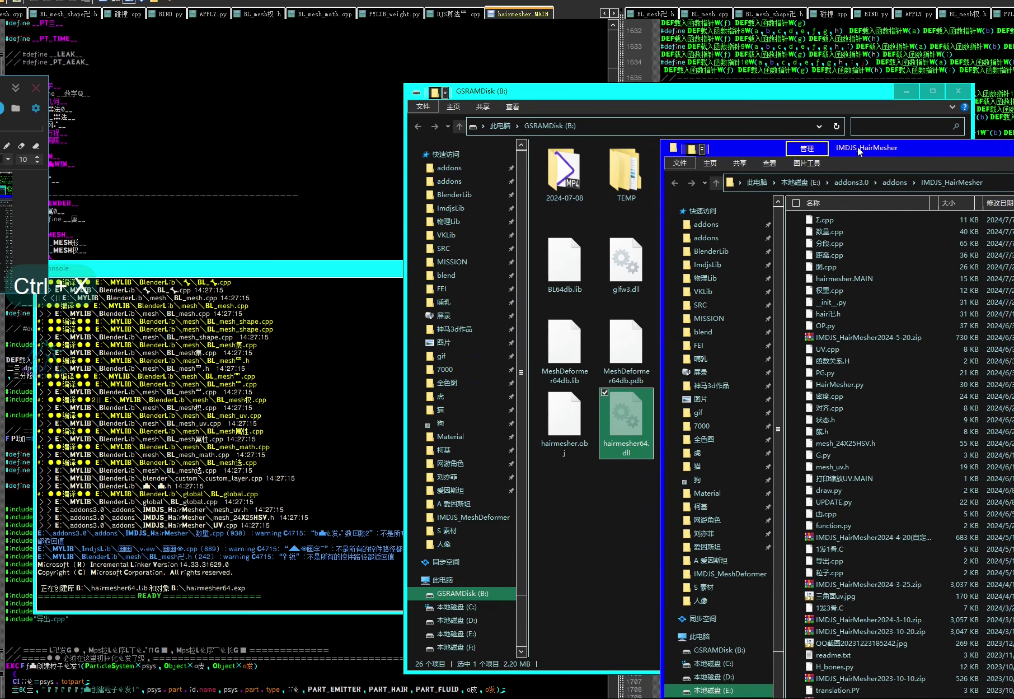
pyautogui.hotkey('ctrl', 'v')
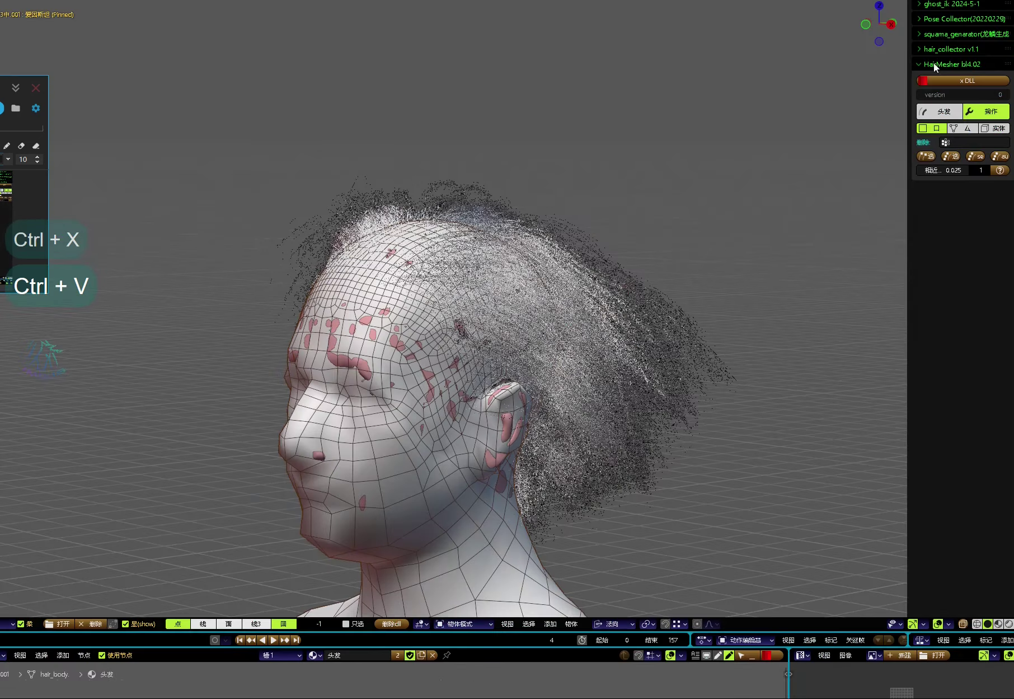
# Step: Back in Blender, select the hair root points in wireframe shading and run HairMesher's first 选相 selection
pyautogui.click(938, 158)
pyautogui.moveTo(682, 319)
pyautogui.mouseDown(button='middle')
pyautogui.moveTo(573, 343)
pyautogui.moveTo(369, 339)
pyautogui.moveTo(570, 339)
pyautogui.moveTo(479, 240)
pyautogui.moveTo(593, 307)
pyautogui.moveTo(511, 320)
pyautogui.moveTo(494, 272)
pyautogui.moveTo(343, 286)
pyautogui.mouseUp(button='middle')
pyautogui.press('z')
pyautogui.scroll(6, 600, 287)
pyautogui.press('x')
pyautogui.hotkey('ctrl', 'a')
pyautogui.press('x')
pyautogui.scroll(-5, 547, 303)
pyautogui.click(927, 160)
# Step: Adjust the hair selection around the scalp and delete the selected hair particles
pyautogui.press('c')
pyautogui.press('c')
pyautogui.press('b')
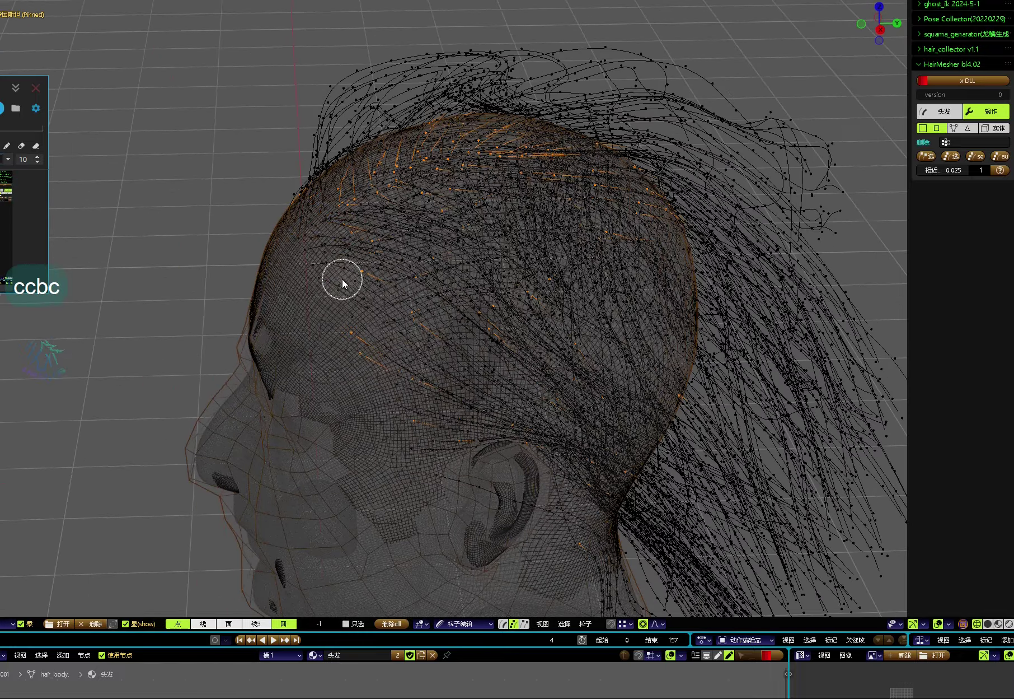
pyautogui.moveTo(343, 212); pyautogui.dragTo(362, 187, button='middle')
pyautogui.press('c')
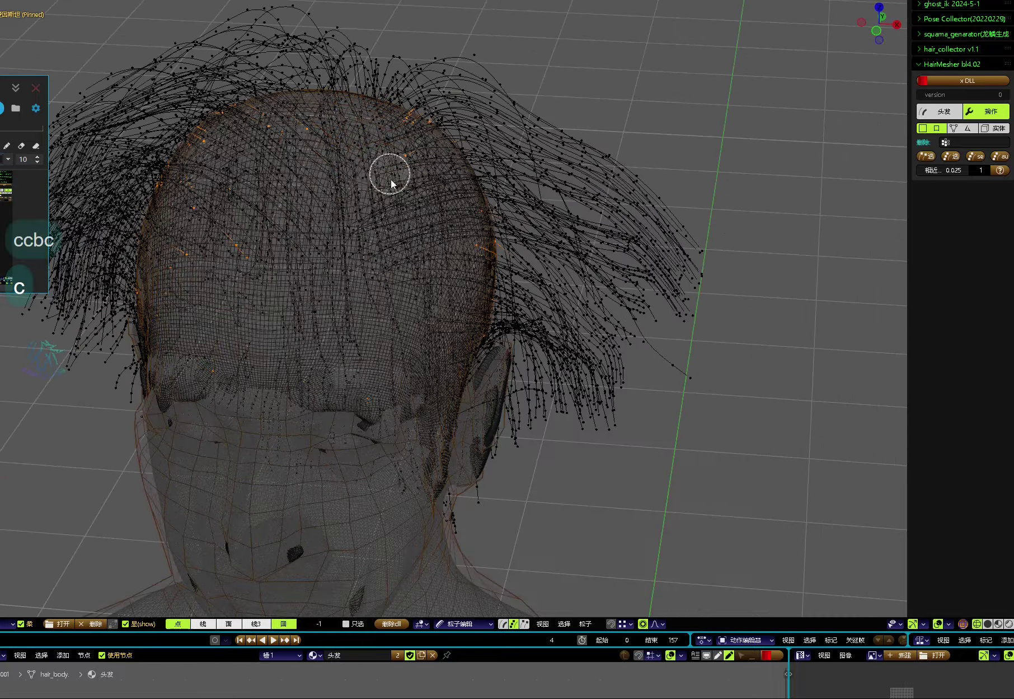
pyautogui.moveTo(312, 125); pyautogui.dragTo(470, 338, button='middle')
pyautogui.press('c')
pyautogui.press('c')
pyautogui.press('c')
pyautogui.moveTo(437, 424); pyautogui.dragTo(261, 341, button='middle')
pyautogui.press('c')
pyautogui.press('BackSpace')
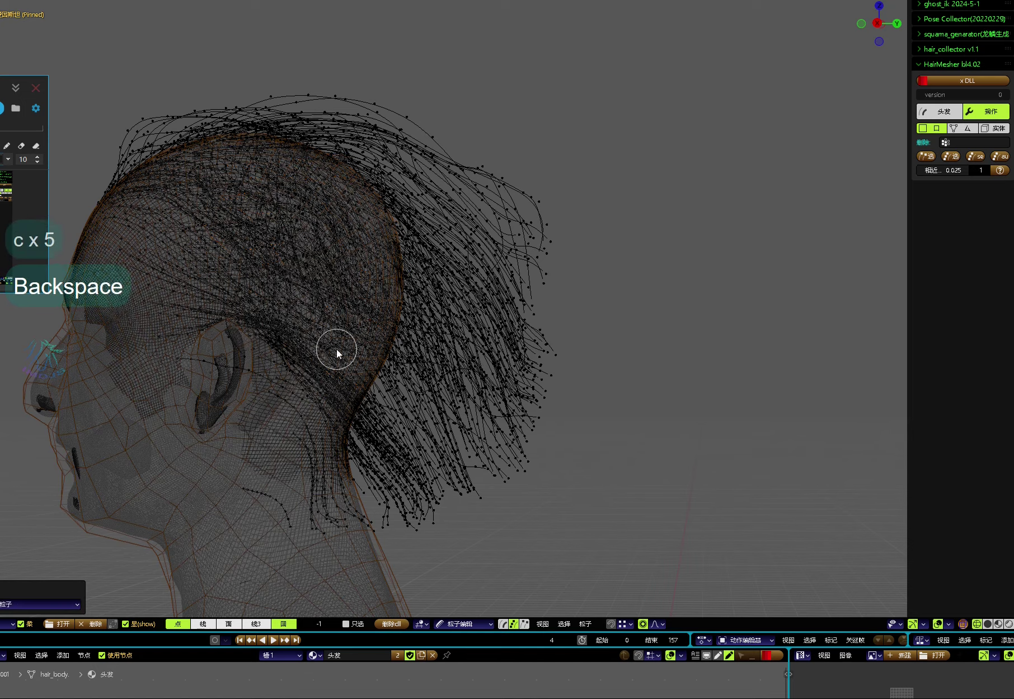
# Step: Remove another group of selected hairs around the scalp and reselect the hair root points
pyautogui.press('x')
pyautogui.moveTo(336, 351); pyautogui.dragTo(471, 367, button='middle')
pyautogui.hotkey('ctrl', 'a')
pyautogui.press('c')
pyautogui.press('BackSpace')
pyautogui.press('x')
# Step: Widen the sidebar and set HairMesher's 相近因子 similarity factor to 0.010
pyautogui.moveTo(906, 173); pyautogui.dragTo(848, 171)
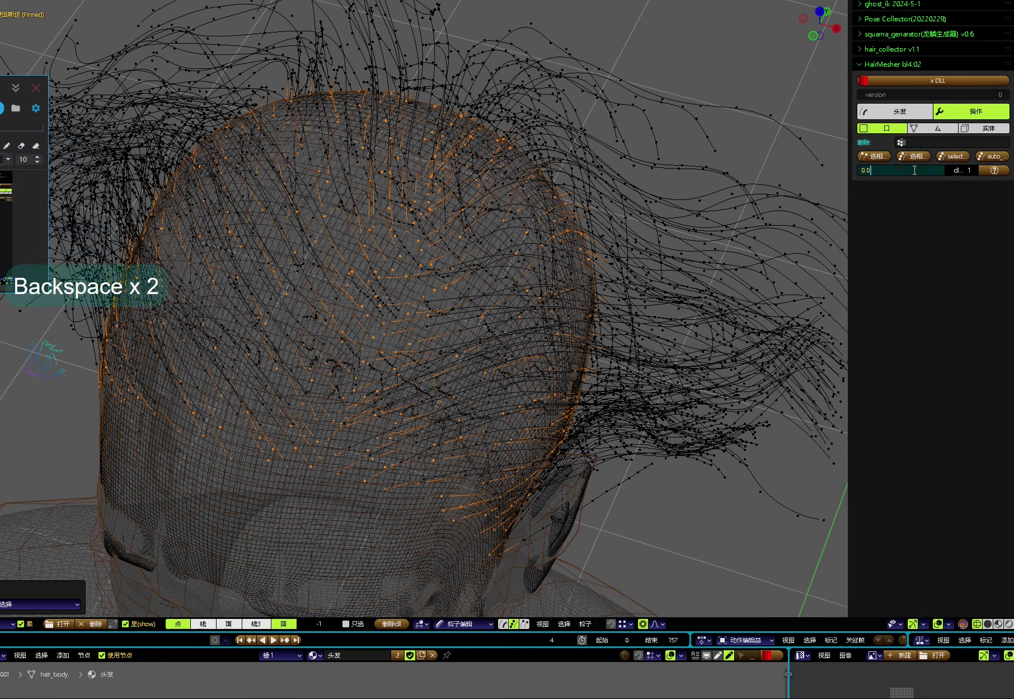
pyautogui.write('6')
pyautogui.press('Return')
pyautogui.press('BackSpace')
pyautogui.write('10')
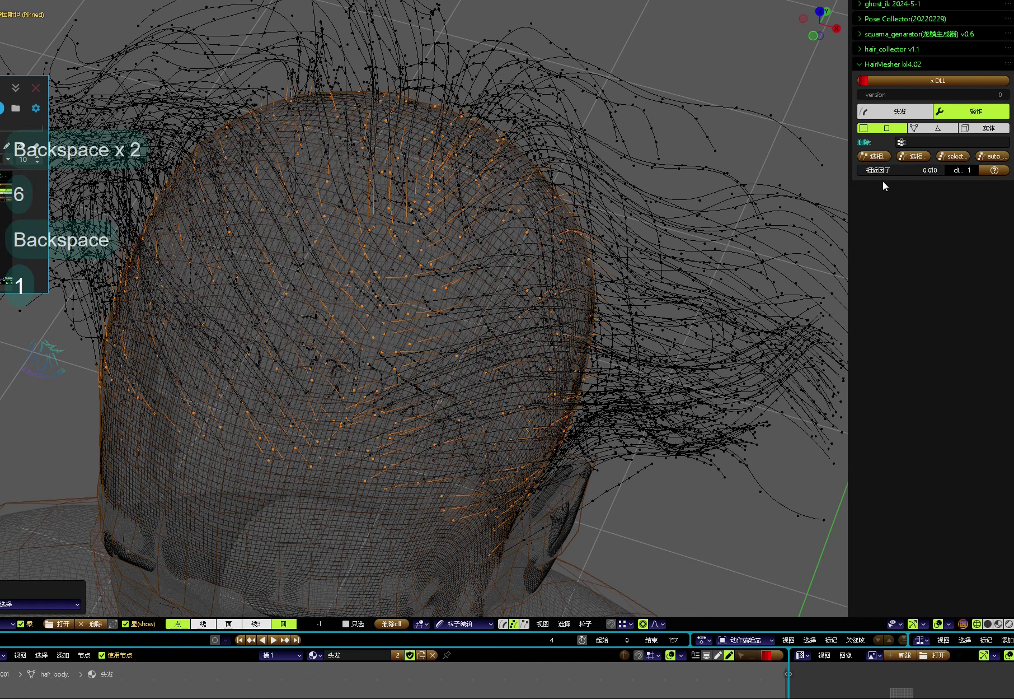
# Step: Run HairMesher's first 选相 selection on the hair roots and set the 相近因子 similarity factor to 0.015
pyautogui.click(873, 155)
pyautogui.moveTo(616, 252); pyautogui.dragTo(484, 372, button='middle')
pyautogui.scroll(5, 484, 372)
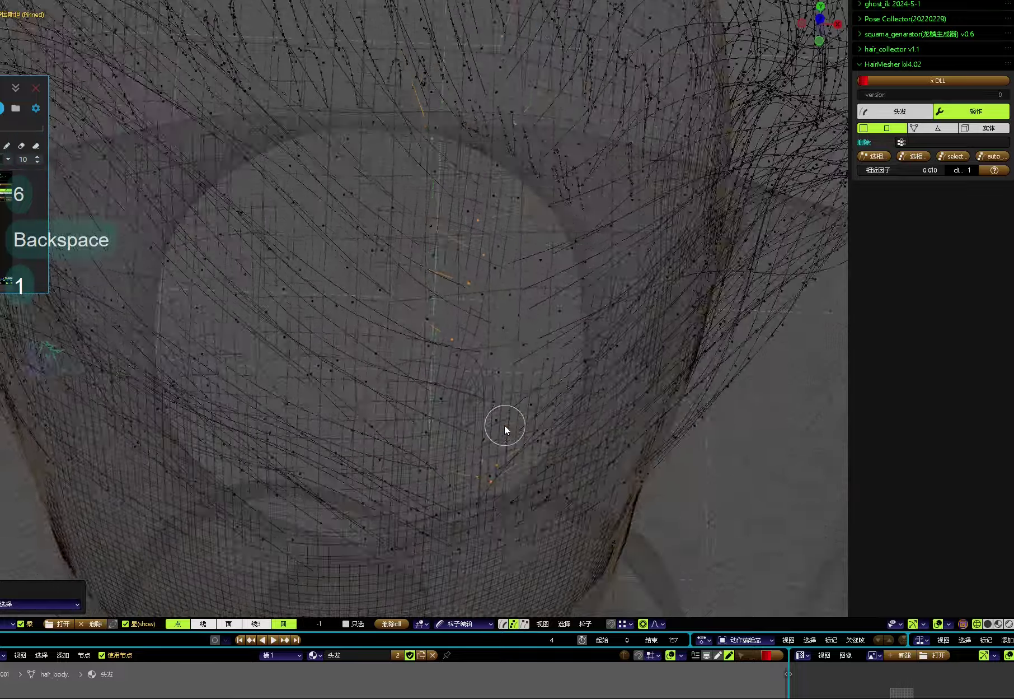
pyautogui.press('z')
pyautogui.press('z')
pyautogui.scroll(-5, 516, 414)
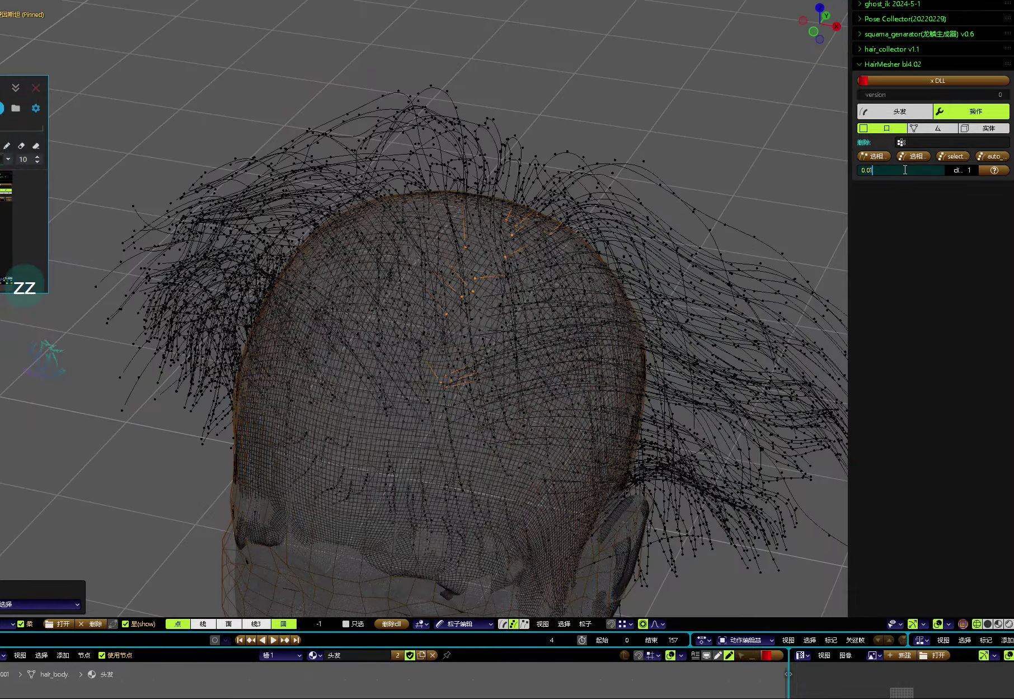
pyautogui.moveTo(588, 384)
pyautogui.mouseDown(button='middle')
pyautogui.moveTo(577, 372)
pyautogui.moveTo(465, 345)
pyautogui.moveTo(606, 312)
pyautogui.moveTo(588, 337)
pyautogui.moveTo(373, 324)
pyautogui.moveTo(504, 347)
pyautogui.mouseUp(button='middle')
# Step: Select all hair points, return to solid shading and comb the hair at the back of the head
pyautogui.hotkey('ctrl', 'a')
pyautogui.hotkey('ctrl', 'a')
pyautogui.press('z')
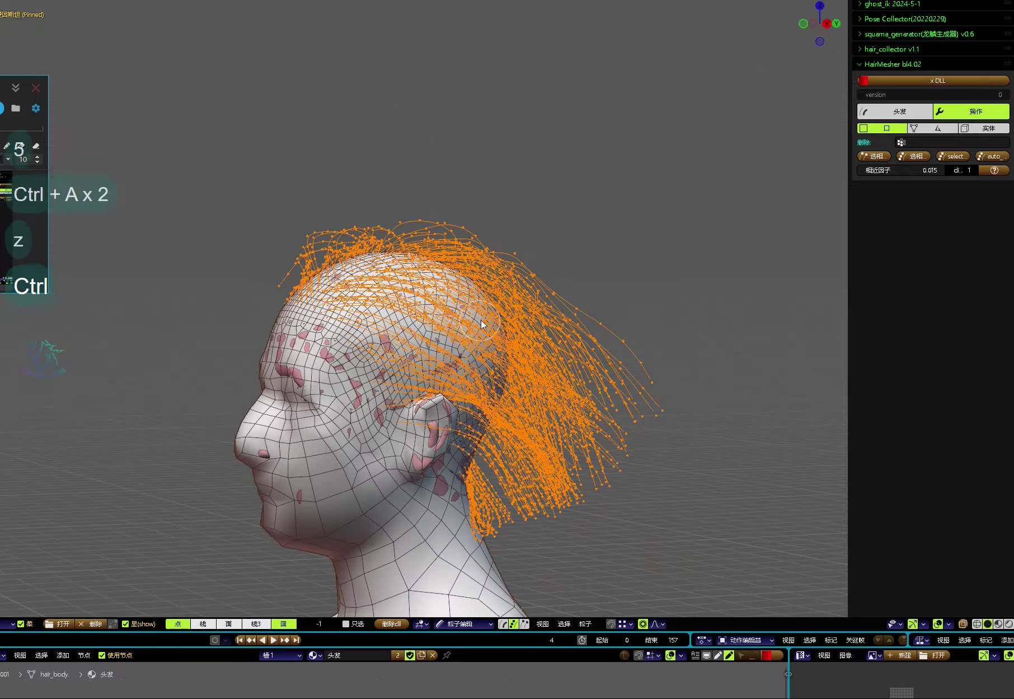
pyautogui.scroll(3, 605, 370)
pyautogui.press('g')
pyautogui.moveTo(623, 433); pyautogui.dragTo(474, 449, button='middle')
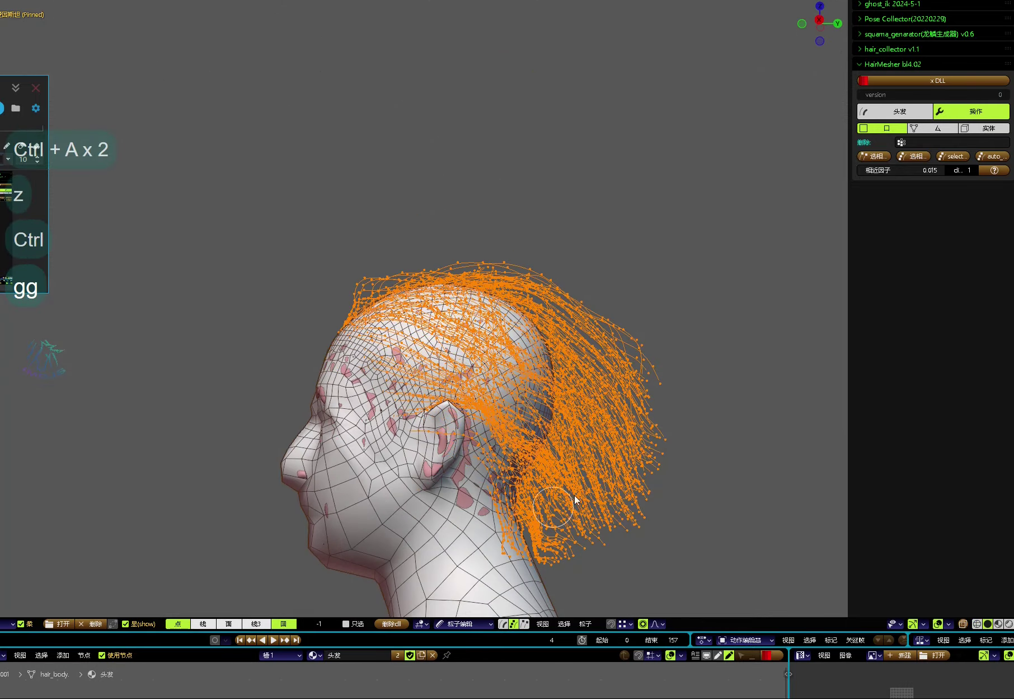
pyautogui.moveTo(574, 494); pyautogui.dragTo(403, 335, button='middle')
# Step: Refresh the hair by toggling out of particle editing, save the file and resume editing
pyautogui.hotkey('ctrl', 'r')
pyautogui.hotkey('ctrl', 's')
pyautogui.hotkey('alt', 'q')
# Step: Comb the hair at the back and sides of the head into a rounder shape, following the reference photo
pyautogui.press('g')
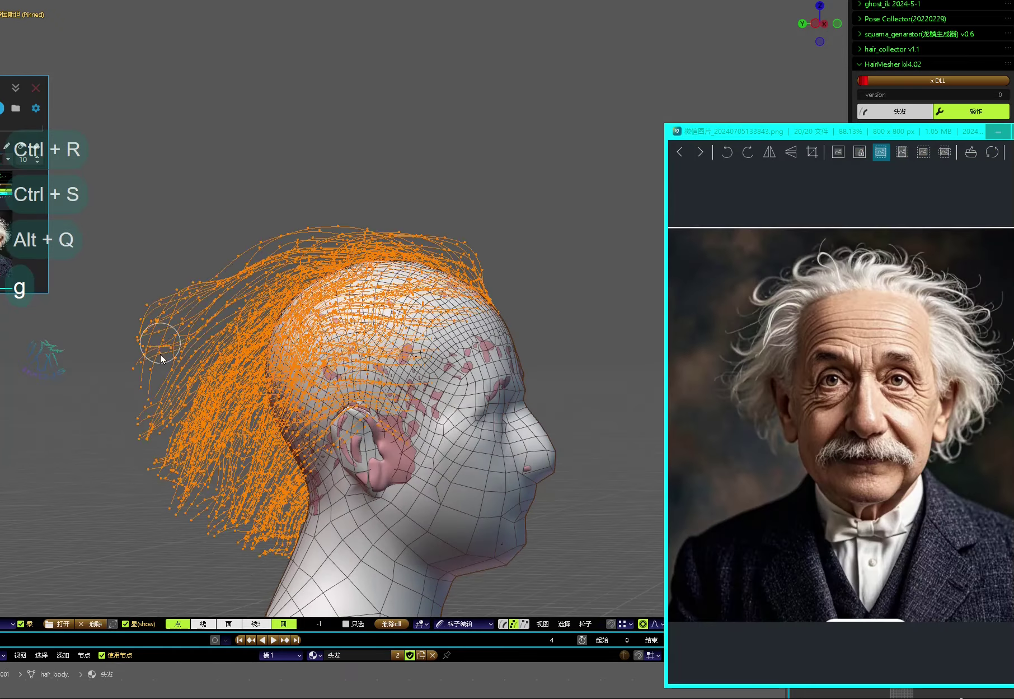
pyautogui.scroll(-3, 279, 309)
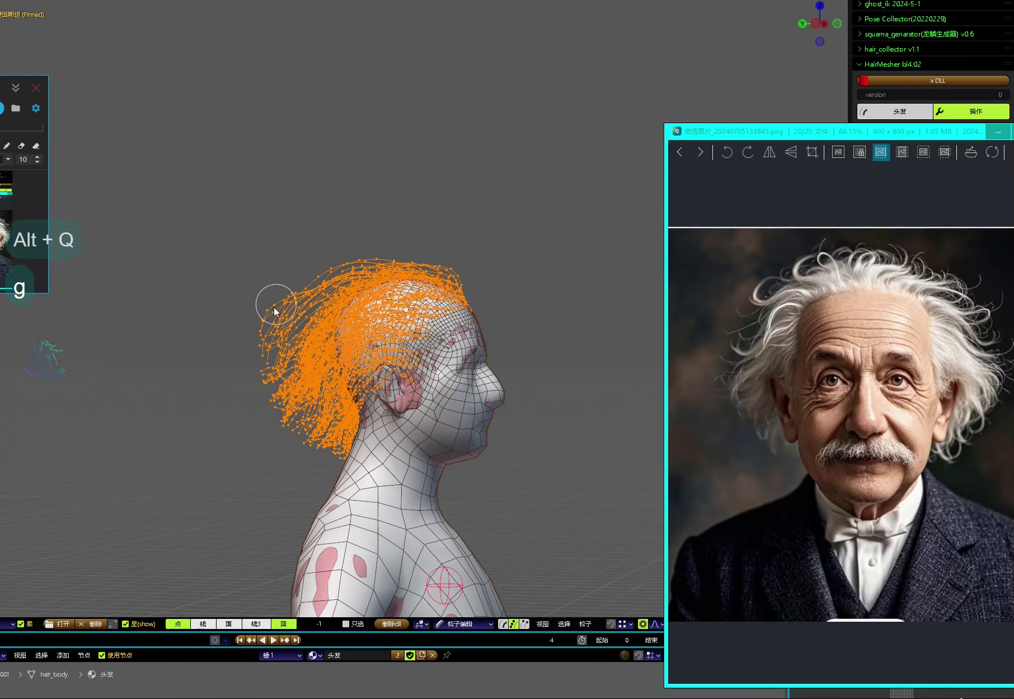
pyautogui.moveTo(372, 274); pyautogui.dragTo(413, 401, button='middle')
pyautogui.moveTo(483, 422); pyautogui.dragTo(428, 342, button='middle')
pyautogui.moveTo(371, 375); pyautogui.dragTo(402, 344, button='middle')
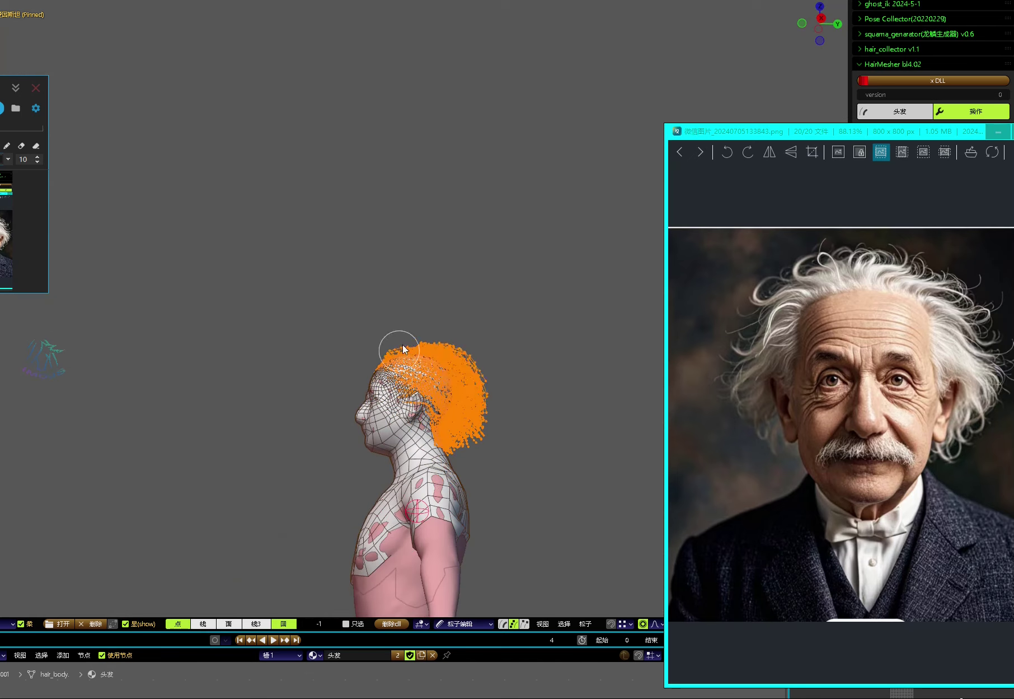
pyautogui.moveTo(462, 428); pyautogui.dragTo(441, 436, button='middle')
pyautogui.moveTo(505, 367)
pyautogui.mouseDown(button='middle')
pyautogui.moveTo(386, 384)
pyautogui.moveTo(496, 386)
pyautogui.moveTo(460, 399)
pyautogui.moveTo(417, 394)
pyautogui.moveTo(473, 327)
pyautogui.mouseUp(button='middle')
# Step: Preview the hair in object mode, then resume particle editing and comb its outline from the front and sides
pyautogui.hotkey('ctrl', 'r')
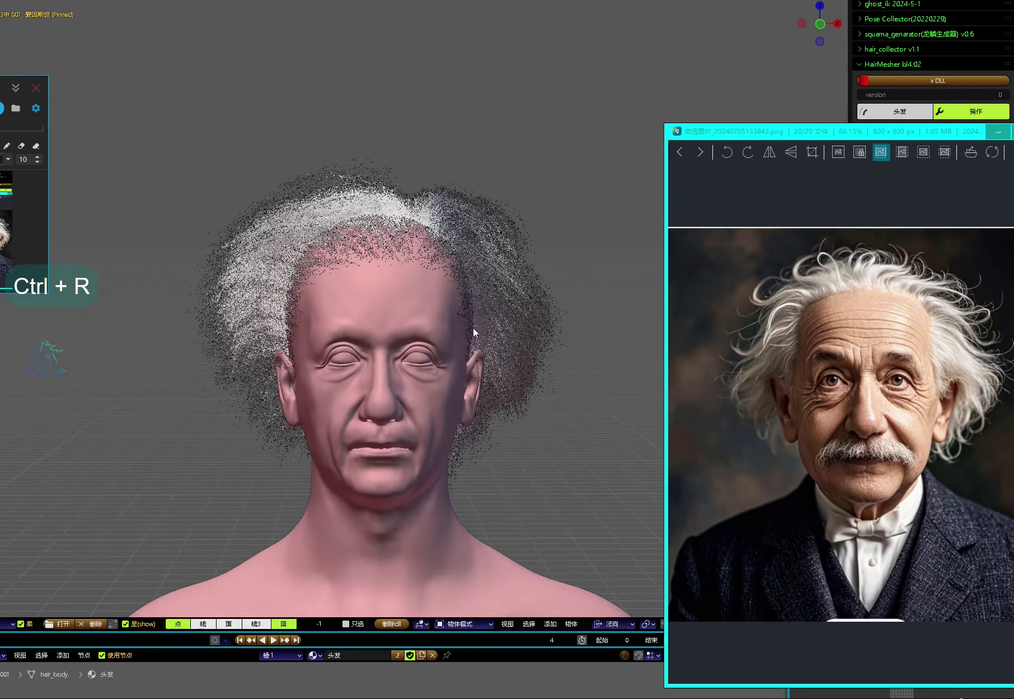
pyautogui.hotkey('alt', 'q')
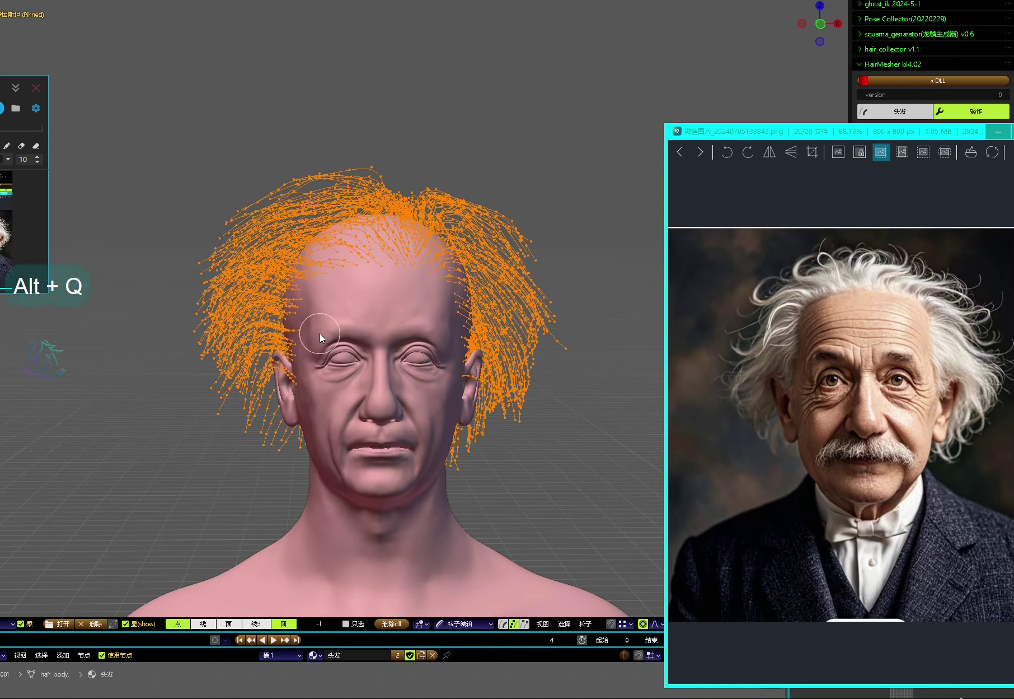
pyautogui.press('g')
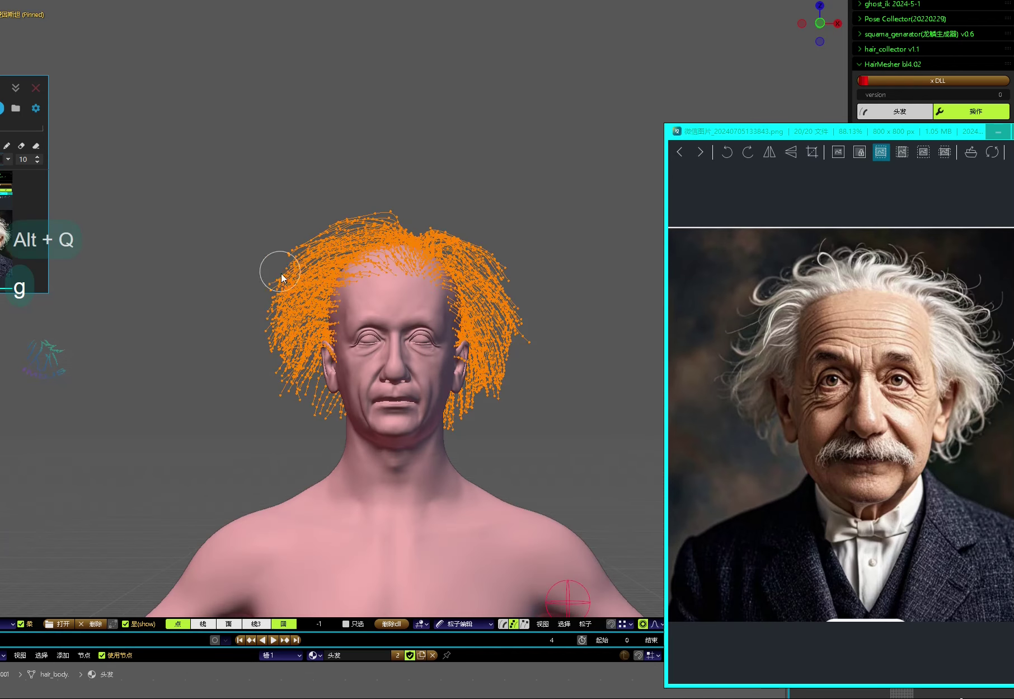
pyautogui.scroll(-2, 342, 263)
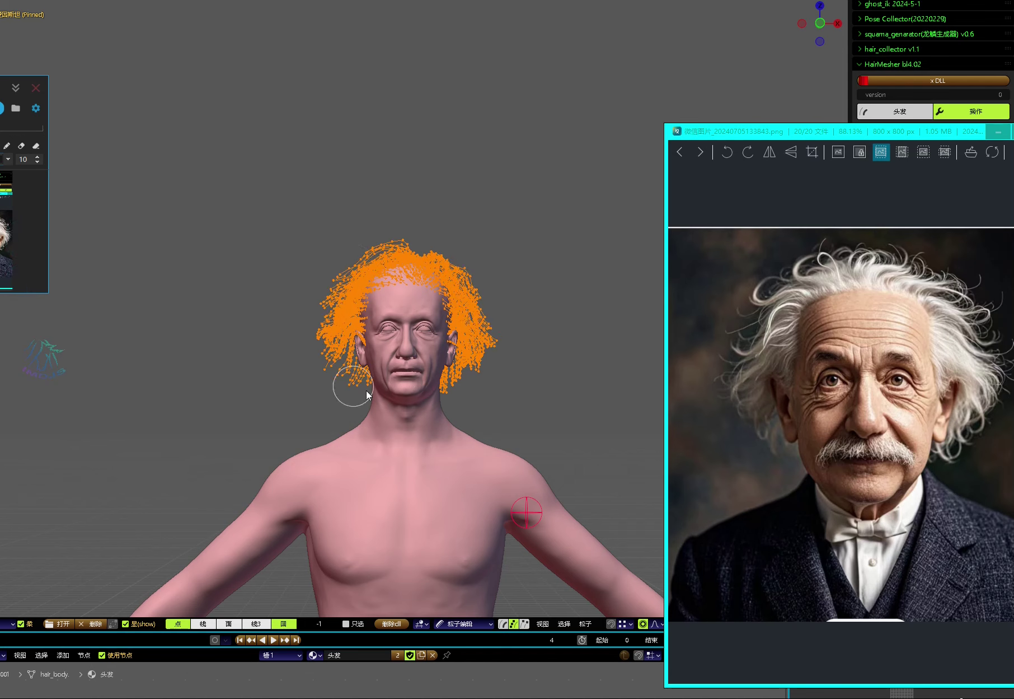
pyautogui.press('KP_3')
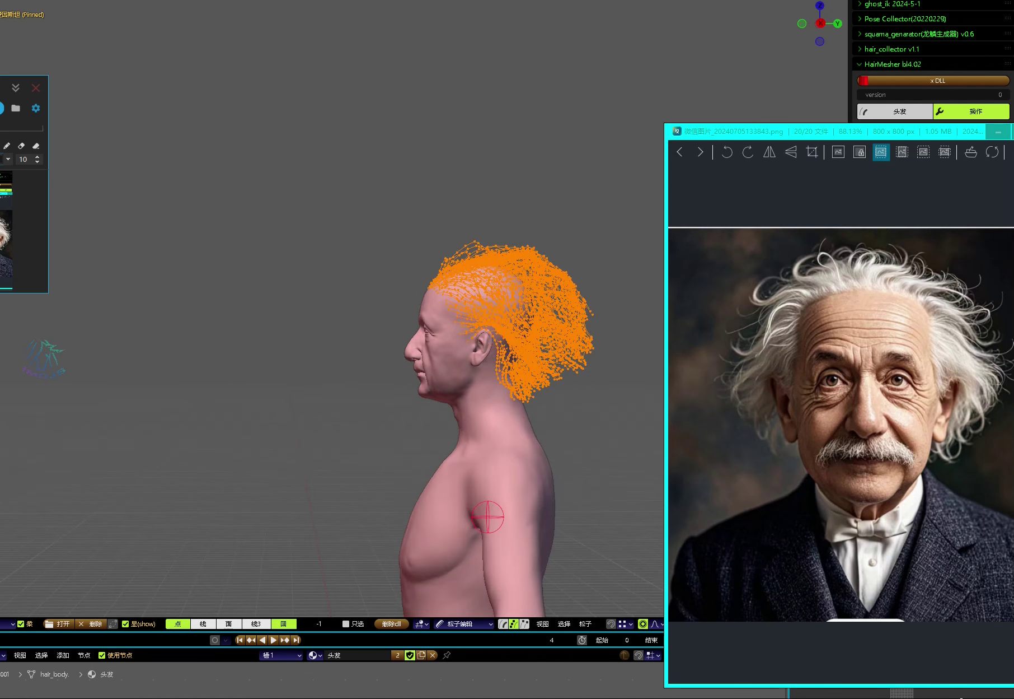
pyautogui.hotkey('alt', 'h')
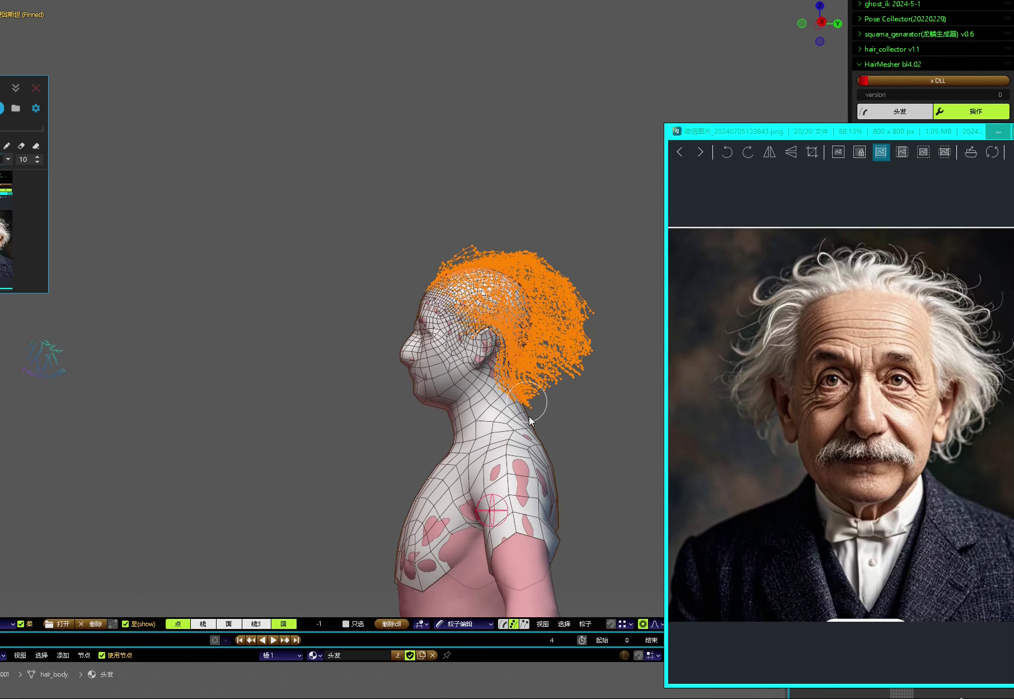
pyautogui.moveTo(530, 420); pyautogui.dragTo(325, 324, button='middle')
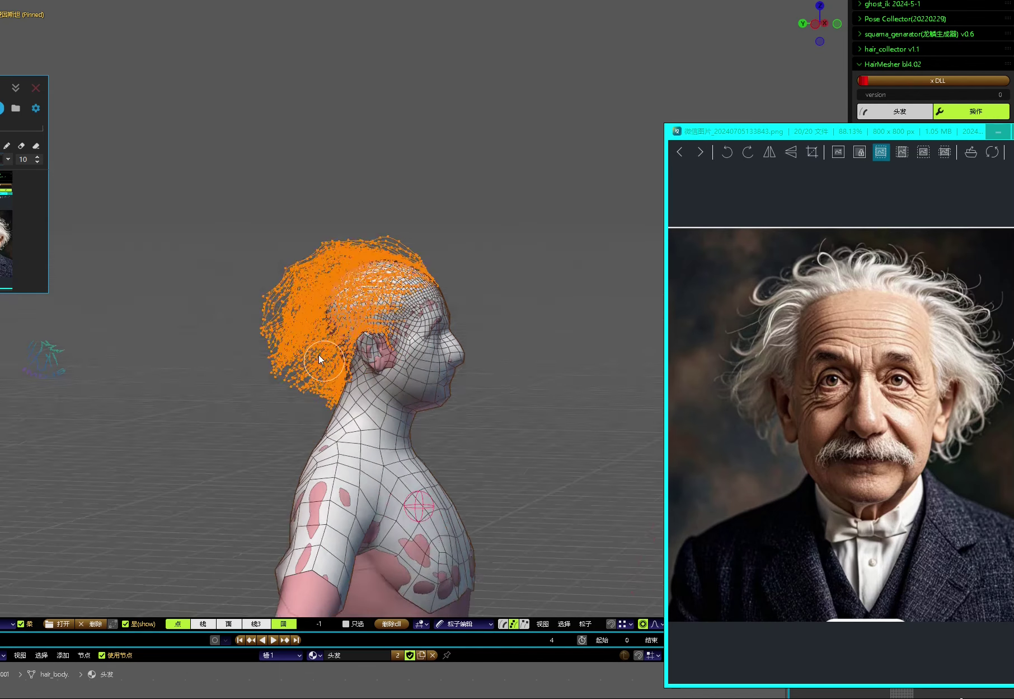
# Step: Leave particle editing, save the file and put away the reference photo viewer
pyautogui.hotkey('ctrl', 'r')
pyautogui.hotkey('ctrl', 's')
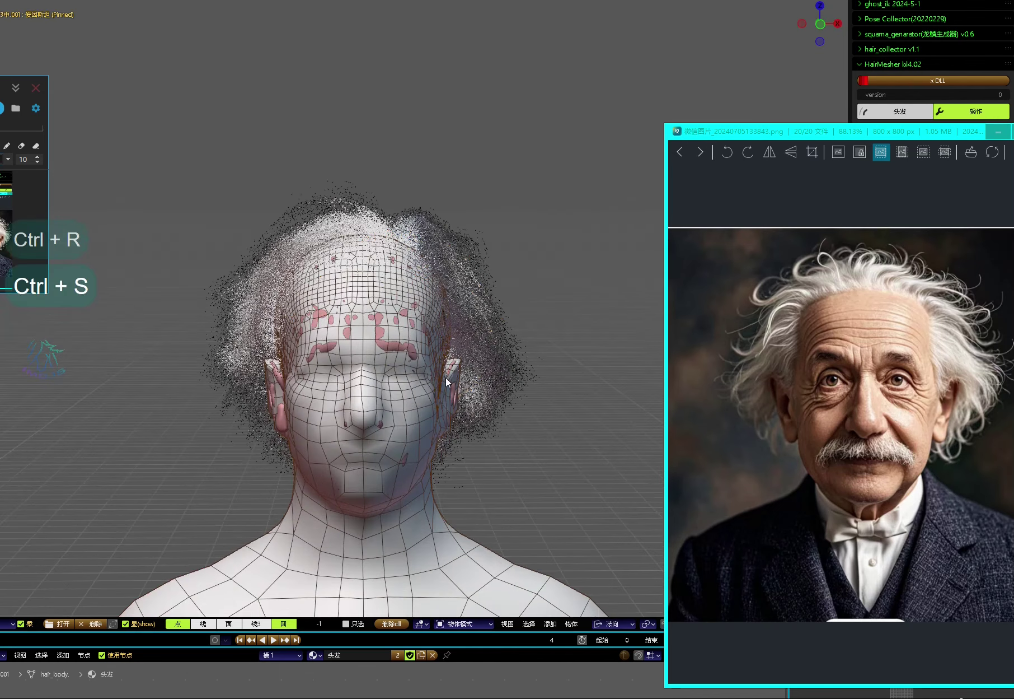
pyautogui.click(868, 422)
pyautogui.press('Right')
pyautogui.click(998, 131)
# Step: Show HairMesher's 头发 settings, expand hair_collector v1.1 and apply the saved R0 hair selection
pyautogui.click(899, 111)
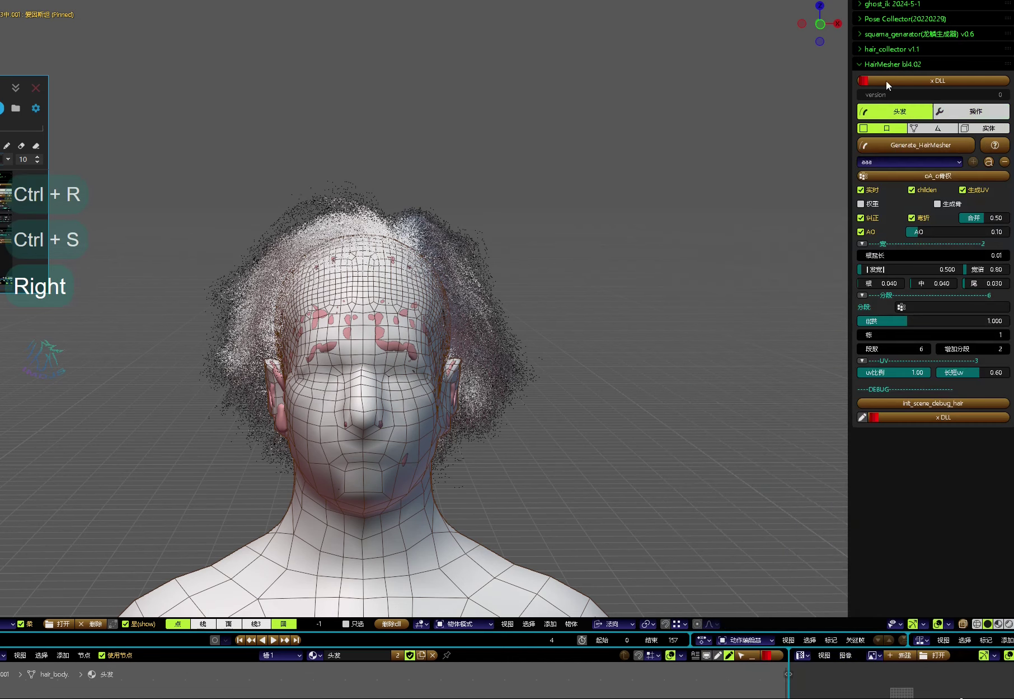
pyautogui.click(892, 49)
pyautogui.click(898, 149)
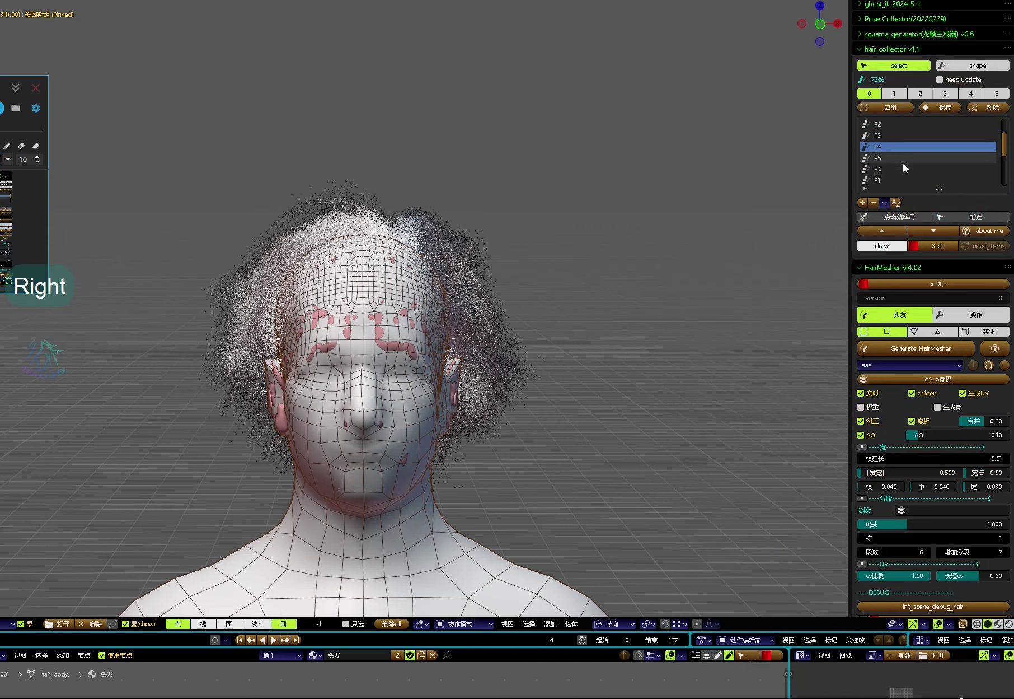
pyautogui.scroll(-3, 903, 162)
pyautogui.click(896, 169)
pyautogui.click(890, 108)
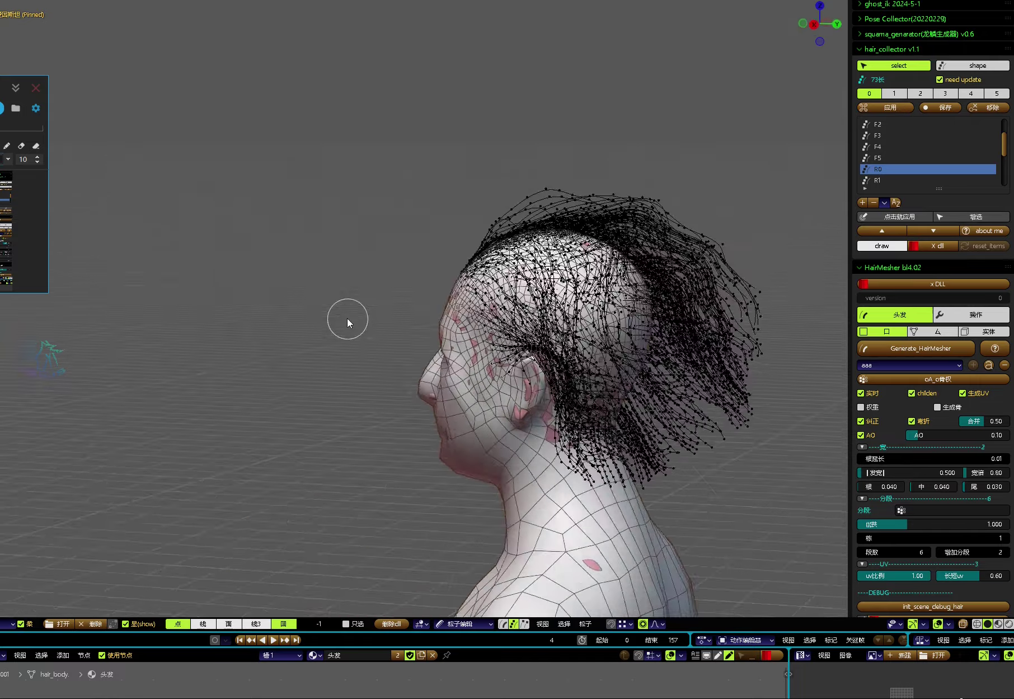
# Step: Check the saved selections around the scalp up to R4 and switch hair_collector to group 1
pyautogui.moveTo(346, 319); pyautogui.dragTo(482, 326, button='middle')
pyautogui.hotkey('alt', 'z')
pyautogui.scroll(-4, 929, 159)
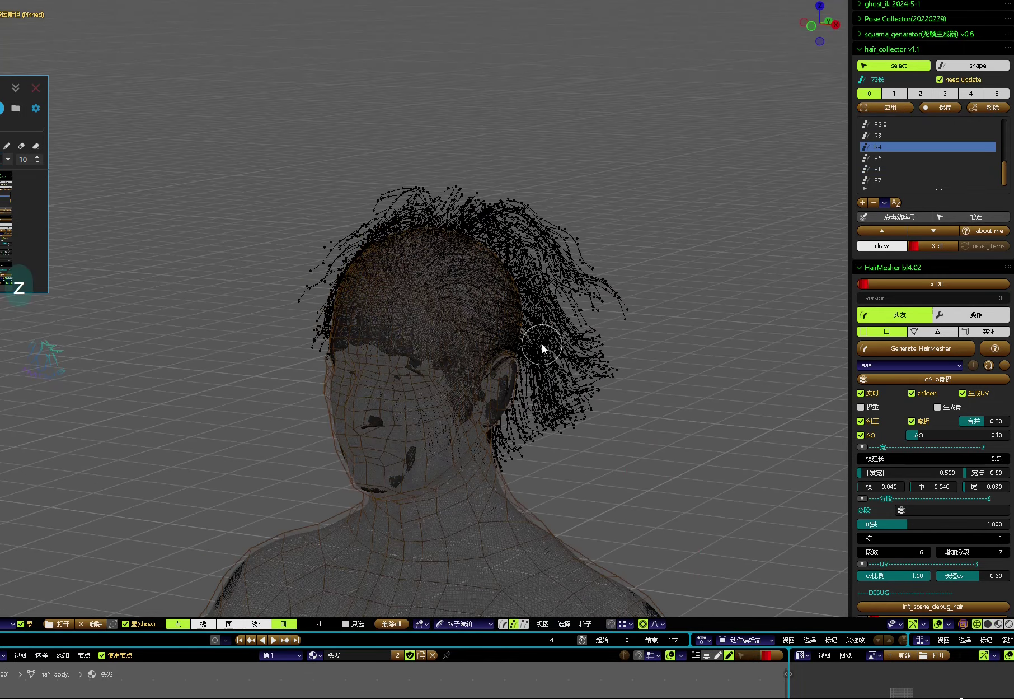
pyautogui.press('KP_3')
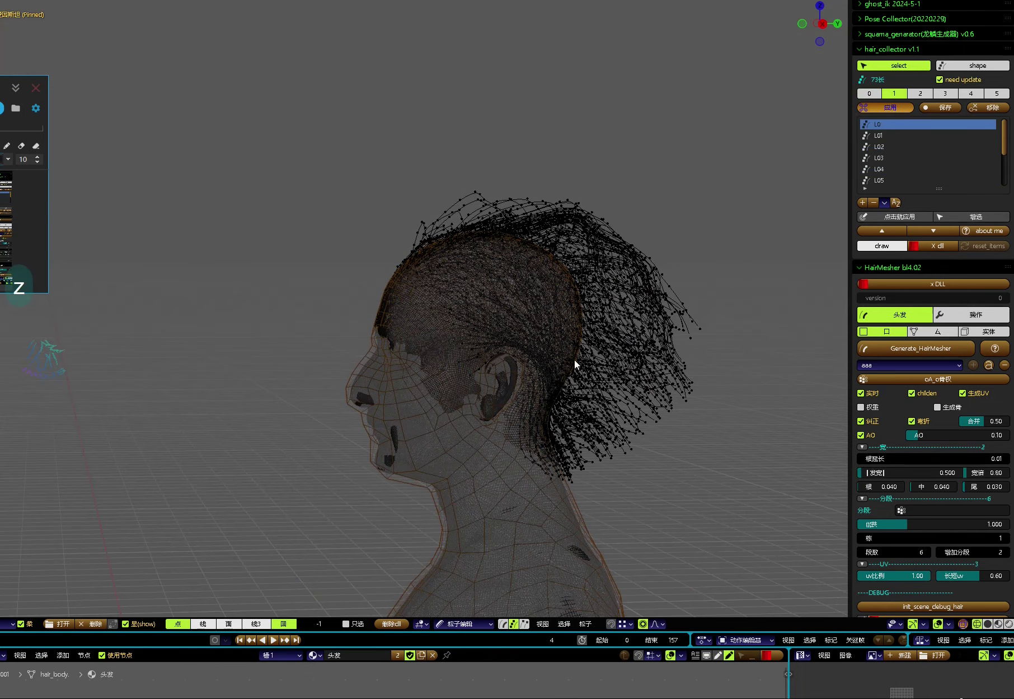
pyautogui.moveTo(576, 364)
pyautogui.mouseDown(button='middle')
pyautogui.moveTo(566, 306)
pyautogui.moveTo(453, 336)
pyautogui.moveTo(442, 389)
pyautogui.mouseUp(button='middle')
# Step: Circle-select the hair roots at the hairline above the character's left temple and save them to the L0 entry
pyautogui.hotkey('alt', 'z')
pyautogui.press('c')
pyautogui.click(453, 336)
pyautogui.scroll(5, 473, 358)
pyautogui.hotkey('ctrl', 'a')
pyautogui.press('c')
pyautogui.click(946, 108)
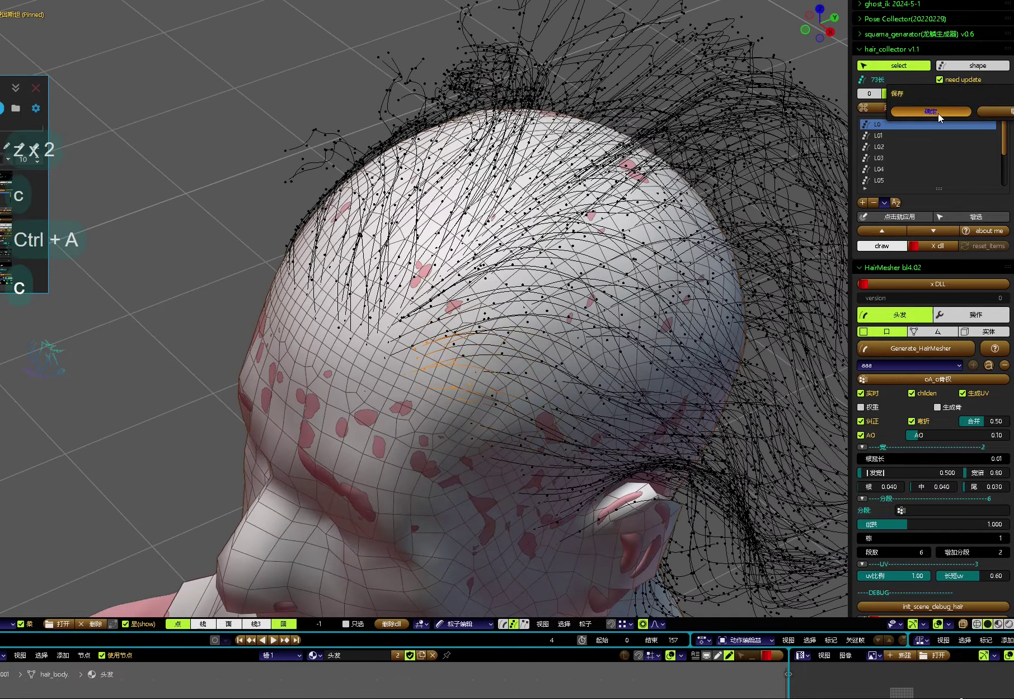
# Step: Comb the L0 strands back along the side of the head above the left ear
pyautogui.press('KP_3')
pyautogui.scroll(-6, 507, 342)
pyautogui.press('g')
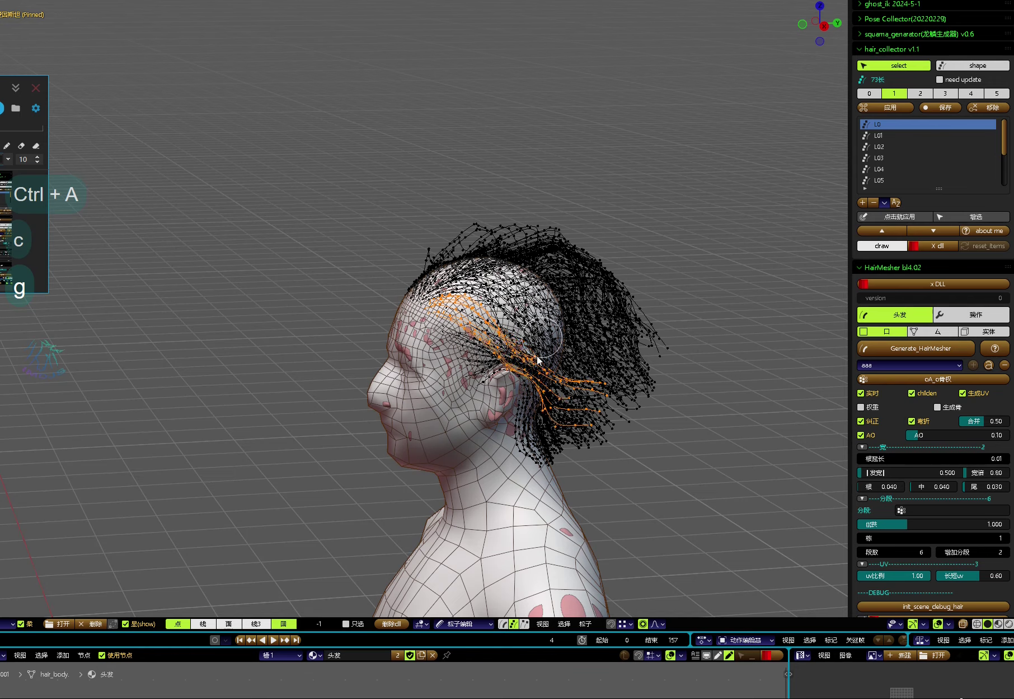
pyautogui.moveTo(538, 360); pyautogui.dragTo(925, 204, button='middle')
# Step: Browse the reference photos to Albert-Einstein-Birthday-1200x834.jpg and examine the side hair
pyautogui.press('Right')
pyautogui.press('Right')
pyautogui.press('Left')
pyautogui.press('Right')
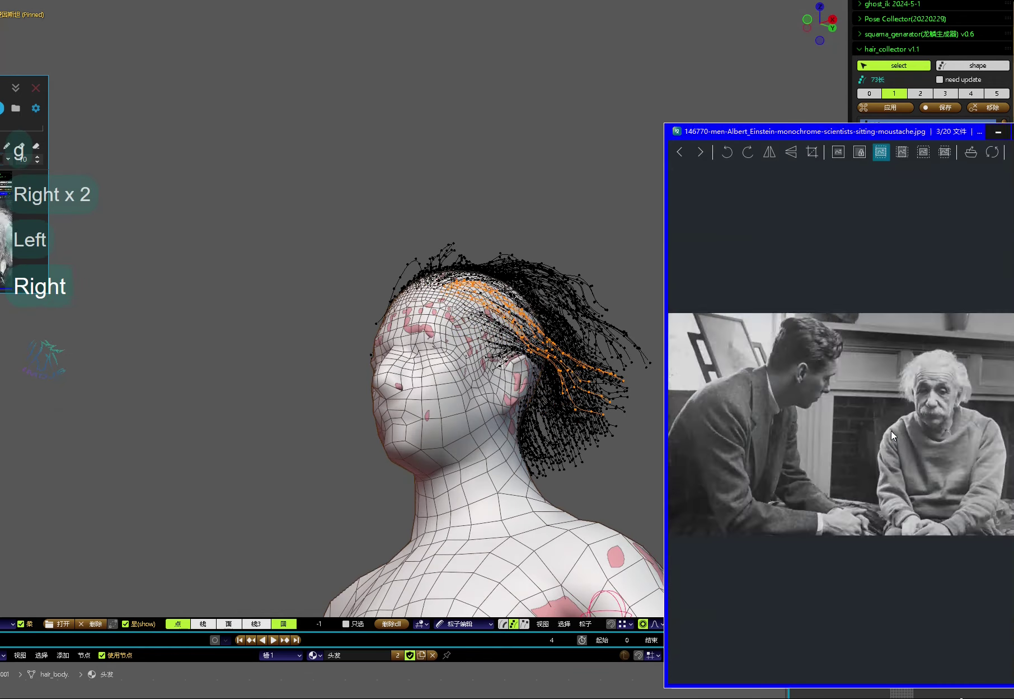
pyautogui.press('Right')
pyautogui.press('Right')
# Step: Adjust the L0 strands from the side and front views to follow the reference photo
pyautogui.moveTo(560, 358); pyautogui.dragTo(517, 346, button='middle')
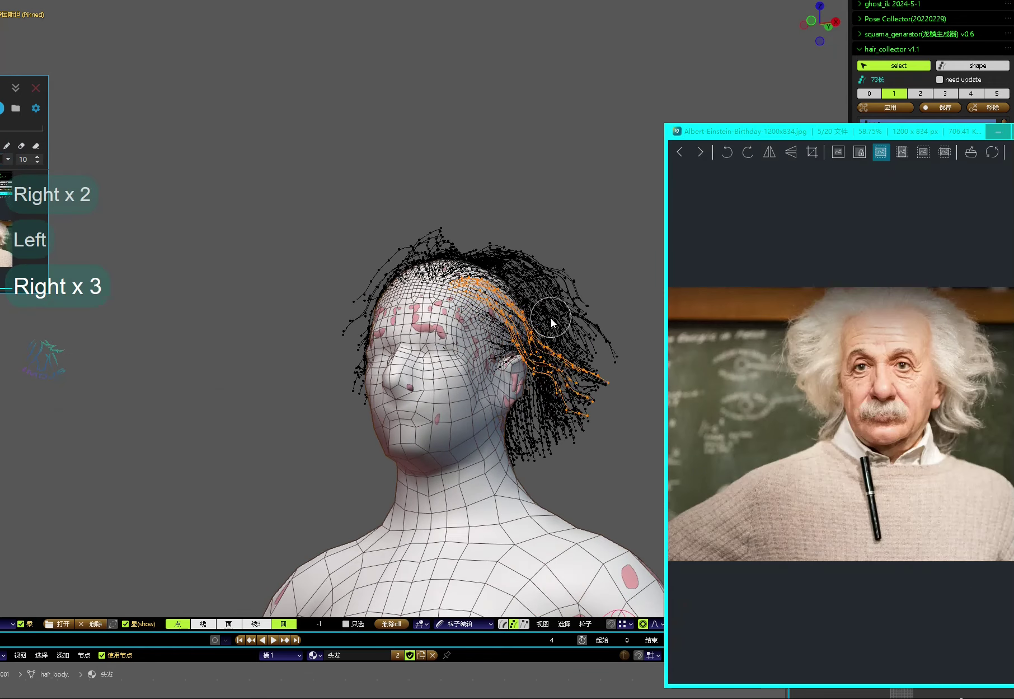
pyautogui.press('KP_3')
pyautogui.press('f')
pyautogui.moveTo(538, 387)
pyautogui.keyDown('shift'); pyautogui.mouseDown(button='middle')
pyautogui.moveTo(592, 385)
pyautogui.moveTo(960, 156)
pyautogui.moveTo(925, 204)
pyautogui.moveTo(385, 433)
pyautogui.mouseUp(button='middle'); pyautogui.keyUp('shift')
pyautogui.press('KP_1')
# Step: Hide the L0 strands, select the hairs in front of the left ear for L01 and comb them behind the ear
pyautogui.press('h')
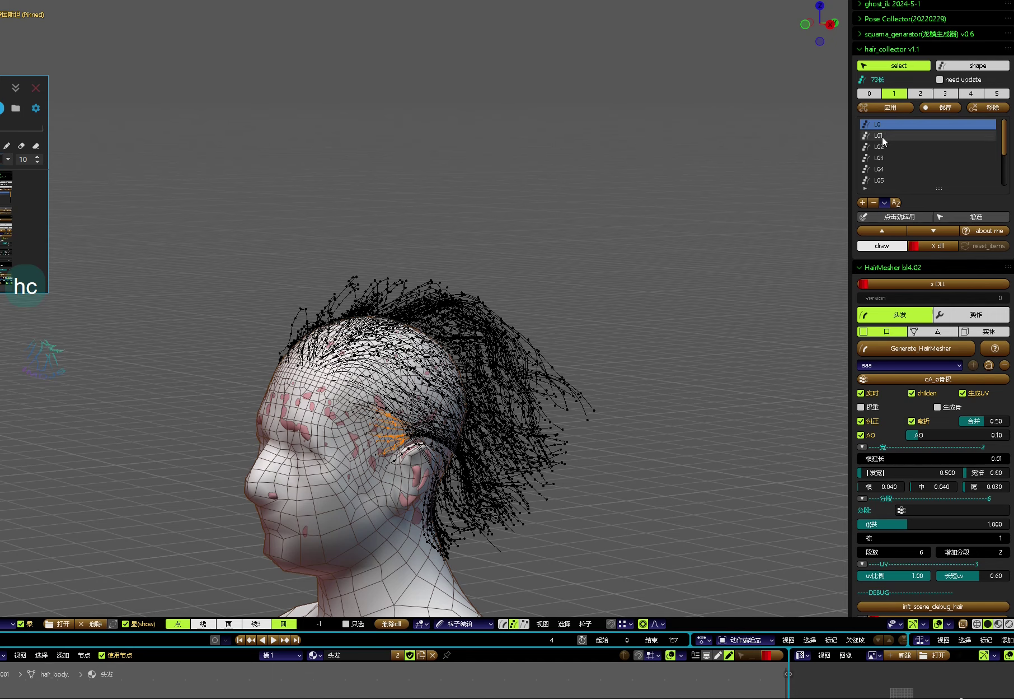
pyautogui.moveTo(358, 447); pyautogui.dragTo(420, 442, button='middle')
pyautogui.press('g')
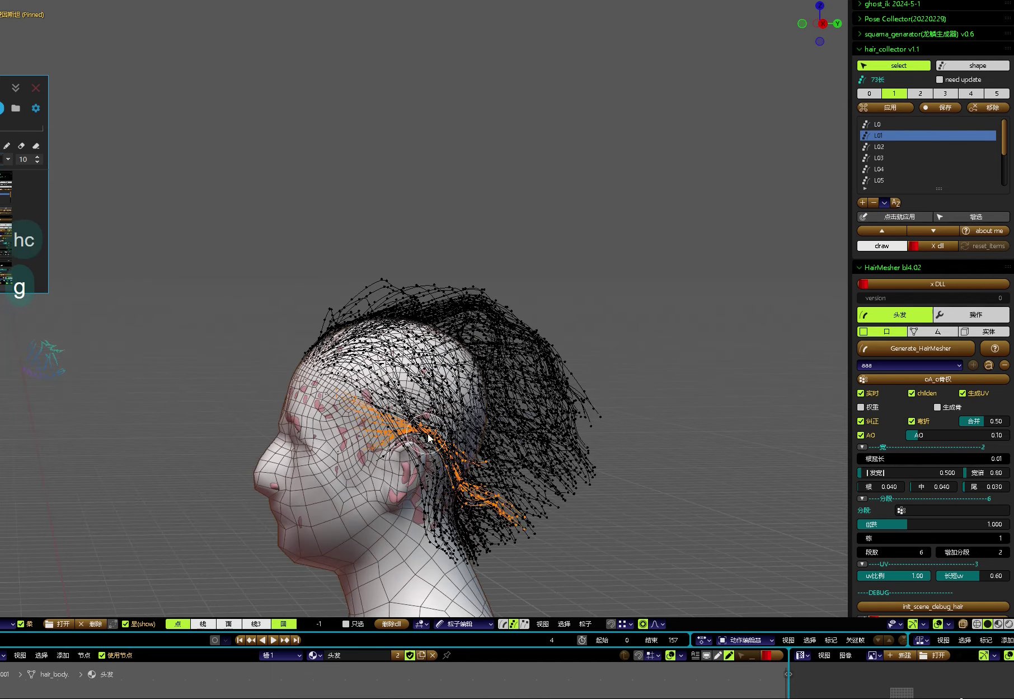
pyautogui.press('KP_1')
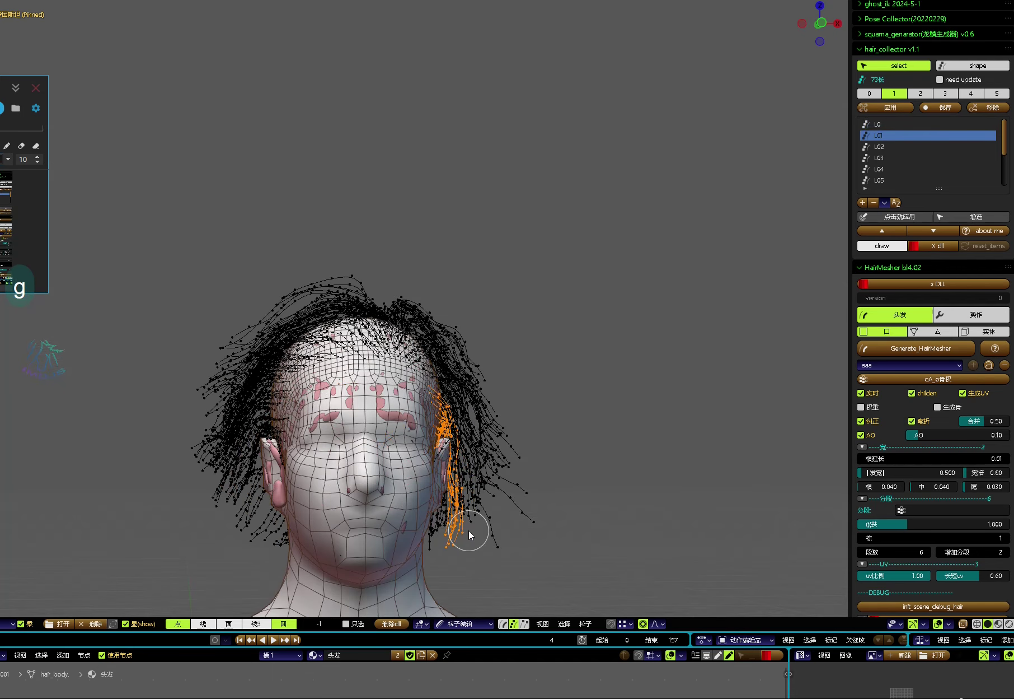
# Step: Hide the combed L01 strands, reapply the saved L0 selection and hide those strands too
pyautogui.press('h')
pyautogui.moveTo(489, 372); pyautogui.dragTo(336, 386, button='middle')
pyautogui.click(878, 123)
pyautogui.click(890, 107)
pyautogui.press('h')
# Step: Circle-select the hairs along the hairline above the left temple and save them to the L02 entry
pyautogui.press('c')
pyautogui.moveTo(336, 386); pyautogui.dragTo(317, 374)
pyautogui.moveTo(405, 340); pyautogui.dragTo(386, 331, button='middle')
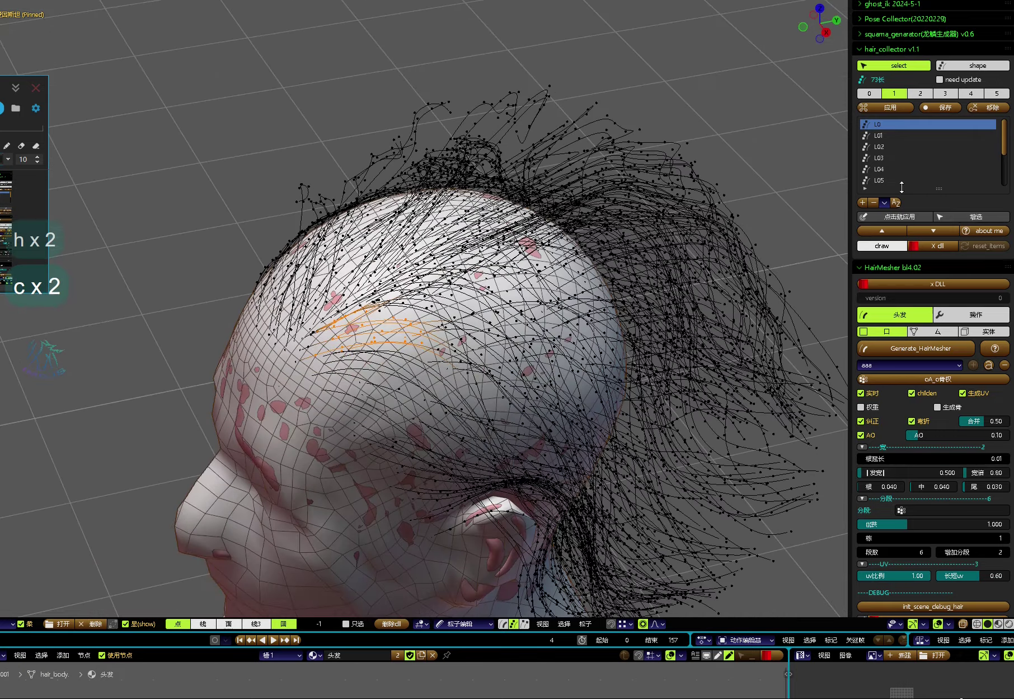
pyautogui.click(939, 108)
# Step: Comb the L02 strands down the side of the head to behind the left ear
pyautogui.press('g')
pyautogui.moveTo(385, 429); pyautogui.dragTo(546, 398, button='middle')
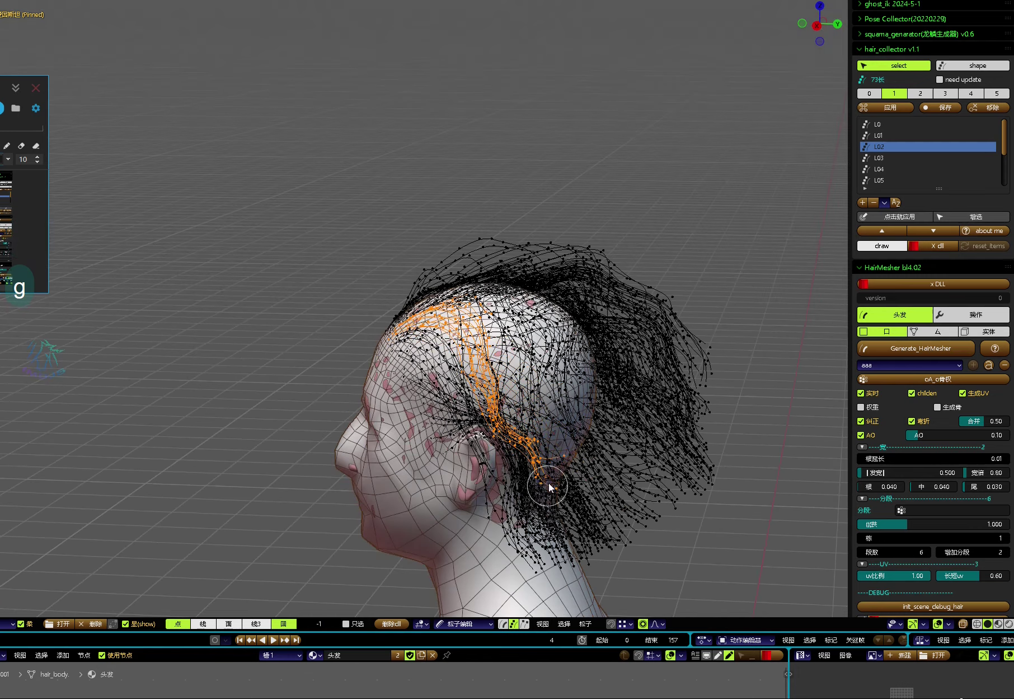
pyautogui.scroll(5, 549, 487)
pyautogui.scroll(-4, 579, 531)
pyautogui.moveTo(641, 483); pyautogui.dragTo(483, 405, button='middle')
pyautogui.moveTo(429, 350); pyautogui.dragTo(476, 297, button='middle')
# Step: Hide the L02 strands, select the neighbouring hair roots beside the parting and pick the L03 entry for them
pyautogui.press('h')
pyautogui.press('c')
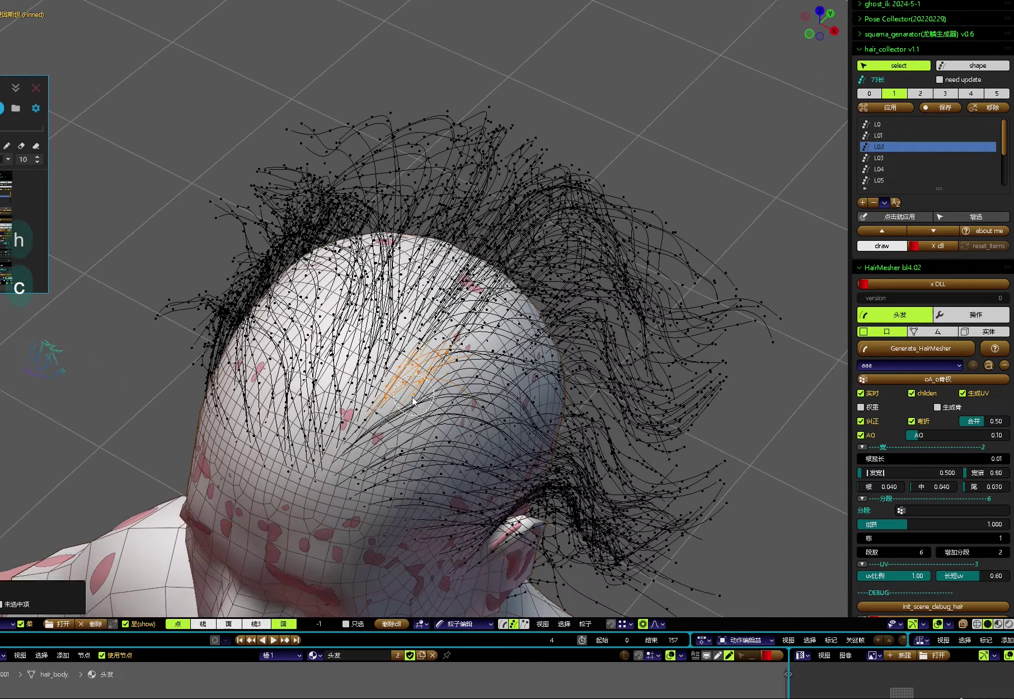
pyautogui.click(881, 158)
pyautogui.moveTo(462, 421); pyautogui.dragTo(491, 398, button='middle')
# Step: Comb the L03 strands and reselect a narrower cluster of hair roots beside the parting
pyautogui.press('g')
pyautogui.scroll(-4, 503, 328)
pyautogui.scroll(7, 449, 311)
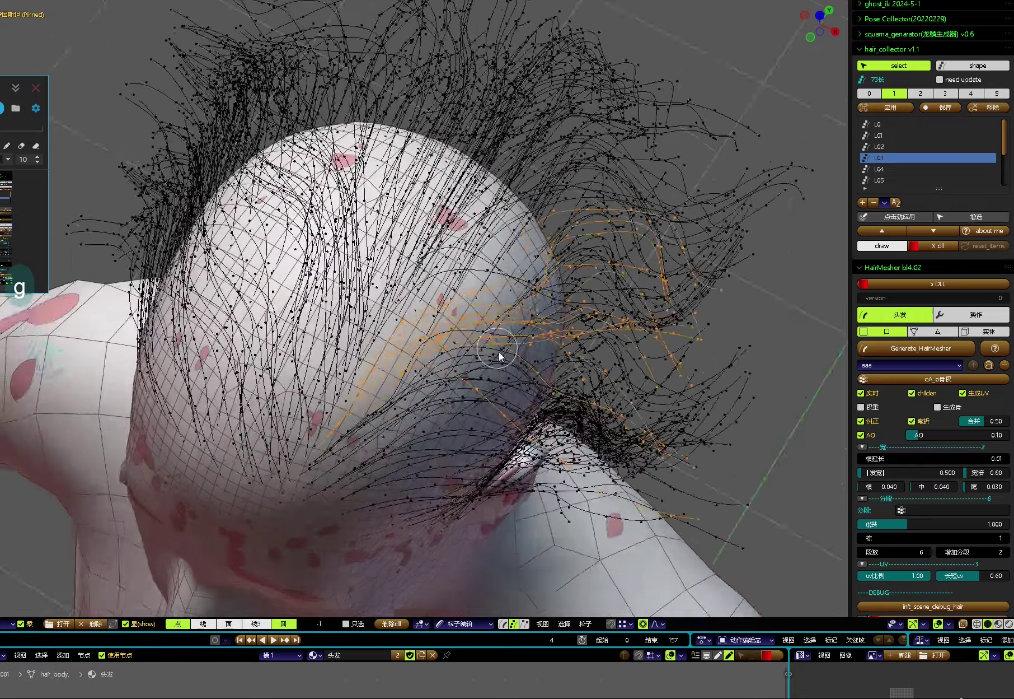
pyautogui.press('ctrl')
pyautogui.hotkey('ctrl', 'c')
pyautogui.hotkey('ctrl', 'a')
pyautogui.press('c')
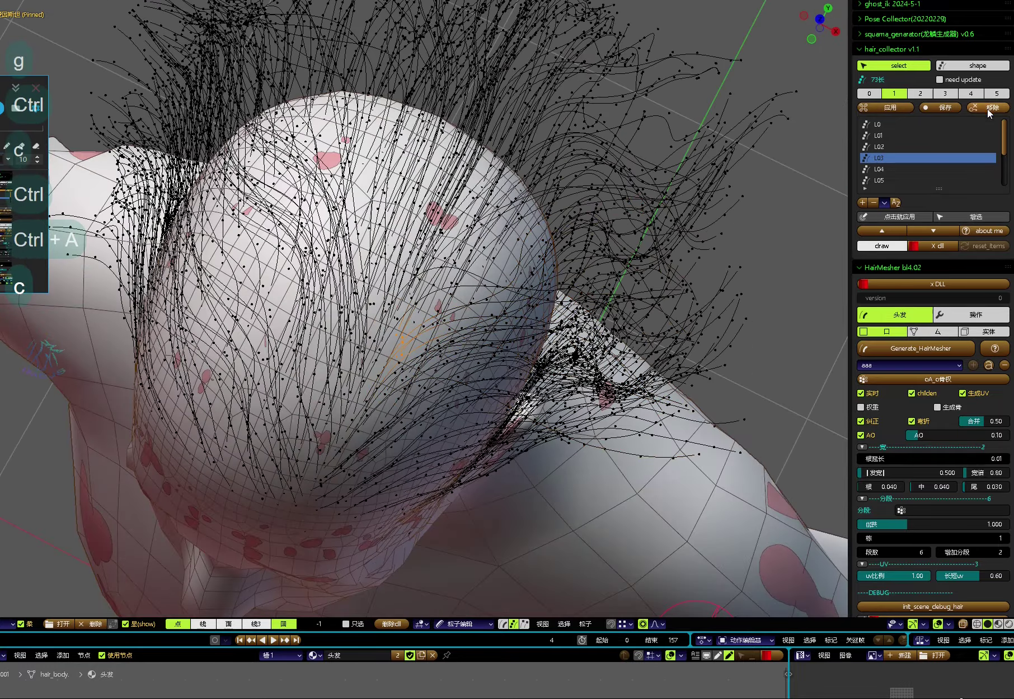
# Step: Comb the L03 strands into an outward arc over the left side of the head
pyautogui.scroll(-6, 465, 385)
pyautogui.press('g')
pyautogui.moveTo(465, 386); pyautogui.dragTo(465, 420, button='middle')
pyautogui.scroll(-3, 510, 337)
pyautogui.scroll(4, 465, 420)
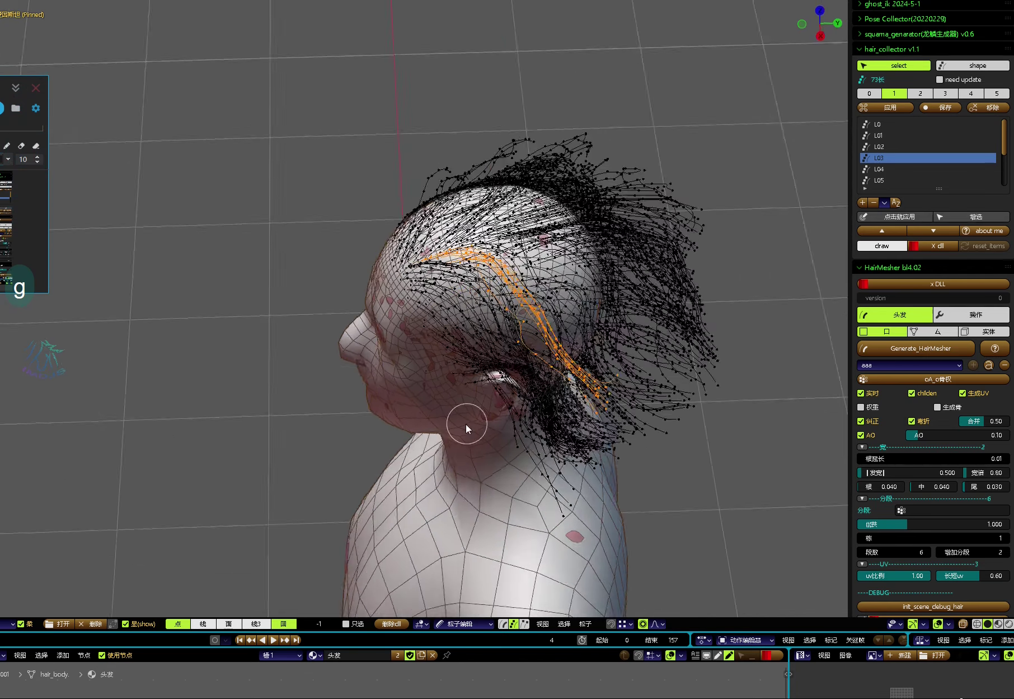
pyautogui.moveTo(539, 275); pyautogui.dragTo(532, 336, button='middle')
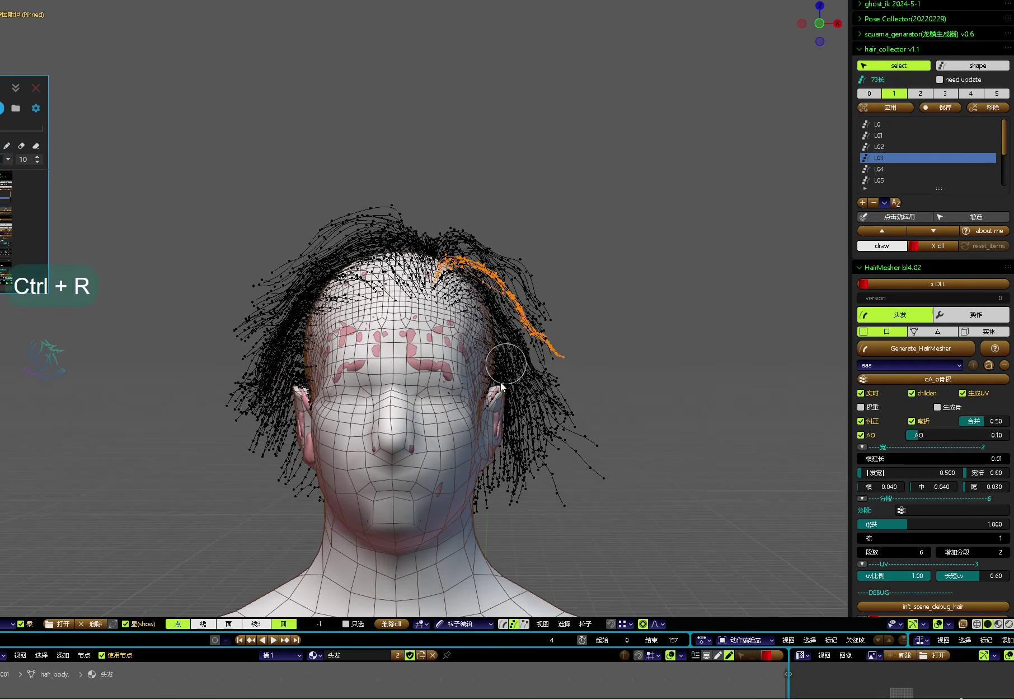
# Step: Save the file and review the full hair in object mode from the character's left side
pyautogui.hotkey('ctrl', 's')
pyautogui.moveTo(480, 377); pyautogui.dragTo(646, 371, button='middle')
pyautogui.scroll(3, 647, 371)
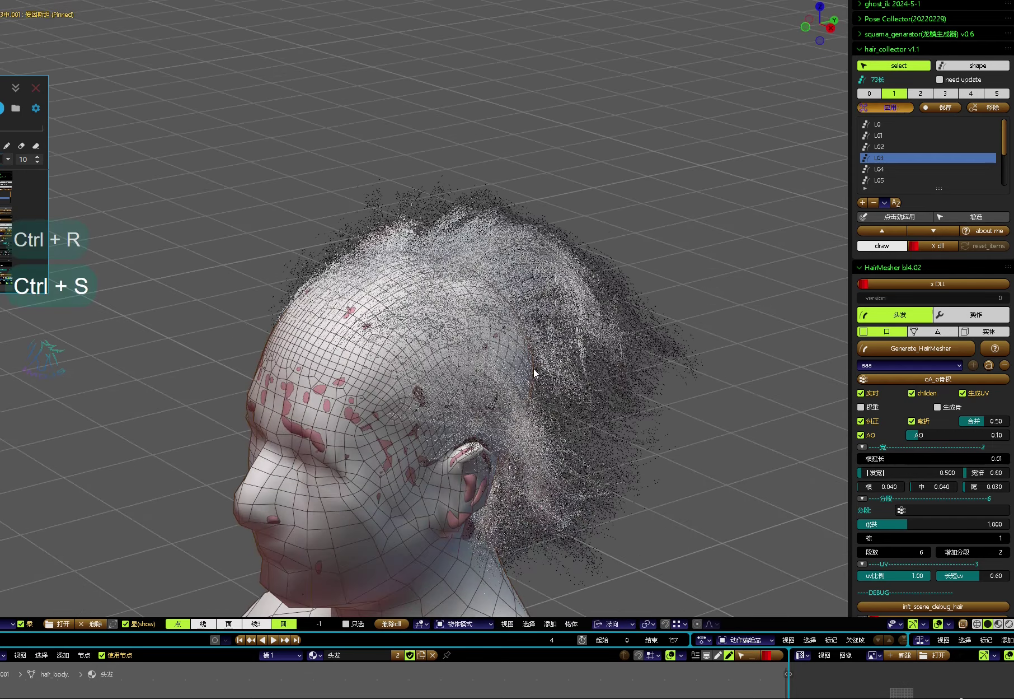
# Step: Return to particle editing, hide the L03 strands, select hair roots on the upper left of the head and pick the L04 entry
pyautogui.press('Tab')
pyautogui.press('h')
pyautogui.moveTo(490, 366); pyautogui.dragTo(448, 342, button='middle')
pyautogui.press('c')
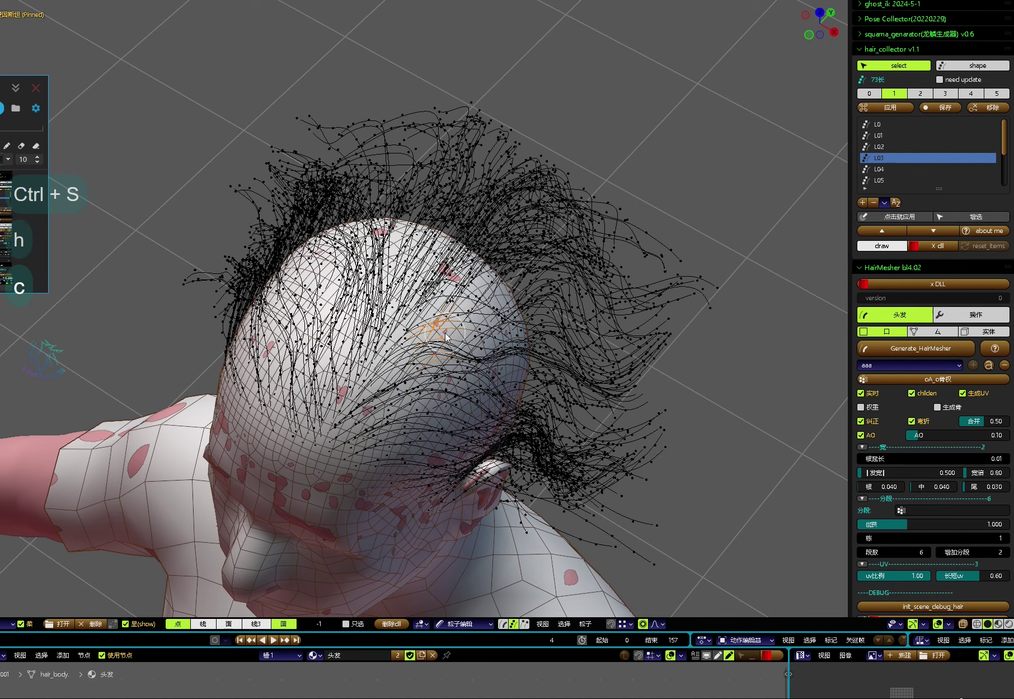
pyautogui.click(879, 168)
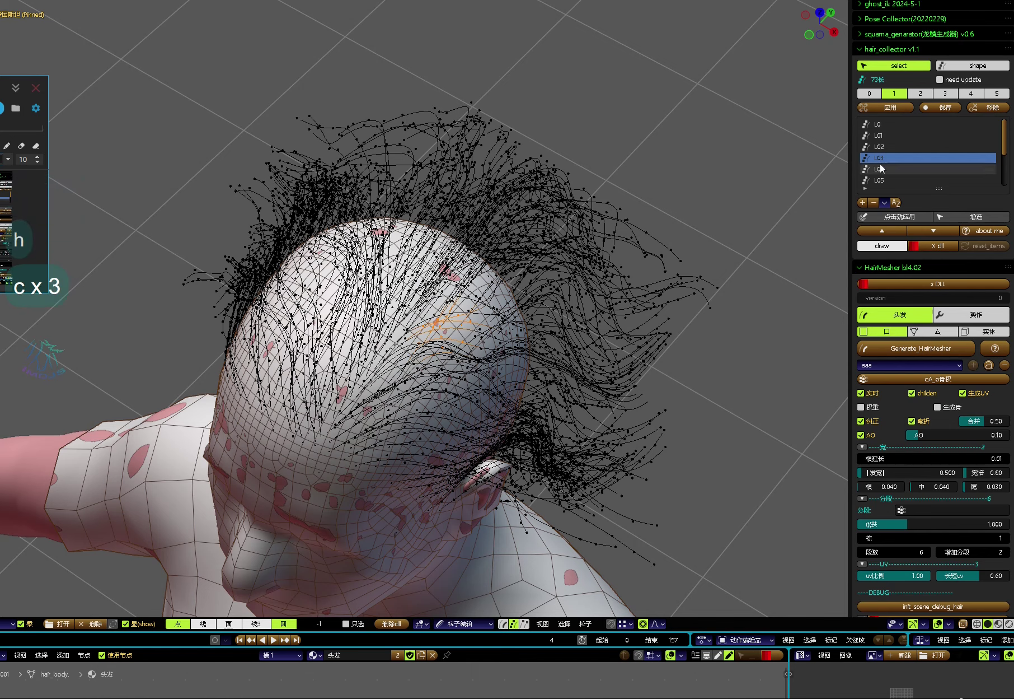
# Step: Box-select the hair above the left ear, remove it from the L04 entry and apply the narrowed group
pyautogui.moveTo(456, 387); pyautogui.dragTo(496, 414, button='middle')
pyautogui.hotkey('ctrl', 'a')
pyautogui.press('b')
pyautogui.moveTo(496, 414); pyautogui.dragTo(559, 436)
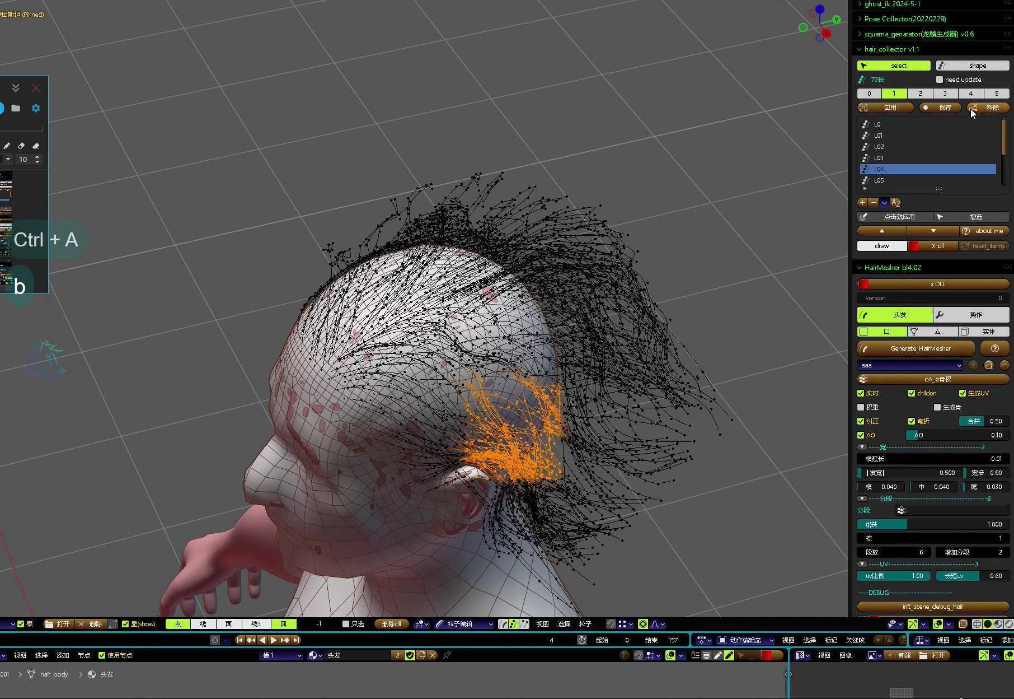
pyautogui.click(890, 107)
# Step: Comb the L04 strands downward along the back of the head
pyautogui.press('g')
pyautogui.moveTo(504, 291); pyautogui.dragTo(529, 275, button='middle')
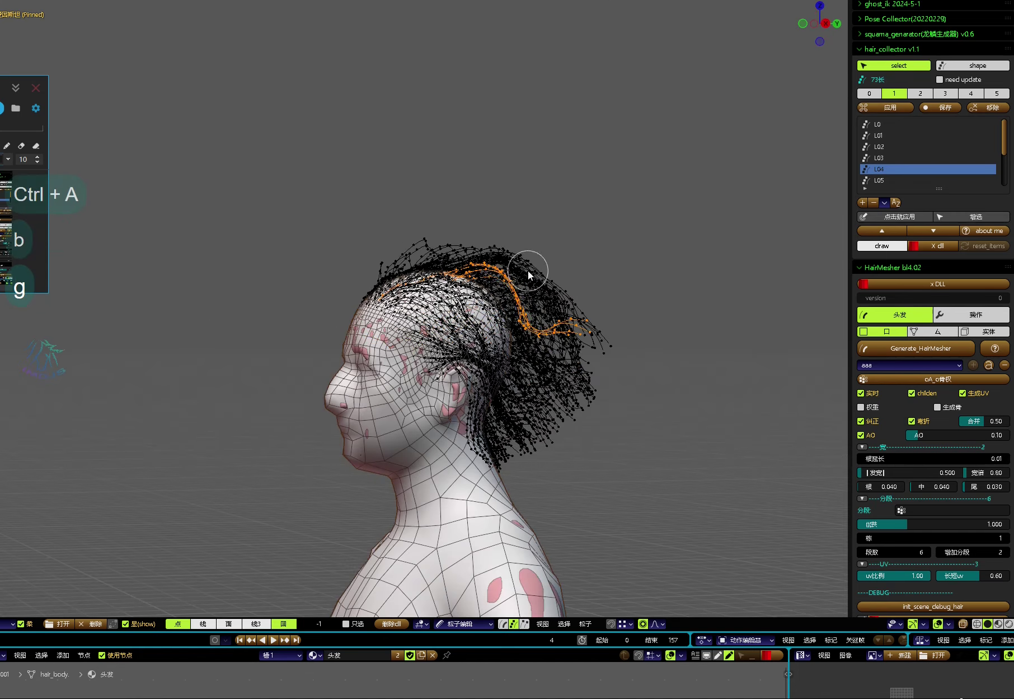
pyautogui.moveTo(572, 301)
pyautogui.mouseDown()
pyautogui.moveTo(582, 369)
pyautogui.moveTo(553, 372)
pyautogui.mouseUp()
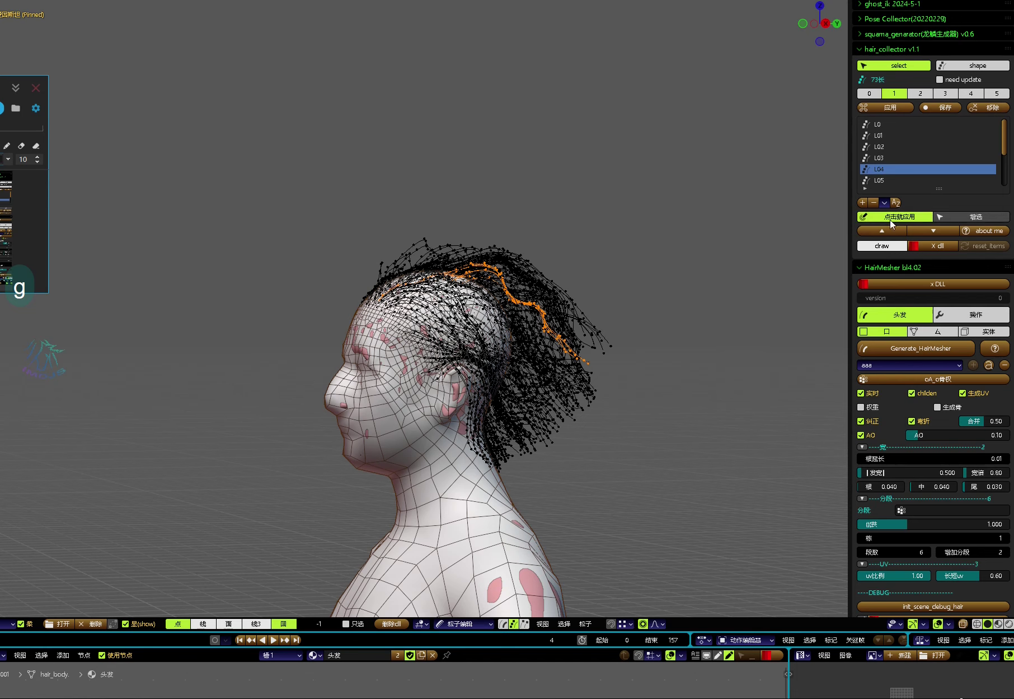
# Step: Recall the L0 strands, review them from the left side and pick the L01 entry
pyautogui.click(930, 107)
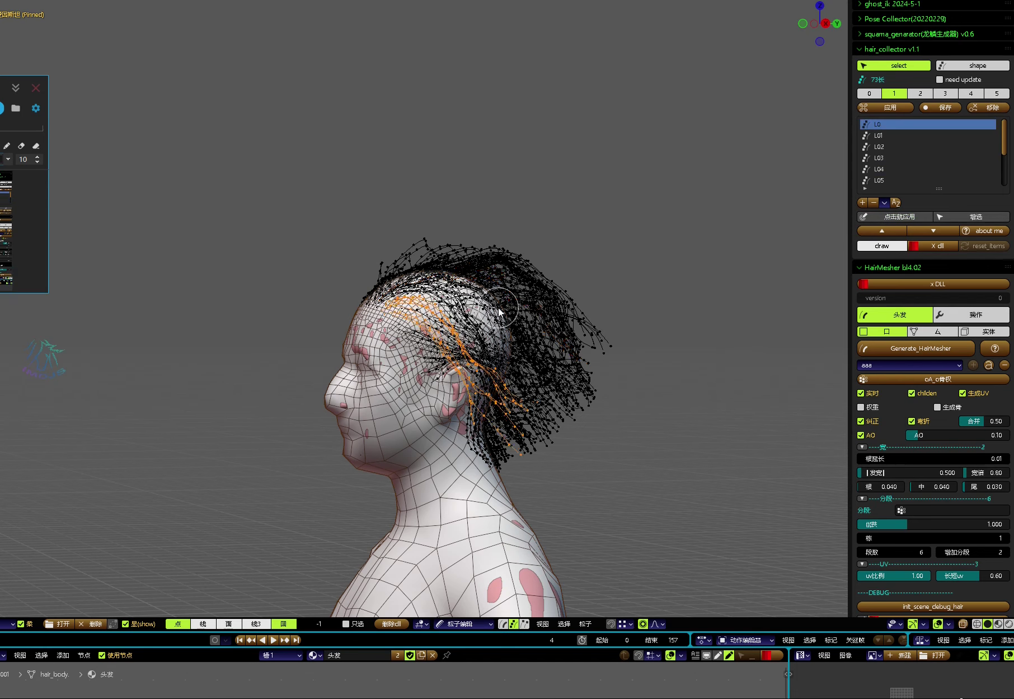
pyautogui.moveTo(498, 306); pyautogui.dragTo(536, 468, button='middle')
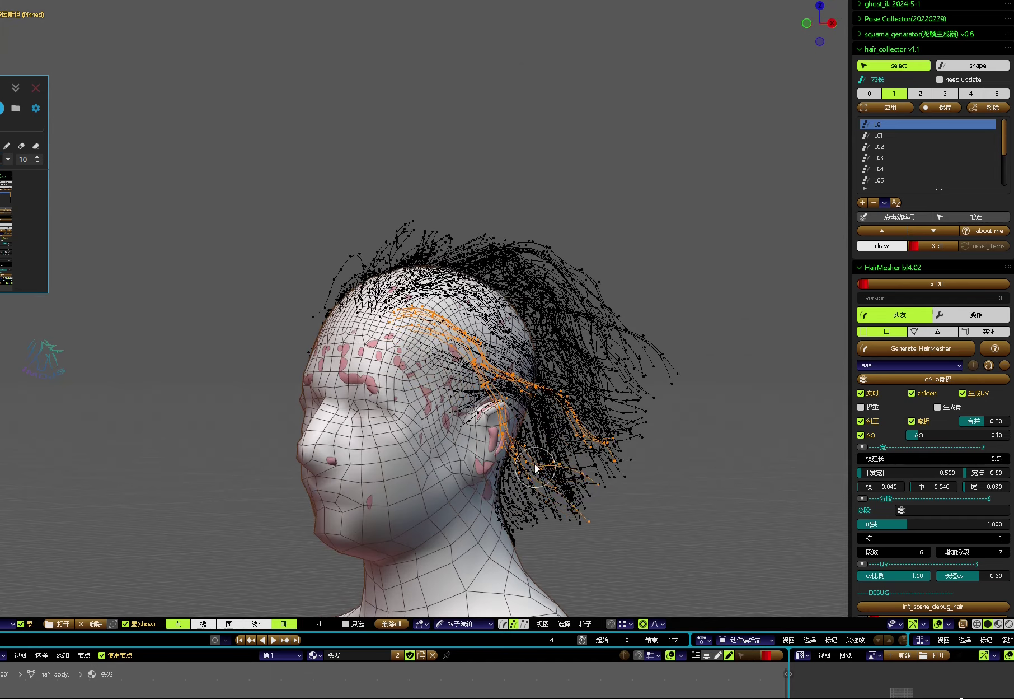
pyautogui.scroll(5, 508, 491)
pyautogui.click(879, 135)
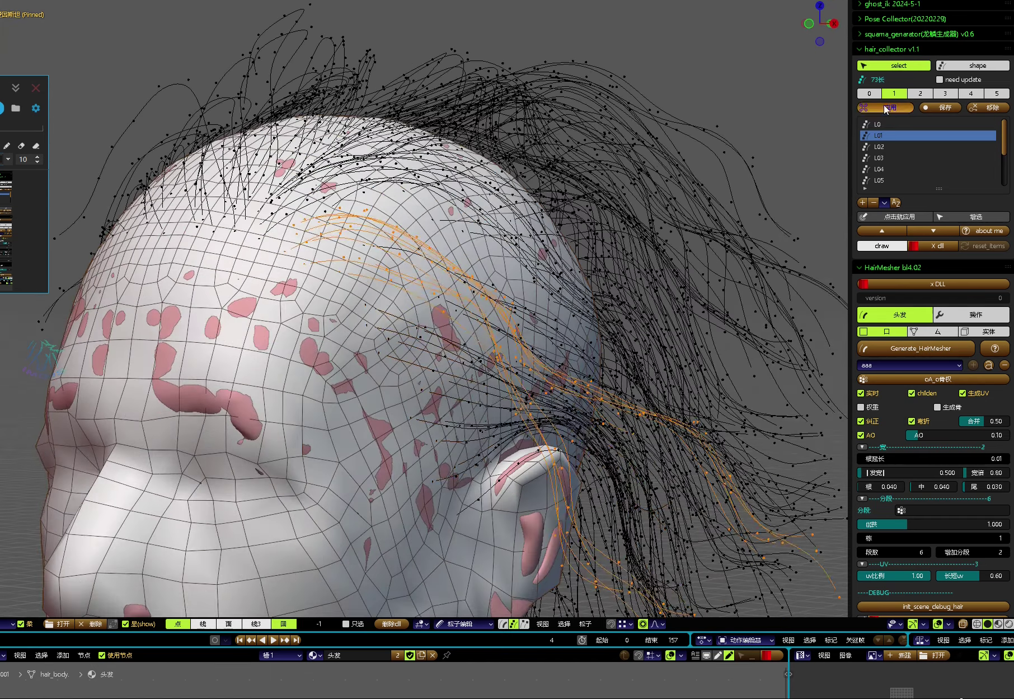
# Step: Reselect the temple strands sweeping behind the left ear and save them to the L01 entry
pyautogui.scroll(-3, 448, 403)
pyautogui.moveTo(448, 403); pyautogui.dragTo(426, 380, button='middle')
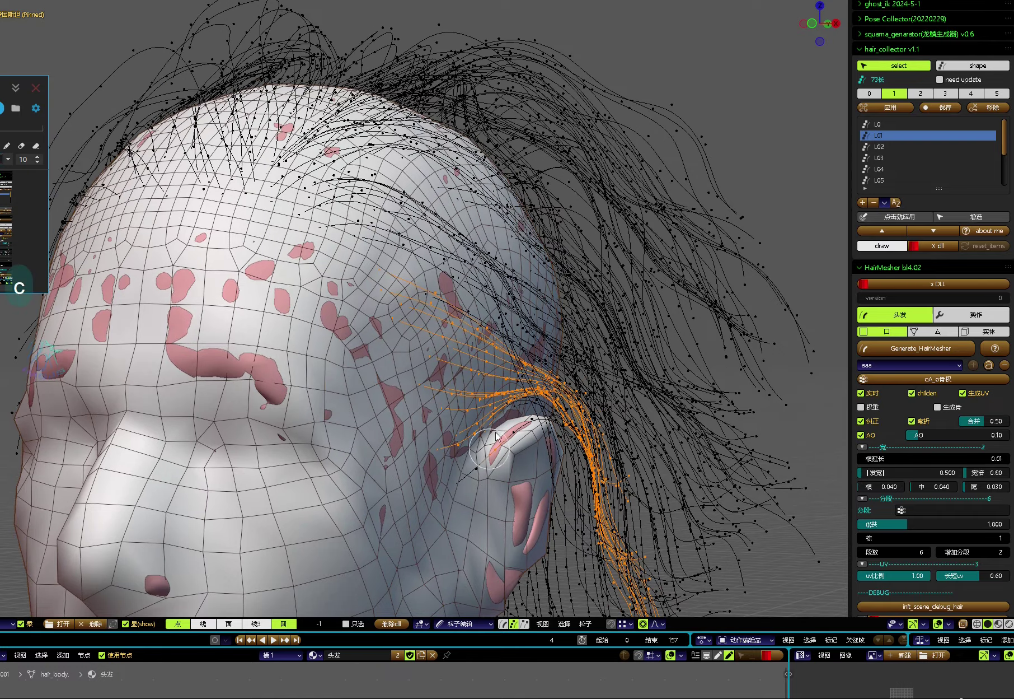
pyautogui.click(946, 108)
pyautogui.click(950, 112)
pyautogui.scroll(-4, 503, 378)
pyautogui.moveTo(503, 378); pyautogui.dragTo(502, 378, button='middle')
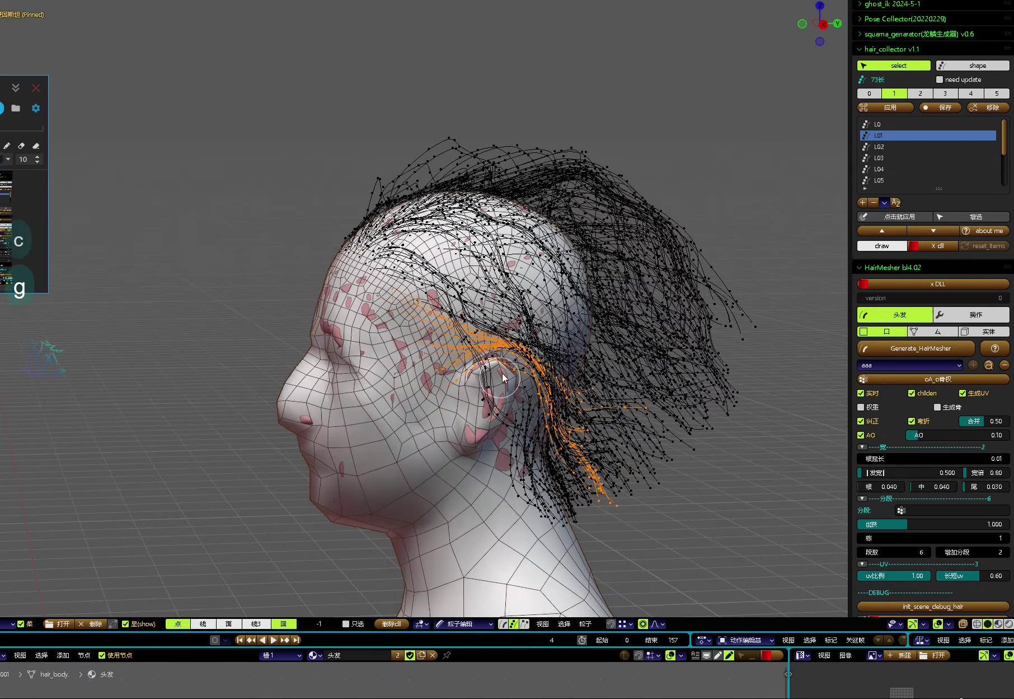
# Step: Recall the L04 strands and circle-select more hair roots around them on the upper left scalp
pyautogui.click(879, 169)
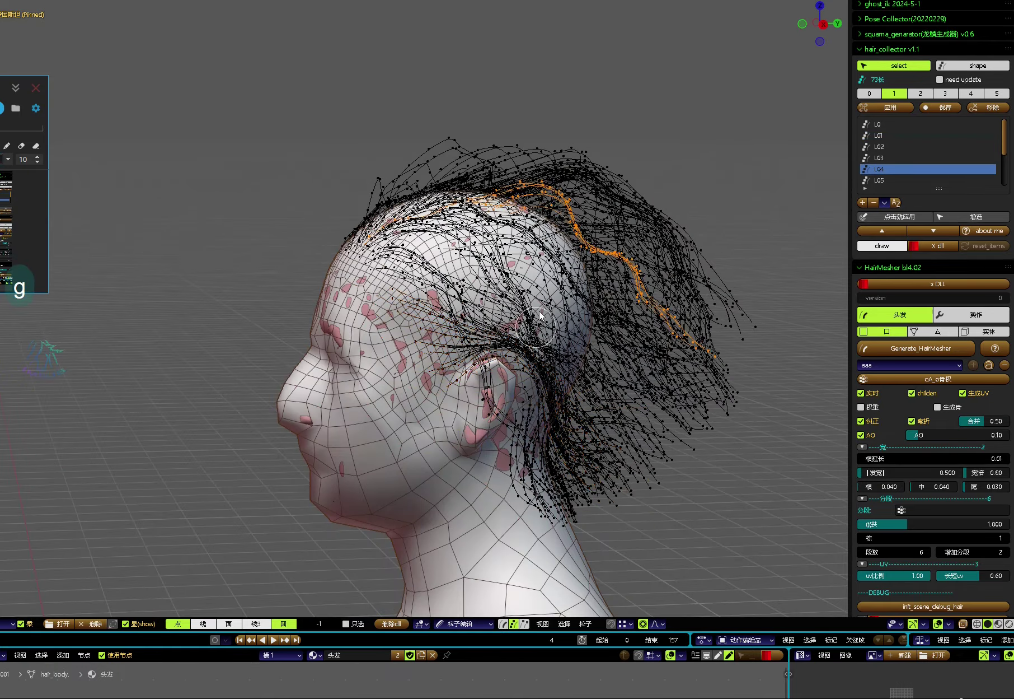
pyautogui.moveTo(649, 313); pyautogui.dragTo(448, 383, button='middle')
pyautogui.scroll(3, 658, 292)
pyautogui.scroll(3, 558, 296)
pyautogui.press('c')
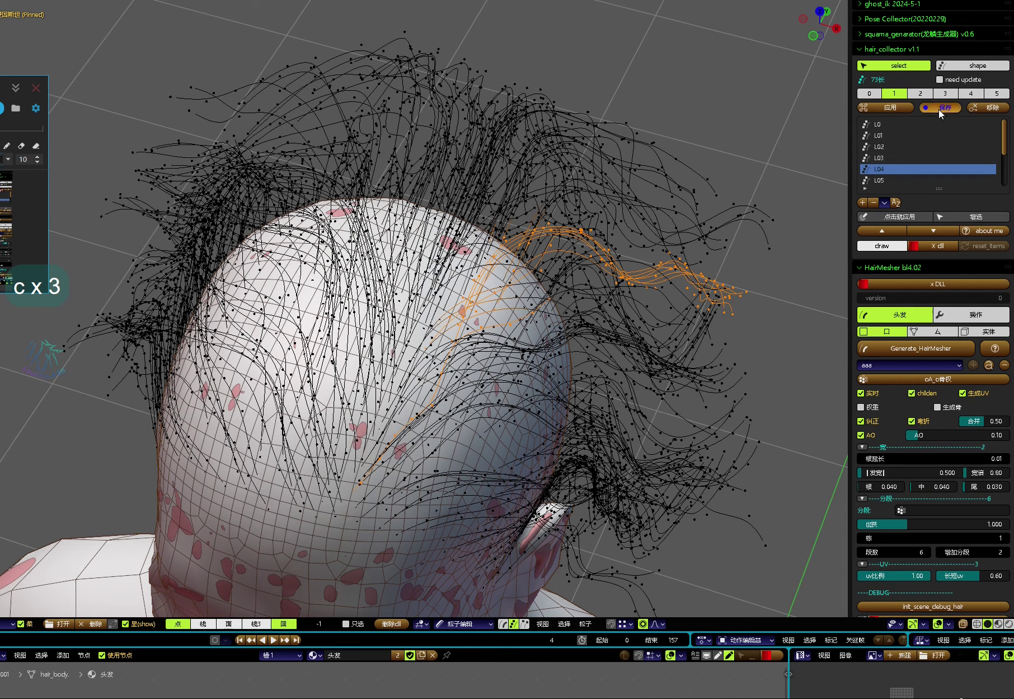
# Step: Box-select the unwanted hair beside the left parting and remove it from the L04 entry
pyautogui.moveTo(414, 425); pyautogui.dragTo(464, 446, button='middle')
pyautogui.hotkey('ctrl', 'a')
pyautogui.press('b')
pyautogui.click(992, 108)
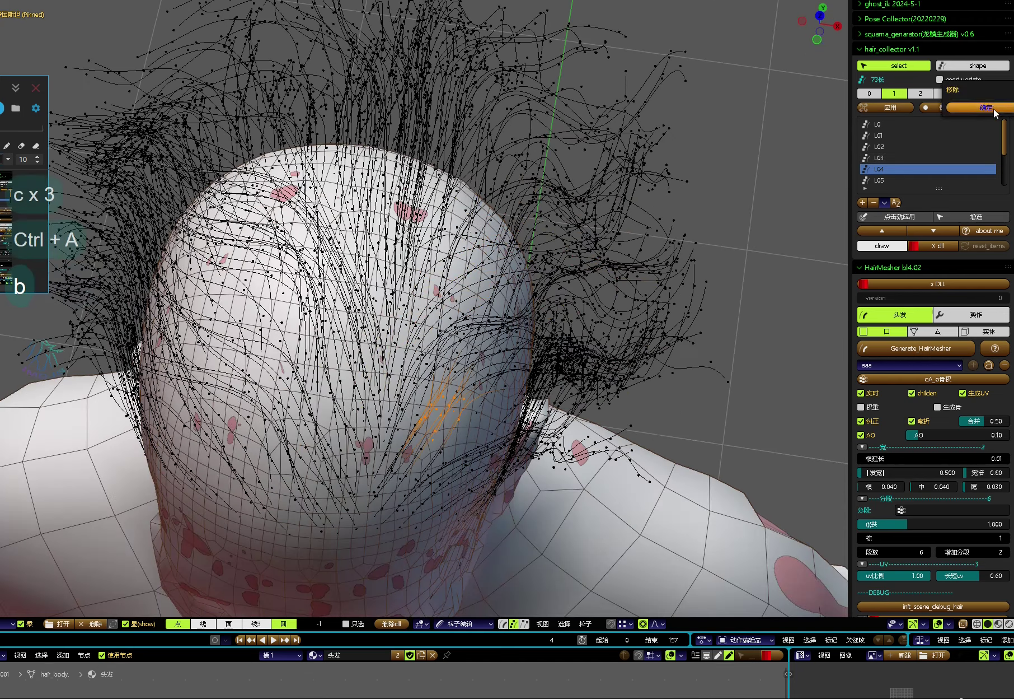
pyautogui.click(987, 108)
# Step: Inspect the L04 strands from above, box-select the hair behind the crown and remove it from the L04 entry
pyautogui.moveTo(504, 314); pyautogui.dragTo(516, 267, button='middle')
pyautogui.press('g')
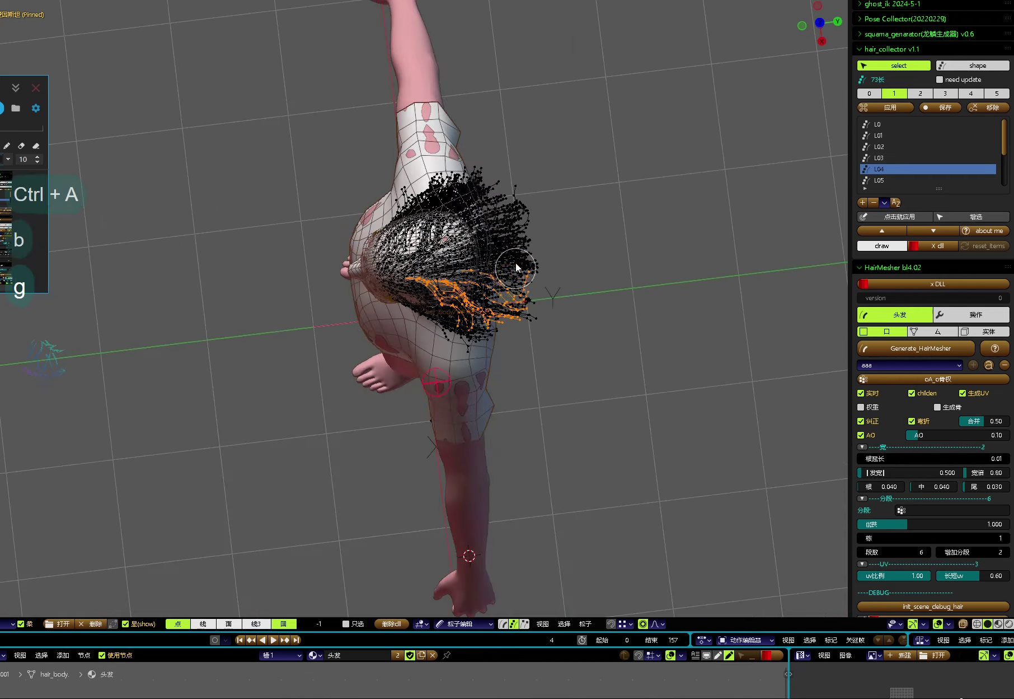
pyautogui.scroll(5, 517, 267)
pyautogui.hotkey('ctrl', 'a')
pyautogui.press('b')
pyautogui.moveTo(576, 221); pyautogui.dragTo(526, 277)
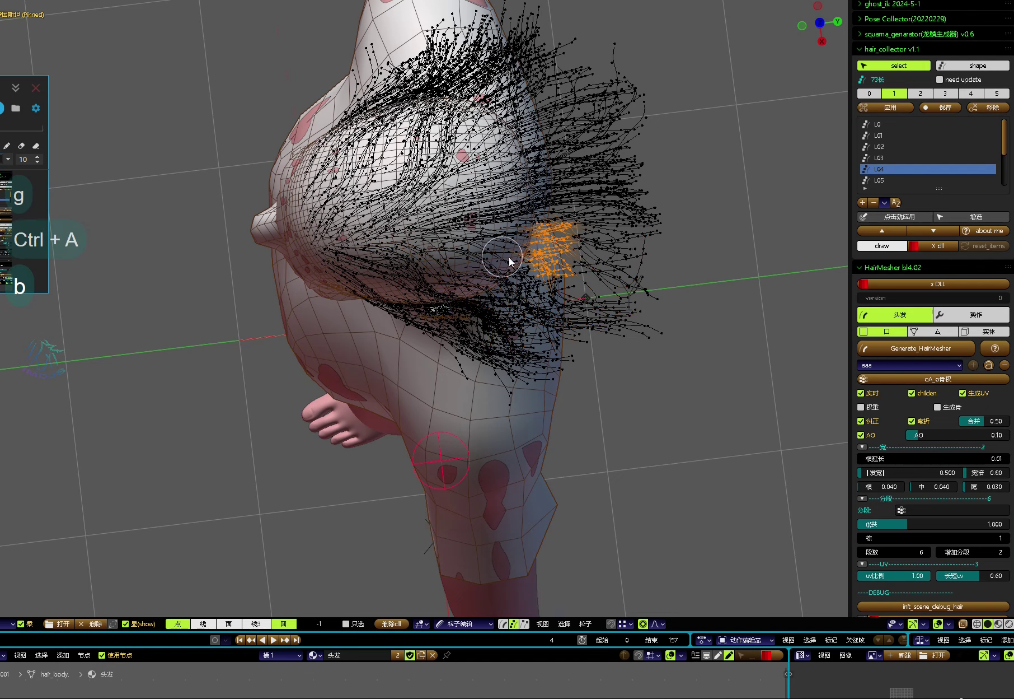
pyautogui.moveTo(509, 257); pyautogui.dragTo(538, 241, button='middle')
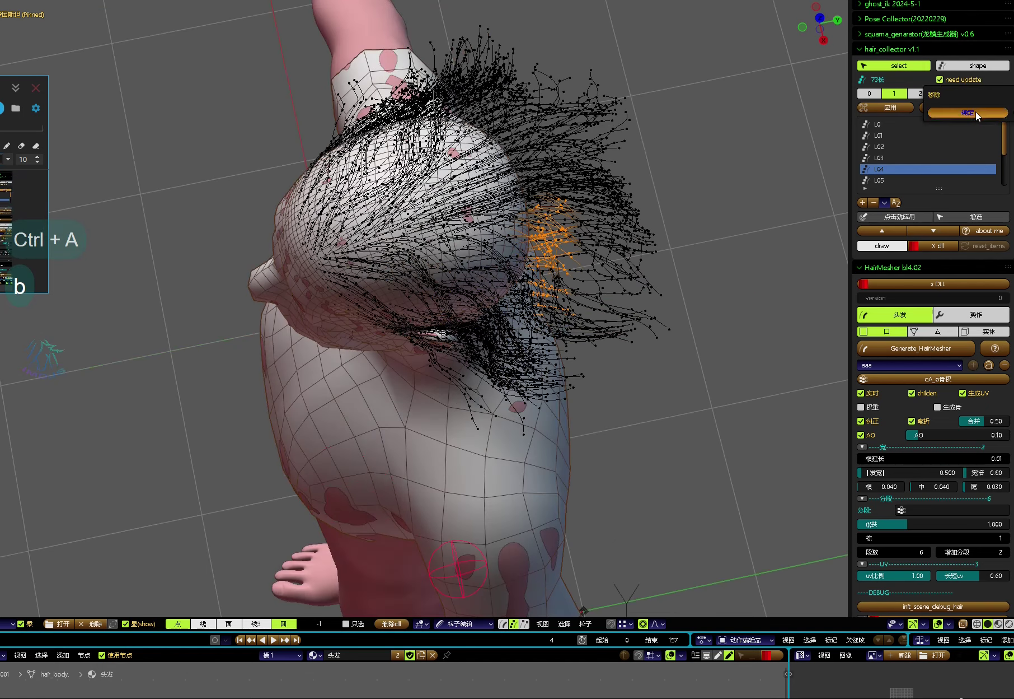
# Step: Apply the L04 entry and comb its strands into a wavy lock over the back left of the head
pyautogui.click(890, 107)
pyautogui.press('g')
pyautogui.moveTo(561, 289); pyautogui.dragTo(472, 286, button='middle')
pyautogui.scroll(-3, 478, 274)
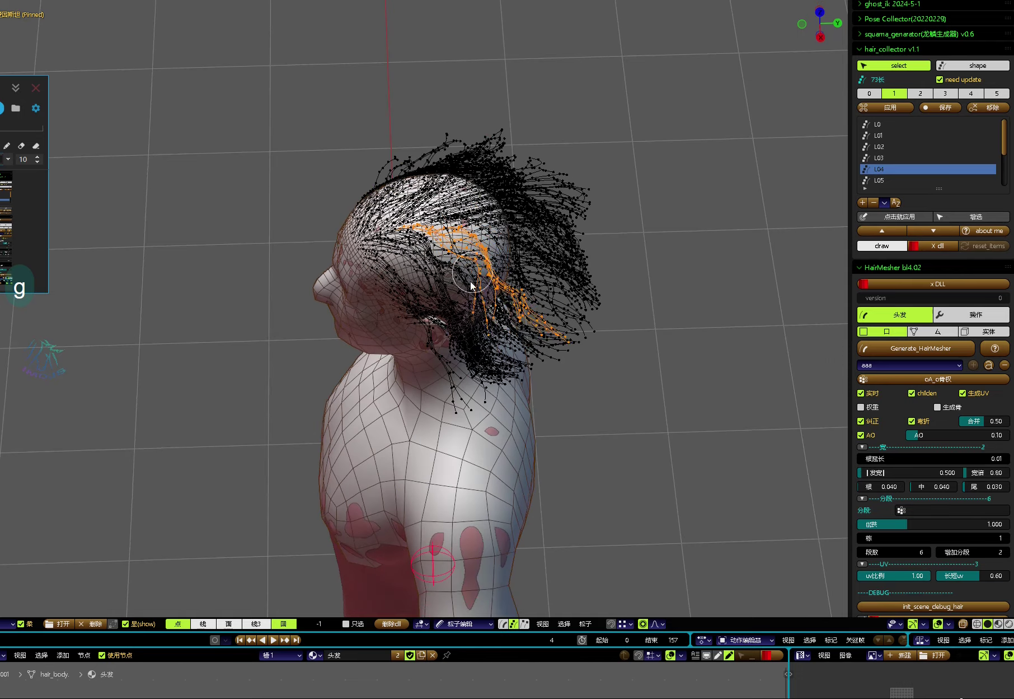
pyautogui.moveTo(526, 307); pyautogui.dragTo(444, 364, button='middle')
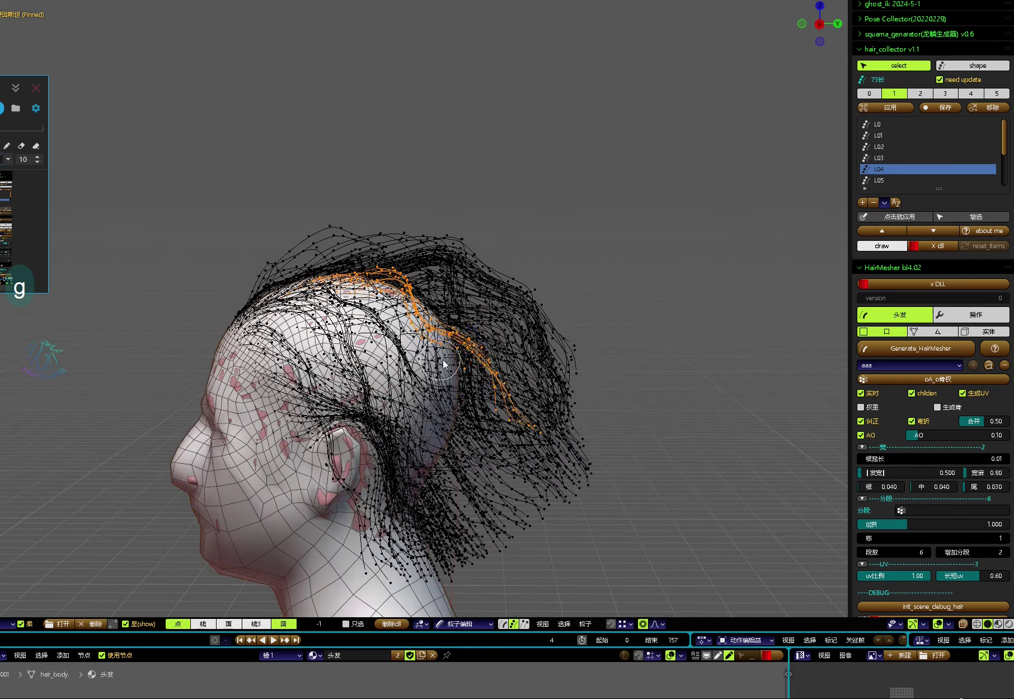
pyautogui.moveTo(531, 414); pyautogui.dragTo(519, 310, button='middle')
pyautogui.scroll(3, 543, 351)
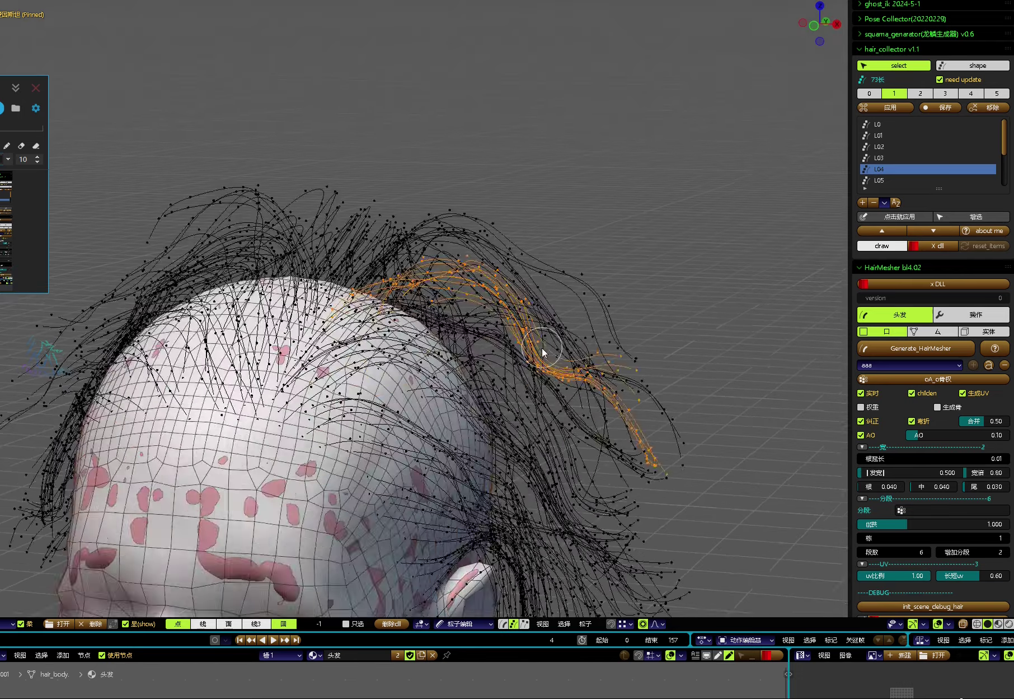
# Step: Circle-select the hair roots at the crown and save them to the L05 entry
pyautogui.moveTo(543, 351); pyautogui.dragTo(347, 404, button='middle')
pyautogui.hotkey('ctrl', 'a')
pyautogui.press('c')
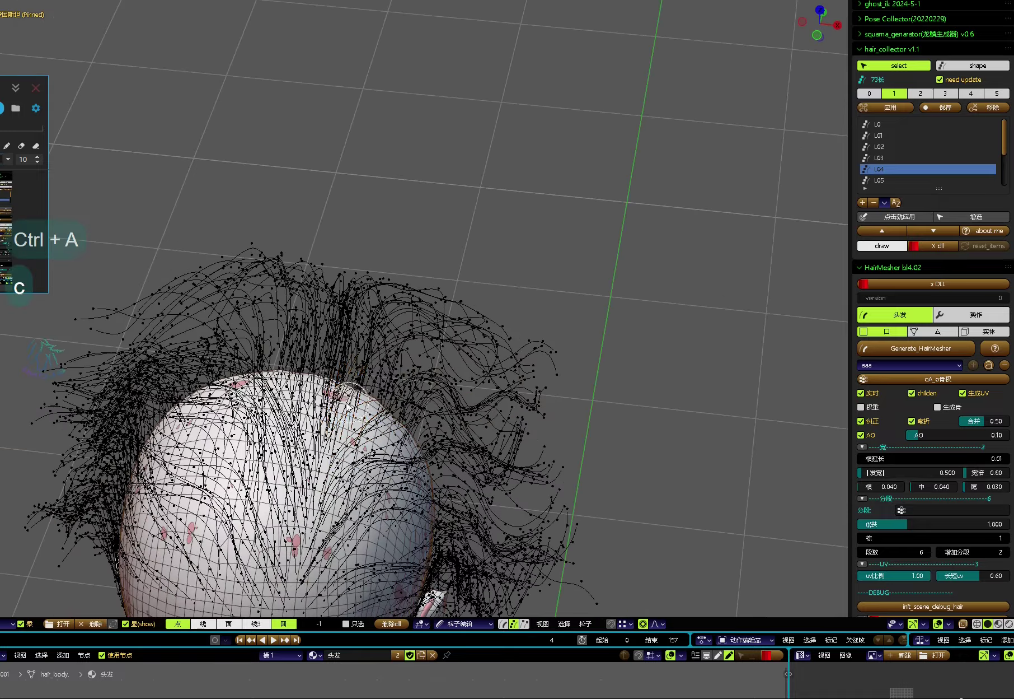
pyautogui.click(950, 110)
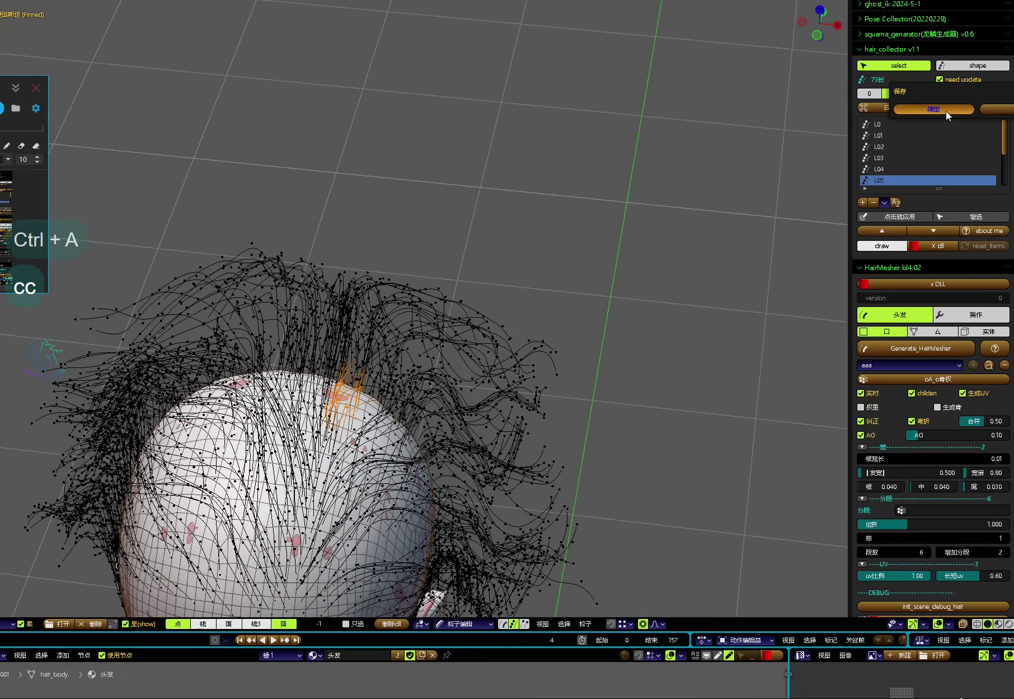
# Step: Apply the L05 strands and box-select the stray hair to exclude from the group
pyautogui.moveTo(415, 414); pyautogui.dragTo(560, 330, button='middle')
pyautogui.press('b')
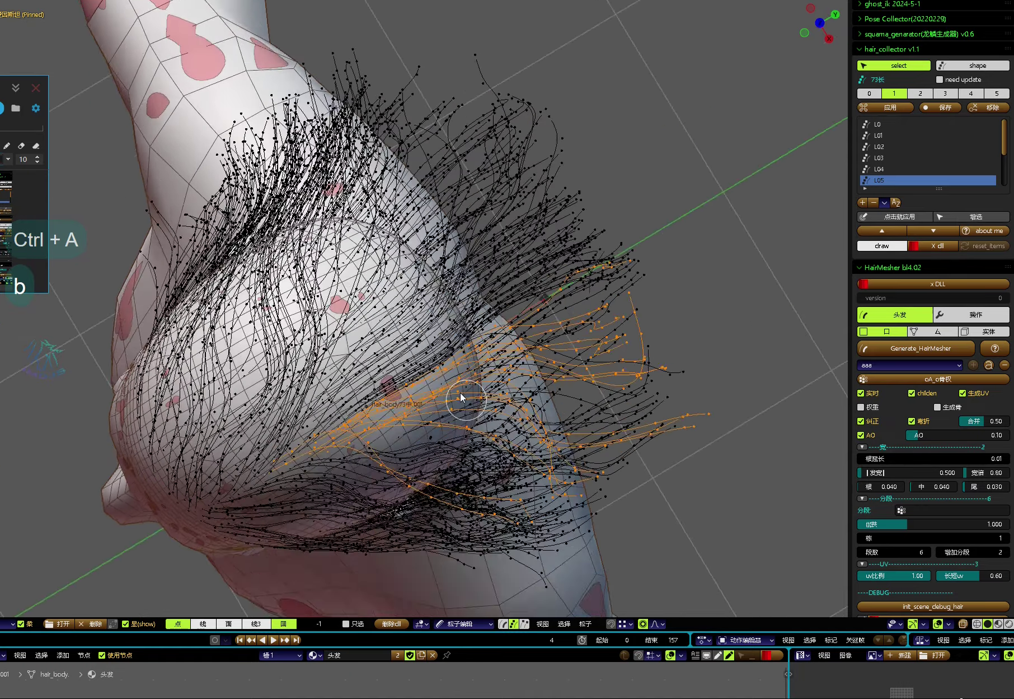
pyautogui.hotkey('ctrl', 'a')
pyautogui.press('b')
# Step: Comb the L05 strands backward from the crown into a loose wave
pyautogui.moveTo(461, 394); pyautogui.dragTo(394, 347, button='middle')
pyautogui.press('g')
pyautogui.click(394, 348)
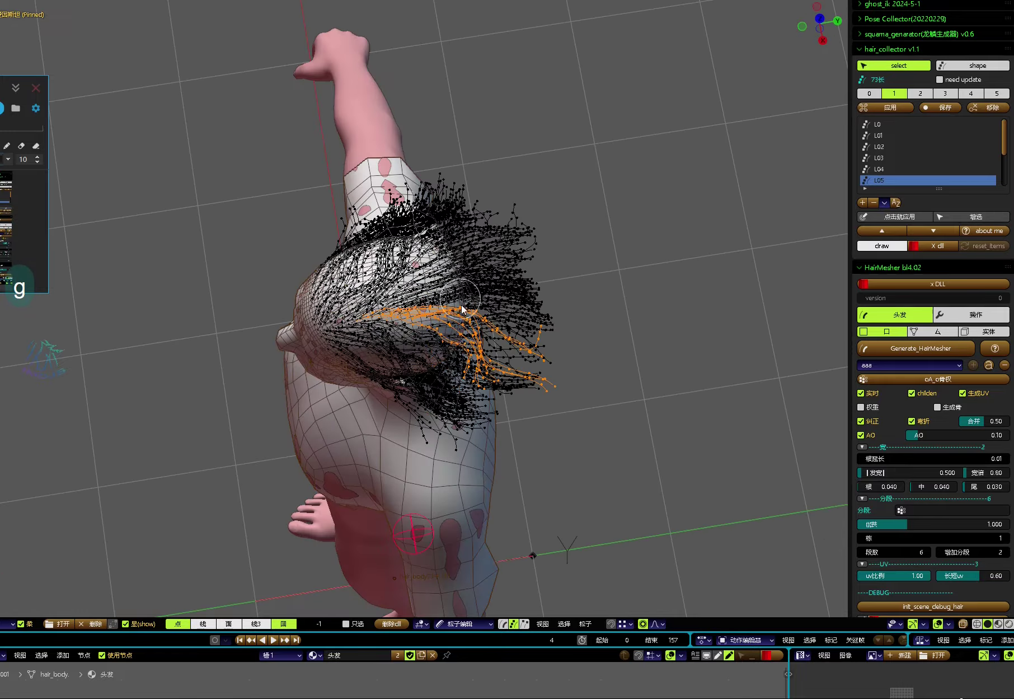
pyautogui.scroll(-3, 944, 168)
# Step: Hide the finished strands, circle-select hair roots on the back of the head and save them to the L06 entry
pyautogui.moveTo(527, 316); pyautogui.dragTo(805, 211, button='middle')
pyautogui.hotkey('alt', 'q')
pyautogui.click(896, 107)
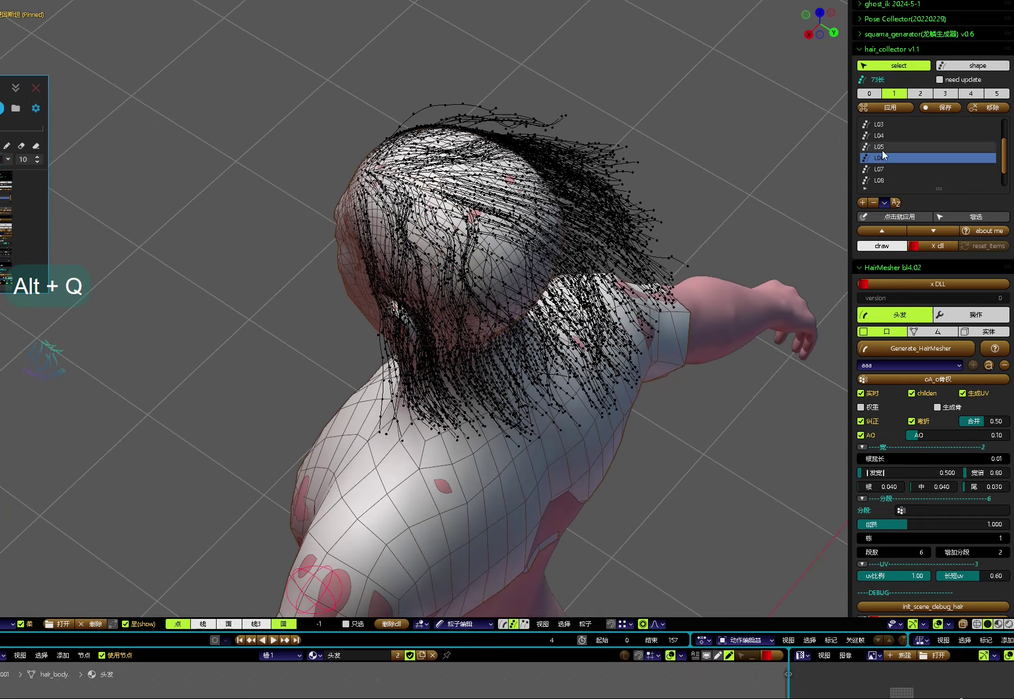
pyautogui.press('h')
pyautogui.press('c')
pyautogui.moveTo(498, 294)
pyautogui.mouseDown(button='middle')
pyautogui.moveTo(489, 267)
pyautogui.moveTo(520, 269)
pyautogui.moveTo(557, 315)
pyautogui.moveTo(496, 276)
pyautogui.mouseUp(button='middle')
pyautogui.click(938, 108)
# Step: Narrow the L06 group by box-selecting the unwanted hair on the back of the head and apply the entry
pyautogui.press('g')
pyautogui.hotkey('ctrl', 'a')
pyautogui.press('b')
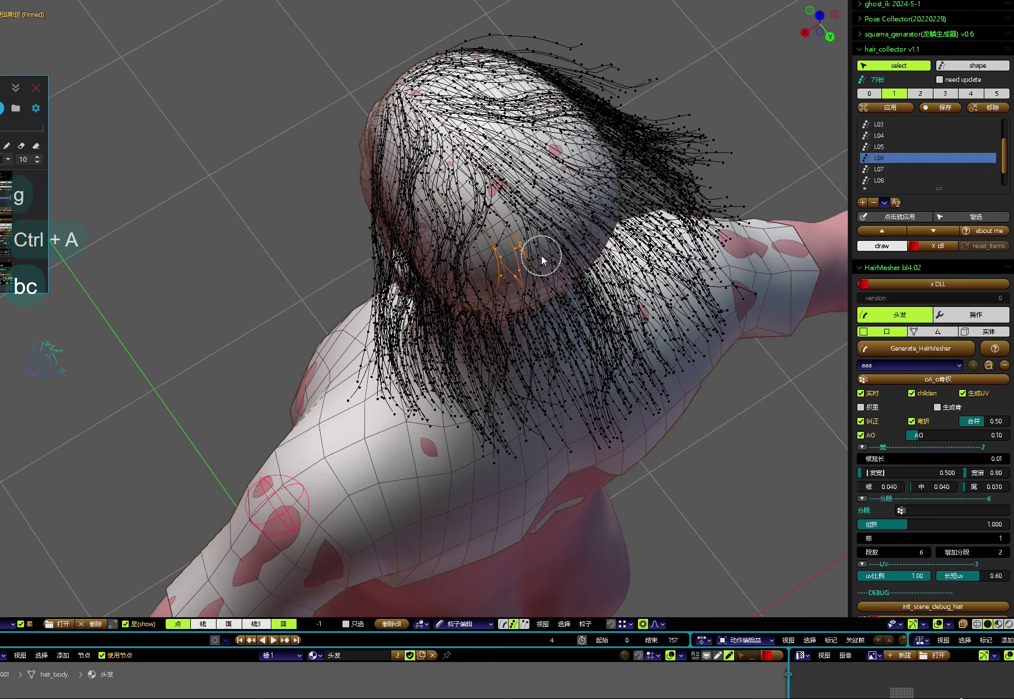
pyautogui.click(900, 108)
# Step: Comb the L06 strands, refresh the hair in object mode and review its overall shape
pyautogui.press('g')
pyautogui.moveTo(464, 283); pyautogui.dragTo(315, 347, button='middle')
pyautogui.scroll(3, 507, 308)
pyautogui.hotkey('ctrl', 'r')
pyautogui.scroll(5, 442, 394)
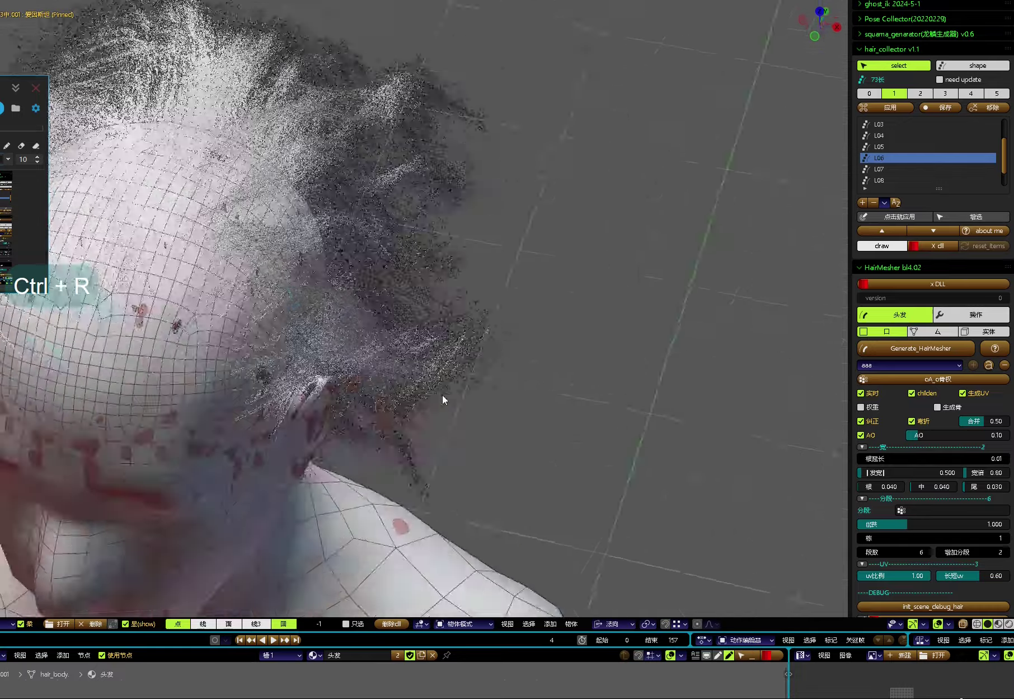
pyautogui.scroll(-5, 442, 394)
pyautogui.moveTo(442, 394); pyautogui.dragTo(481, 342, button='middle')
# Step: Bring up the Einstein reference photos and compare the left profile photo with the hair
pyautogui.hotkey('alt', 'Tab')
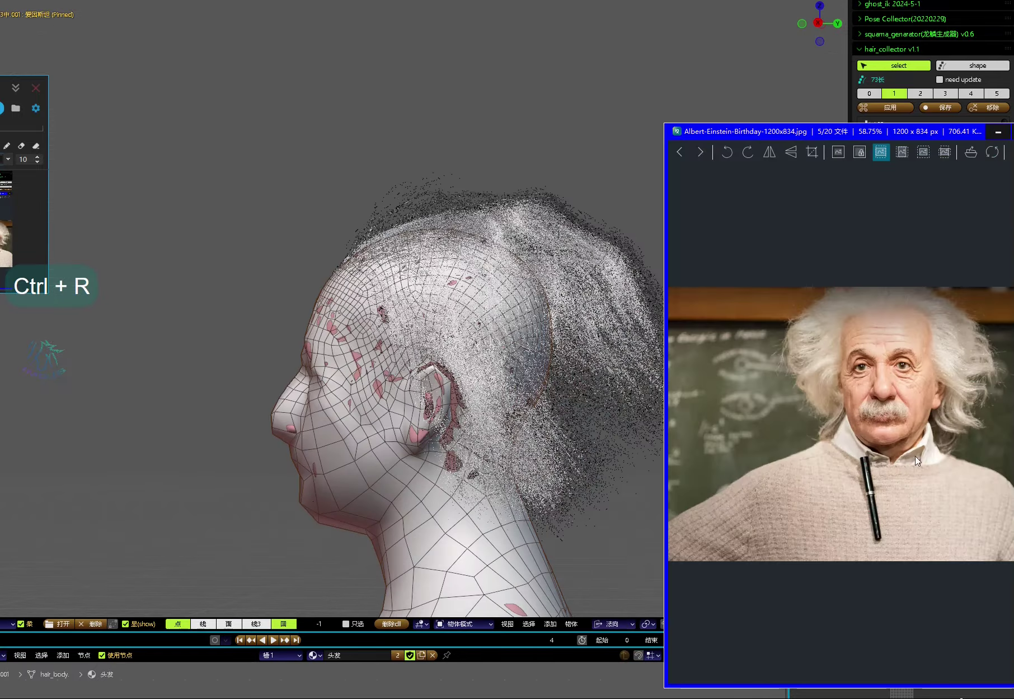
pyautogui.press('Right')
pyautogui.press('Right')
pyautogui.press('Right')
pyautogui.click(437, 301)
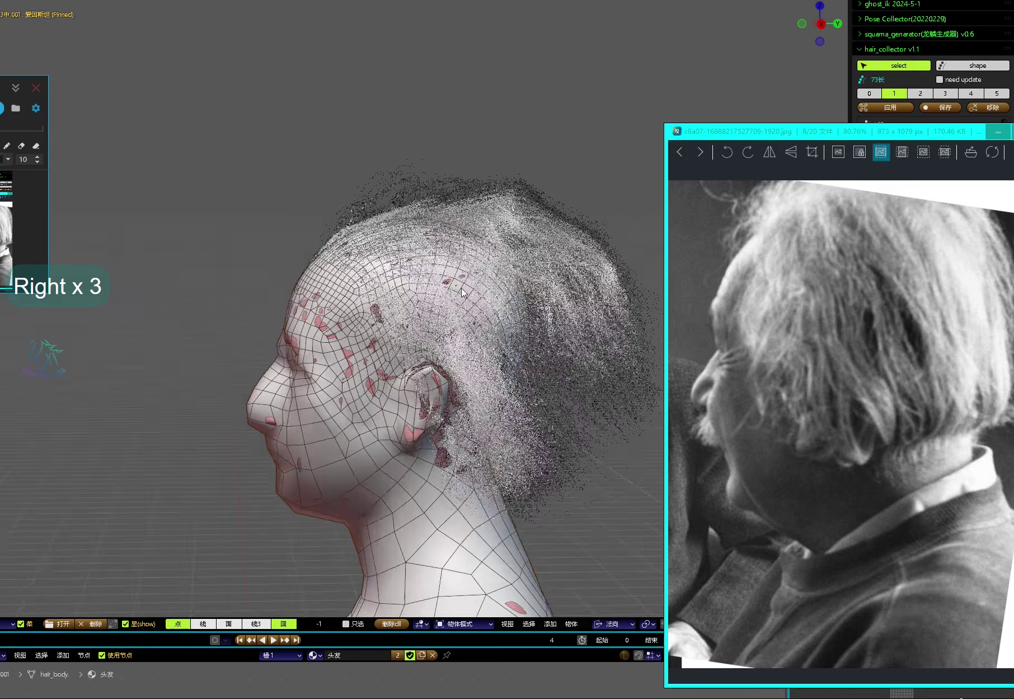
# Step: Return to particle editing and comb the outer silhouette at the back of the head to match the profile photo
pyautogui.hotkey('alt', 'q')
pyautogui.hotkey('ctrl', 'a')
pyautogui.press('g')
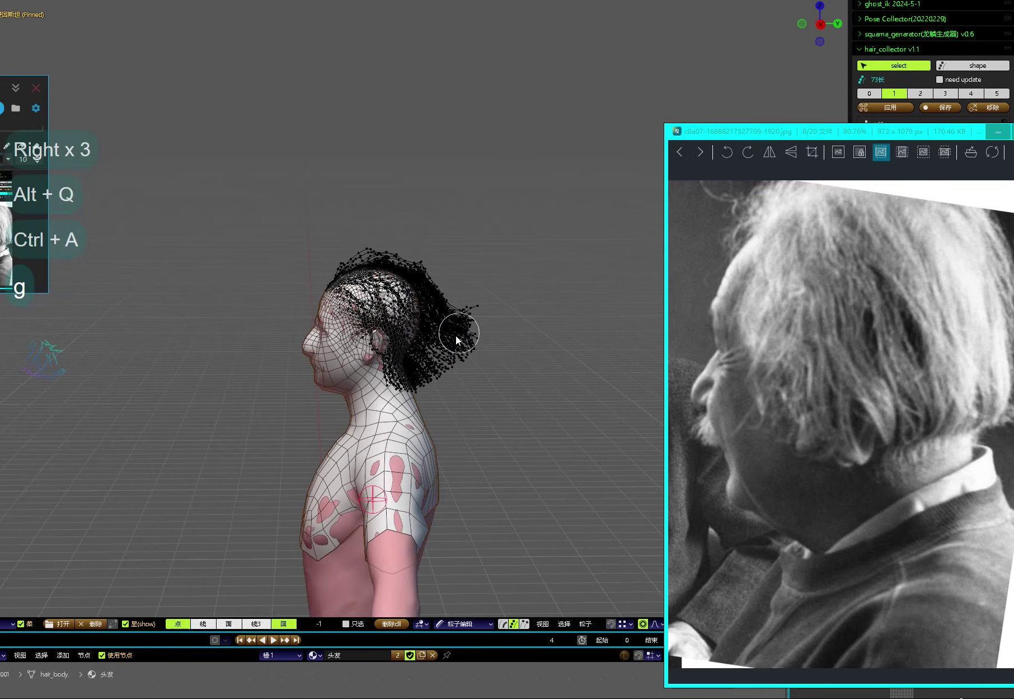
pyautogui.press('t')
pyautogui.press('shift')
pyautogui.press('g')
pyautogui.moveTo(477, 314); pyautogui.dragTo(459, 295, button='middle')
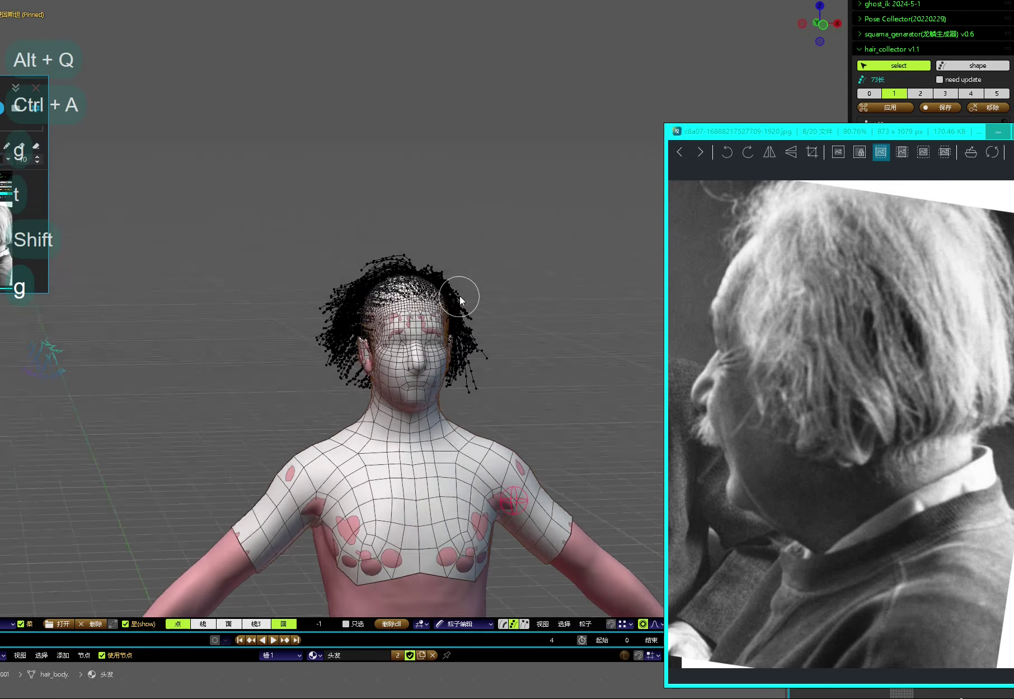
# Step: Switch the collector to group 0, pick the R0 entry and circle-select hair roots above the forehead
pyautogui.scroll(4, 429, 372)
pyautogui.moveTo(550, 440); pyautogui.dragTo(310, 401, button='middle')
pyautogui.scroll(2, 310, 401)
pyautogui.click(869, 93)
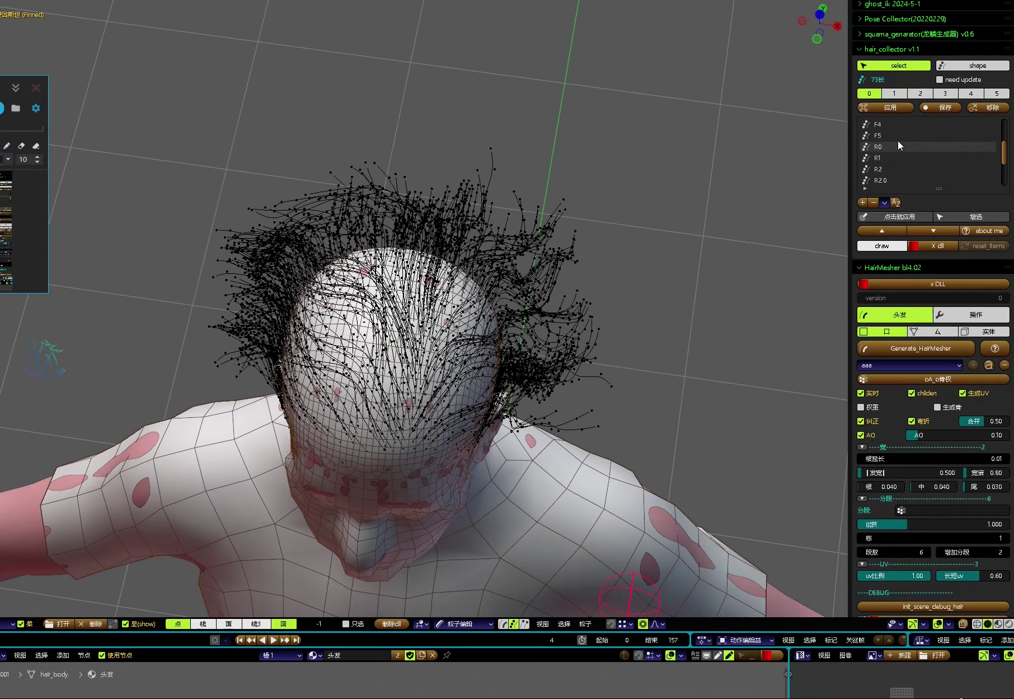
pyautogui.click(879, 147)
pyautogui.press('c')
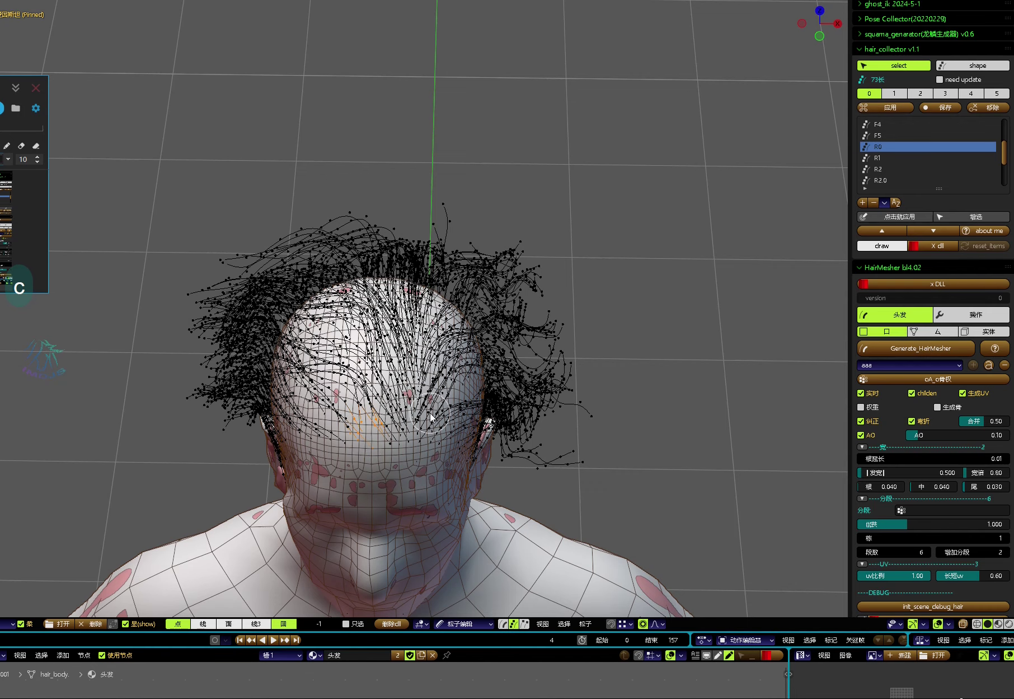
# Step: Comb the R0 strands back from the forehead toward the right ear
pyautogui.press('g')
pyautogui.moveTo(331, 414); pyautogui.dragTo(309, 431, button='middle')
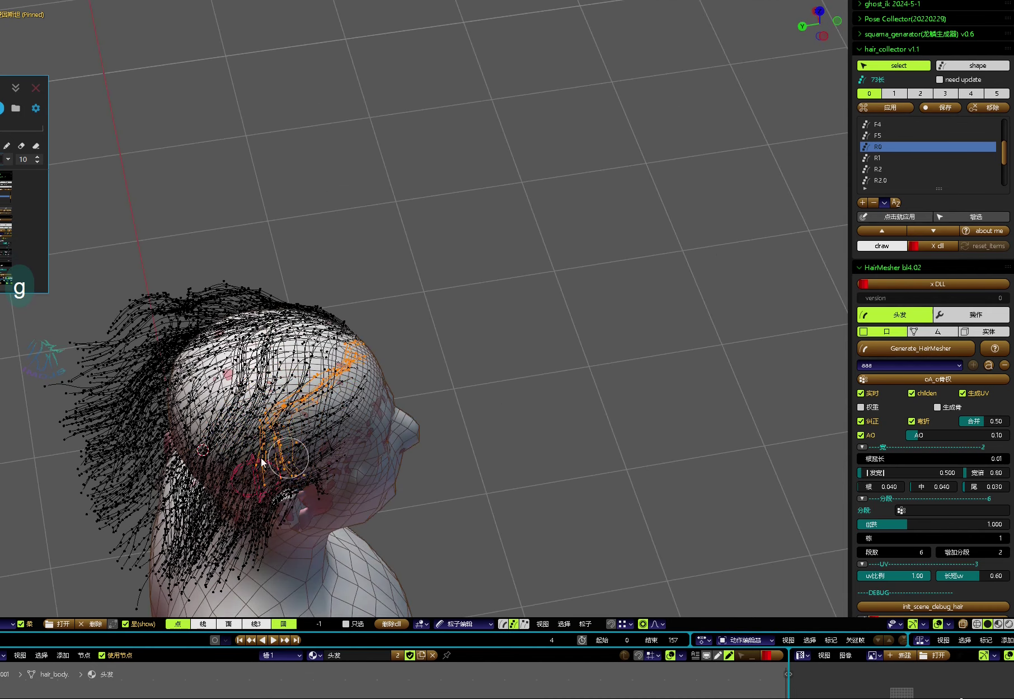
pyautogui.moveTo(279, 472); pyautogui.dragTo(370, 425, button='middle')
# Step: Hide the R0 strands, circle-select the neighbouring roots on the right side and save them to the R1 entry
pyautogui.press('h')
pyautogui.press('c')
pyautogui.click(918, 158)
pyautogui.click(946, 108)
# Step: Box-select the extra forehead strands to drop from the R1 entry, reload R1 and comb its strands back above the right ear
pyautogui.hotkey('ctrl', 'a')
pyautogui.press('b')
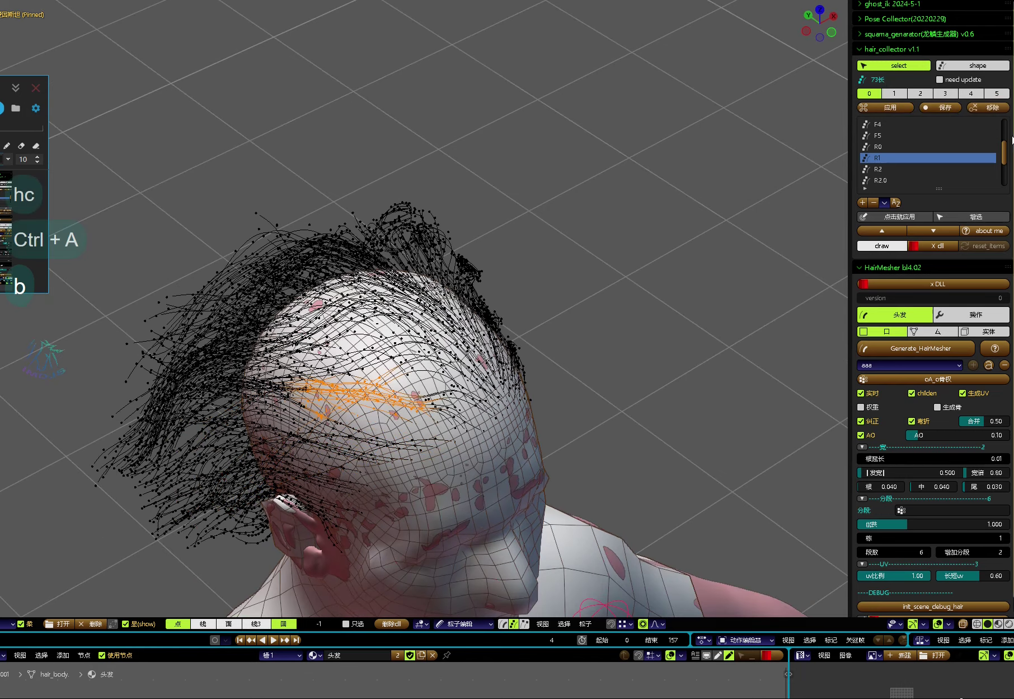
pyautogui.click(892, 107)
pyautogui.press('g')
pyautogui.press('c')
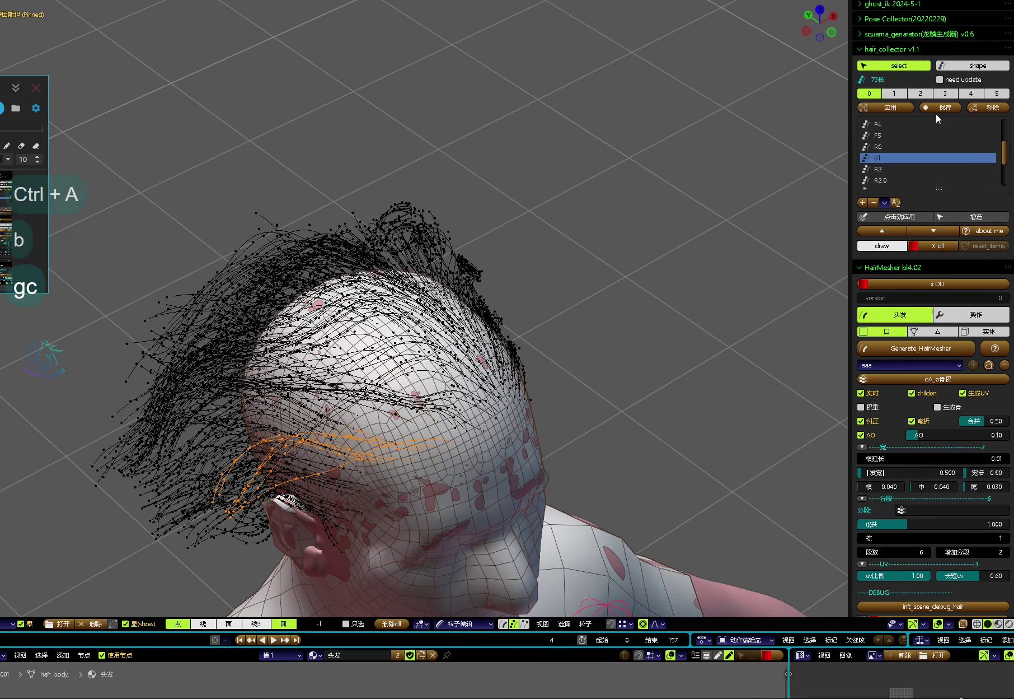
pyautogui.moveTo(336, 459)
pyautogui.mouseDown(button='middle')
pyautogui.moveTo(352, 387)
pyautogui.moveTo(363, 389)
pyautogui.mouseUp(button='middle')
pyautogui.press('g')
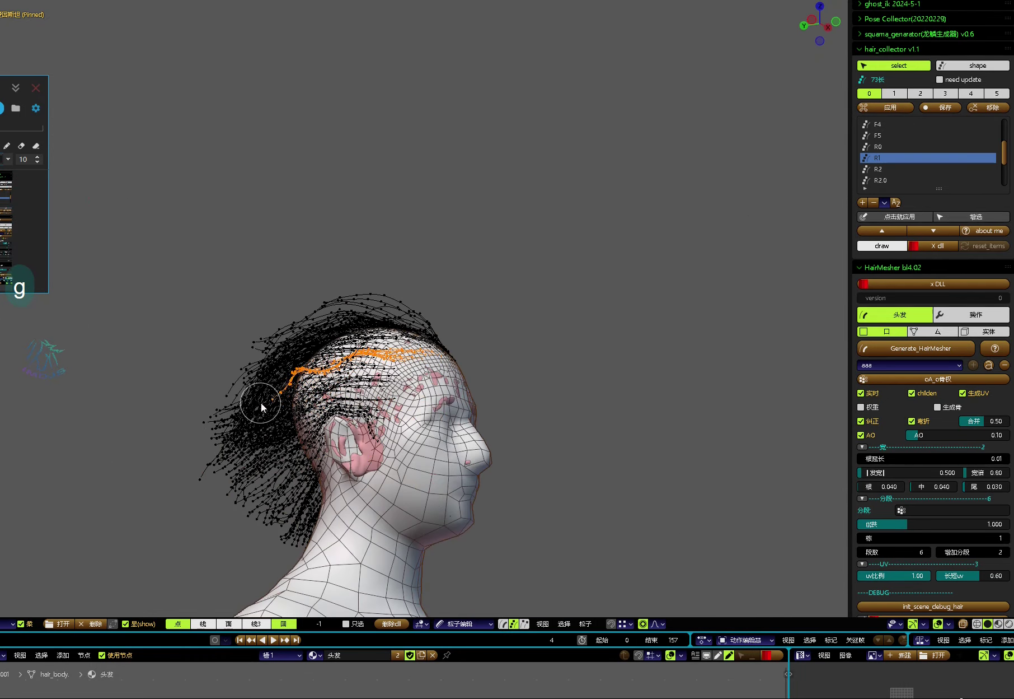
# Step: Hide the R1 strands, circle-select the next roots on the right side for the R2 entry and comb them back
pyautogui.moveTo(261, 402)
pyautogui.mouseDown(button='middle')
pyautogui.moveTo(328, 372)
pyautogui.moveTo(285, 383)
pyautogui.moveTo(415, 418)
pyautogui.moveTo(337, 379)
pyautogui.moveTo(343, 446)
pyautogui.mouseUp(button='middle')
pyautogui.press('h')
pyautogui.press('c')
pyautogui.rightClick(400, 411)
pyautogui.click(896, 169)
pyautogui.click(886, 107)
pyautogui.press('g')
pyautogui.moveTo(316, 490); pyautogui.dragTo(435, 420, button='middle')
# Step: Circle-select the sideburn roots in front of the right ear for the R2.0 entry and comb them over and behind the ear
pyautogui.press('h')
pyautogui.press('c')
pyautogui.moveTo(435, 420); pyautogui.dragTo(445, 497)
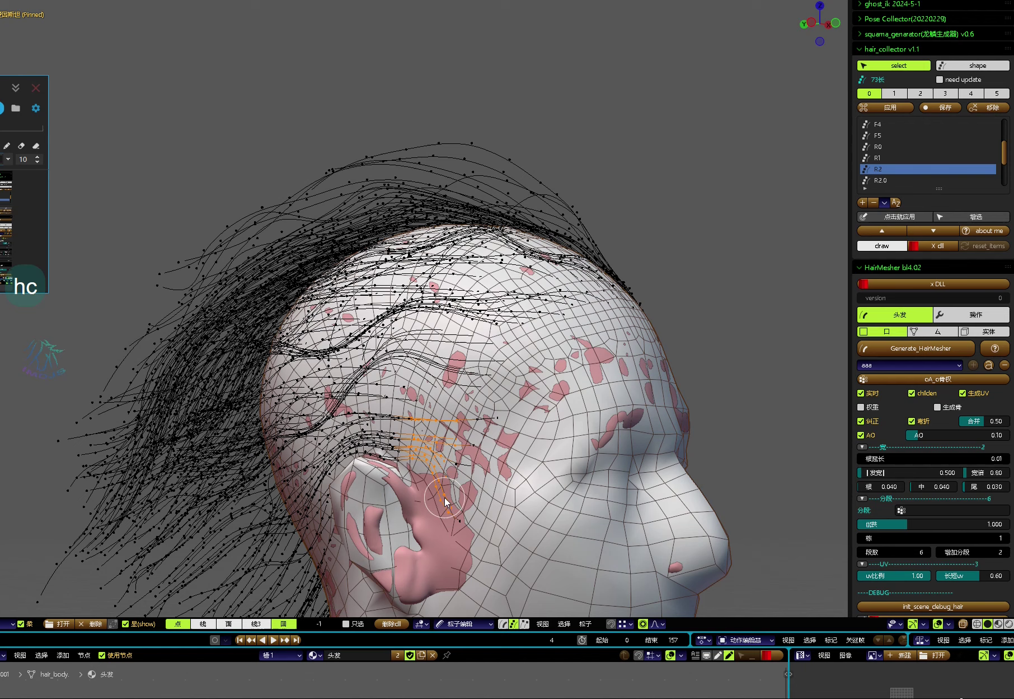
pyautogui.moveTo(939, 189); pyautogui.dragTo(939, 212)
pyautogui.click(880, 180)
pyautogui.scroll(-3, 420, 375)
pyautogui.press('g')
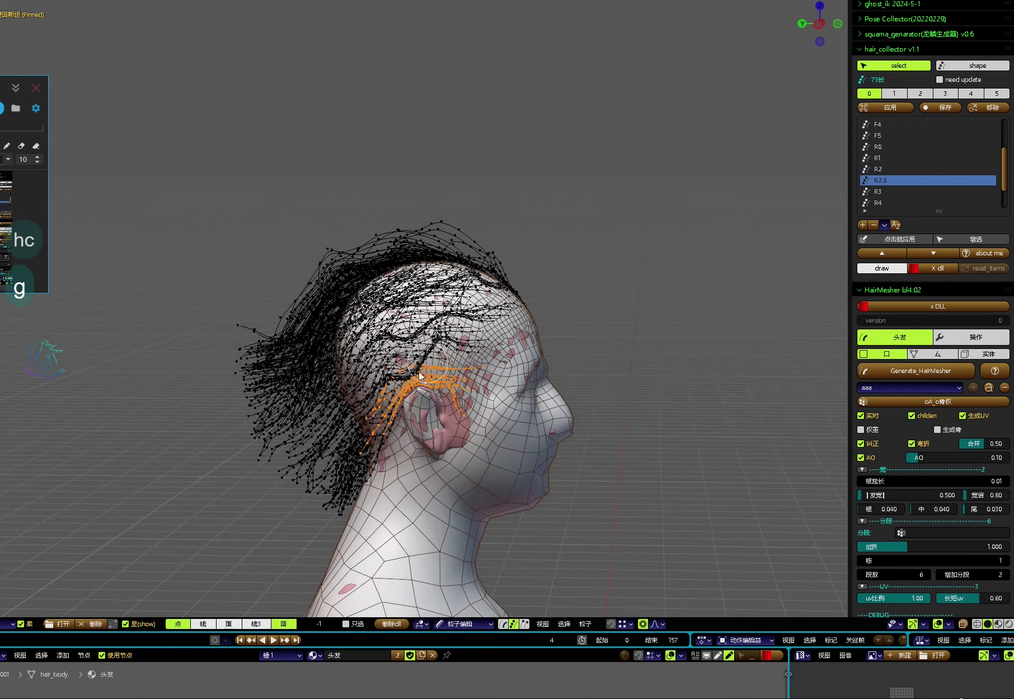
pyautogui.moveTo(393, 388); pyautogui.dragTo(410, 434)
# Step: Circle-select the hair roots above the right temple and save them to the R3 entry
pyautogui.moveTo(363, 405); pyautogui.dragTo(403, 410, button='middle')
pyautogui.press('c')
pyautogui.press('c')
pyautogui.press('c')
pyautogui.press('f')
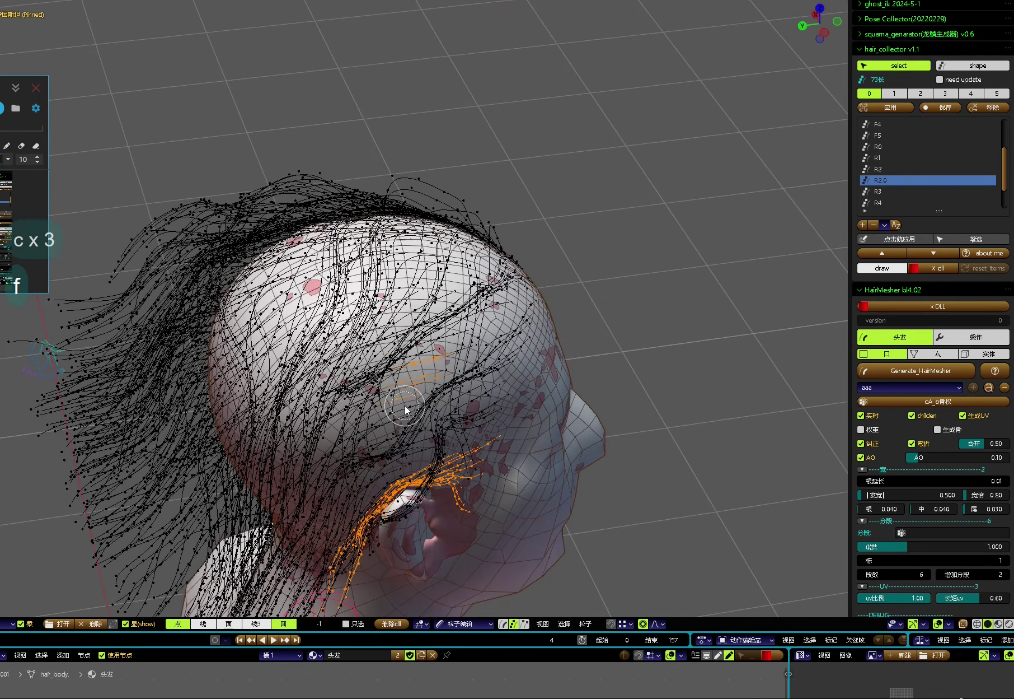
pyautogui.click(949, 109)
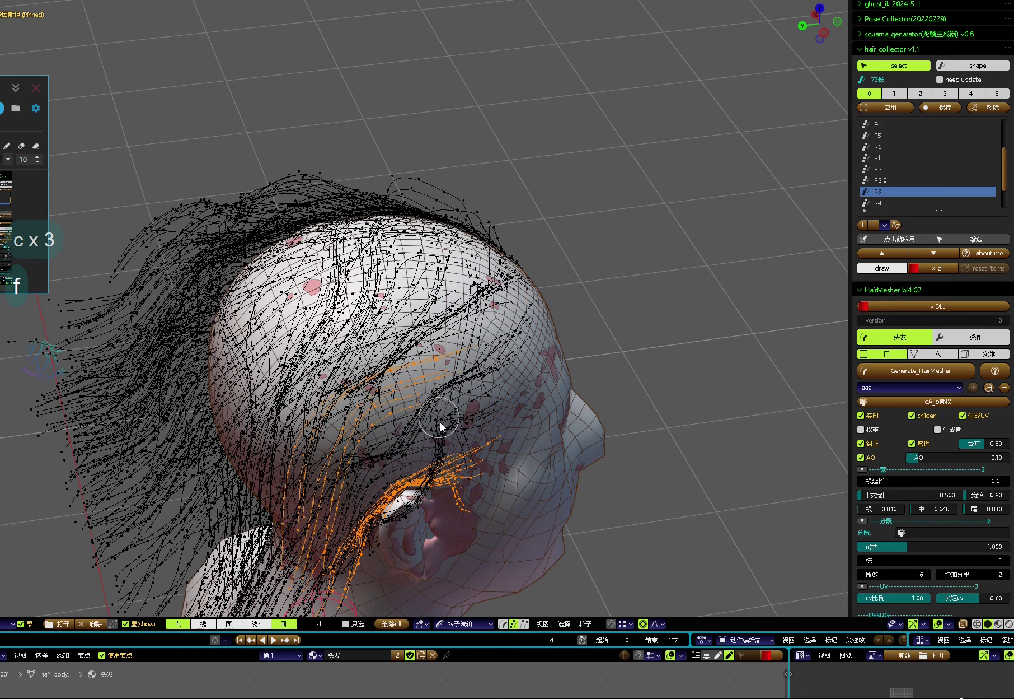
# Step: Remove the strands around the ear from the R3 entry, reload it and comb its strands toward the back of the head
pyautogui.press('g')
pyautogui.moveTo(442, 425); pyautogui.dragTo(390, 297, button='middle')
pyautogui.hotkey('ctrl', 'a')
pyautogui.press('b')
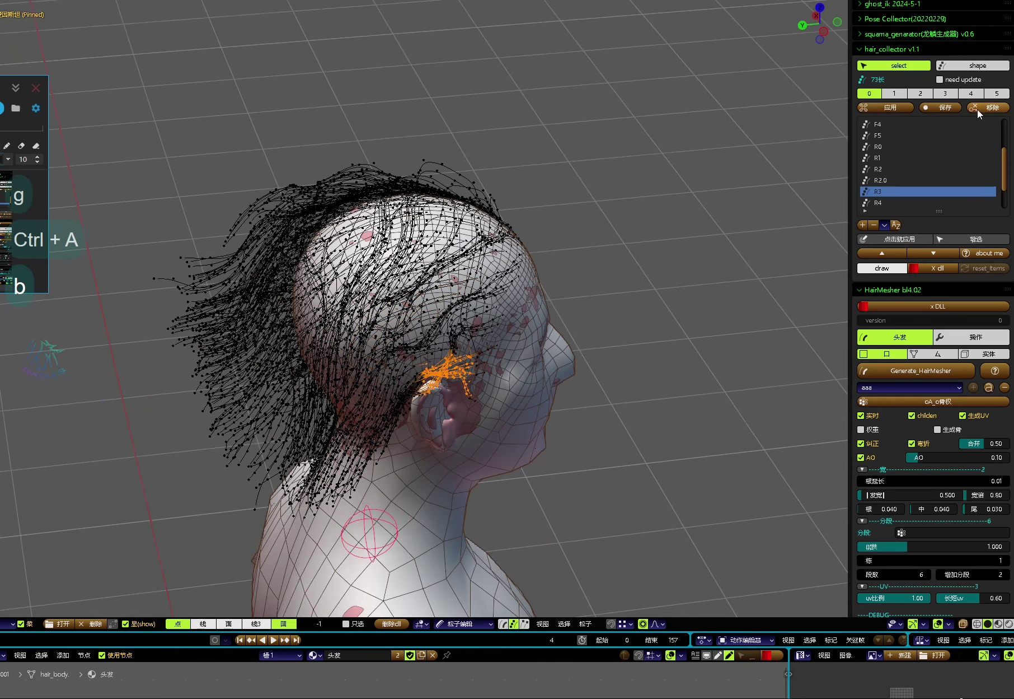
pyautogui.click(902, 108)
pyautogui.press('g')
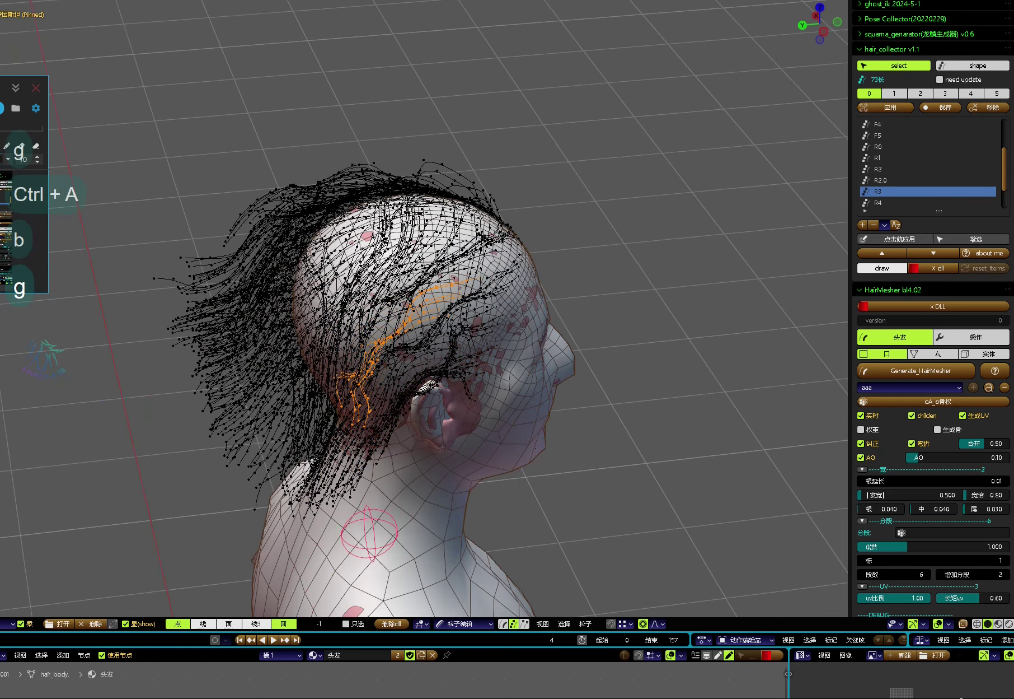
pyautogui.moveTo(341, 410); pyautogui.dragTo(322, 301, button='middle')
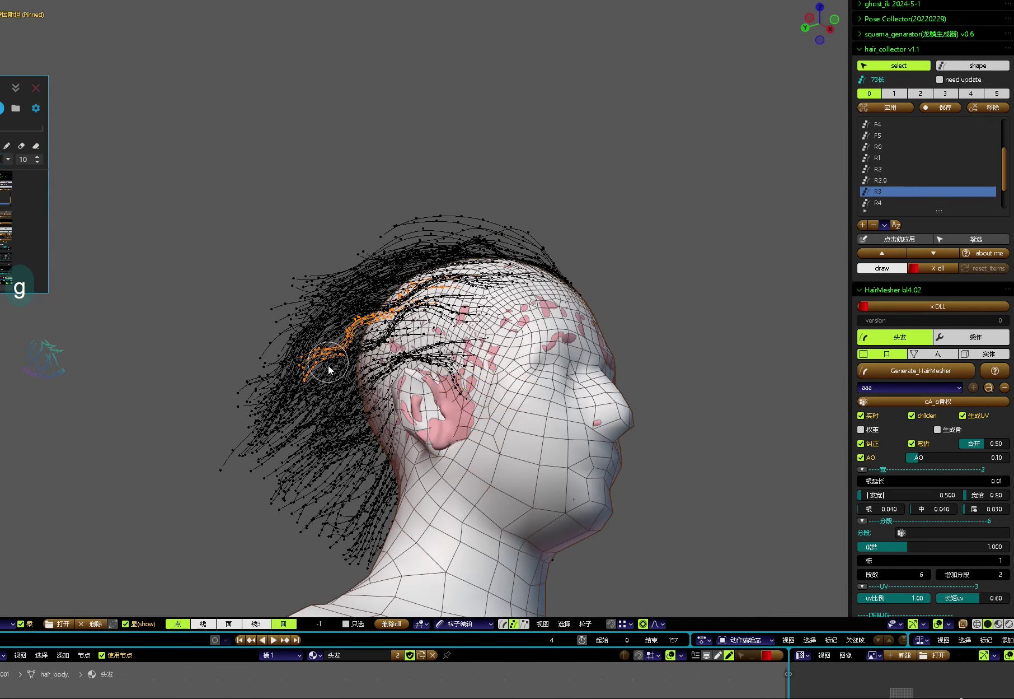
# Step: Reveal all strands, circle-select roots above the forehead and save them to the R4 entry
pyautogui.moveTo(423, 372)
pyautogui.mouseDown(button='middle')
pyautogui.moveTo(392, 407)
pyautogui.moveTo(426, 392)
pyautogui.moveTo(464, 340)
pyautogui.moveTo(421, 385)
pyautogui.moveTo(442, 381)
pyautogui.mouseUp(button='middle')
pyautogui.scroll(3, 455, 335)
pyautogui.hotkey('ctrl', 'a')
pyautogui.press('c')
pyautogui.click(442, 381)
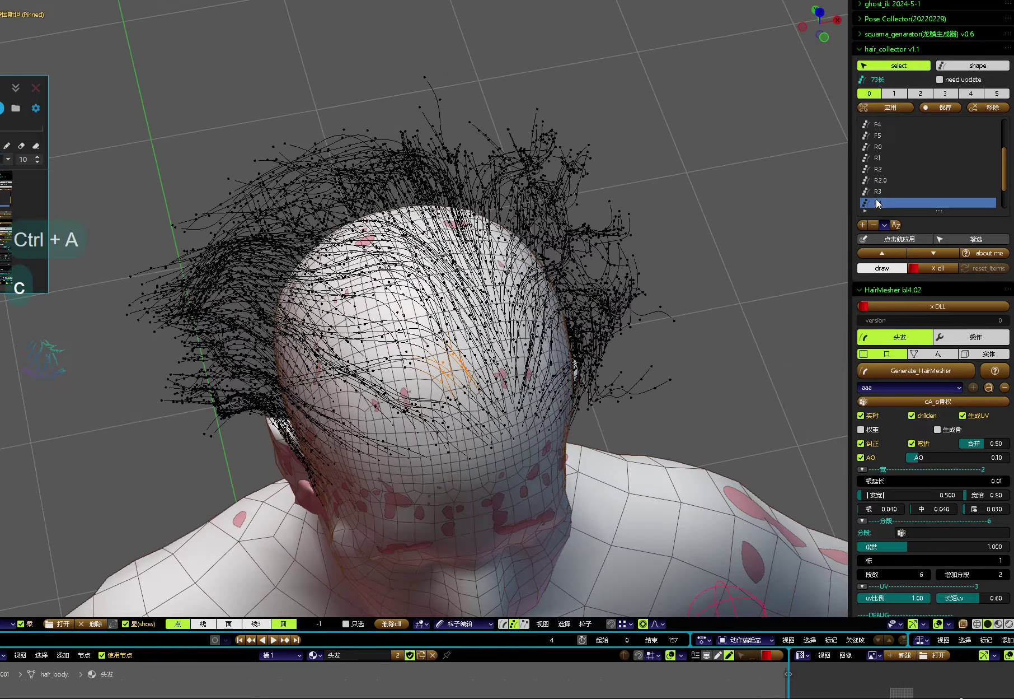
pyautogui.click(946, 106)
# Step: Clean the unwanted strands out of the R4 entry, reload it and comb its strands back over the crown
pyautogui.moveTo(431, 481); pyautogui.dragTo(447, 400, button='middle')
pyautogui.press('g')
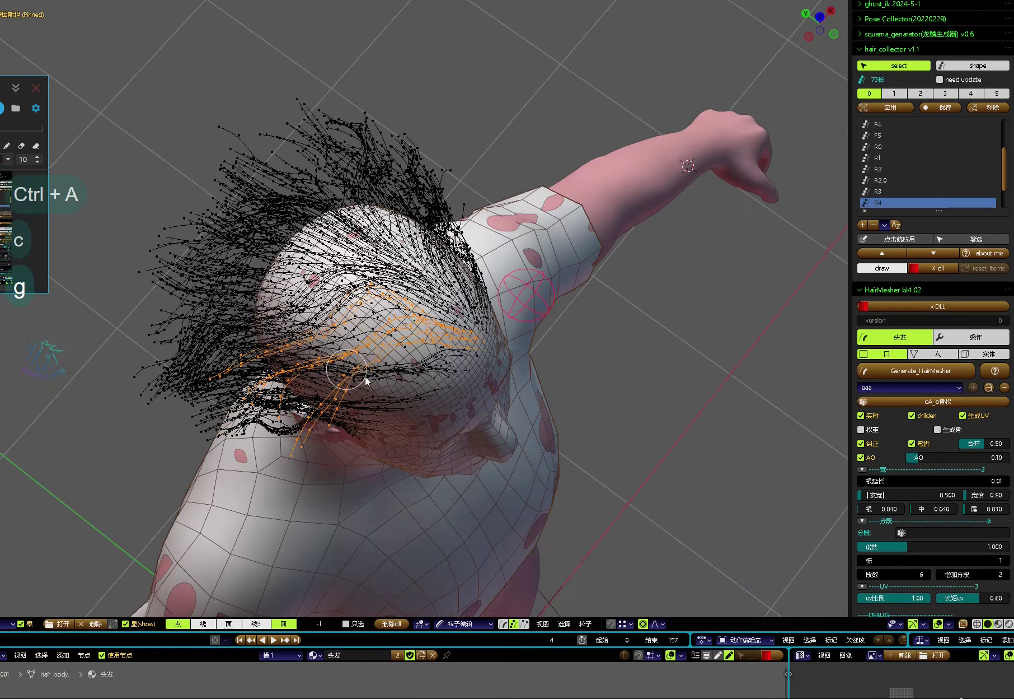
pyautogui.moveTo(371, 401); pyautogui.dragTo(414, 314, button='middle')
pyautogui.hotkey('ctrl', 'a')
pyautogui.press('b')
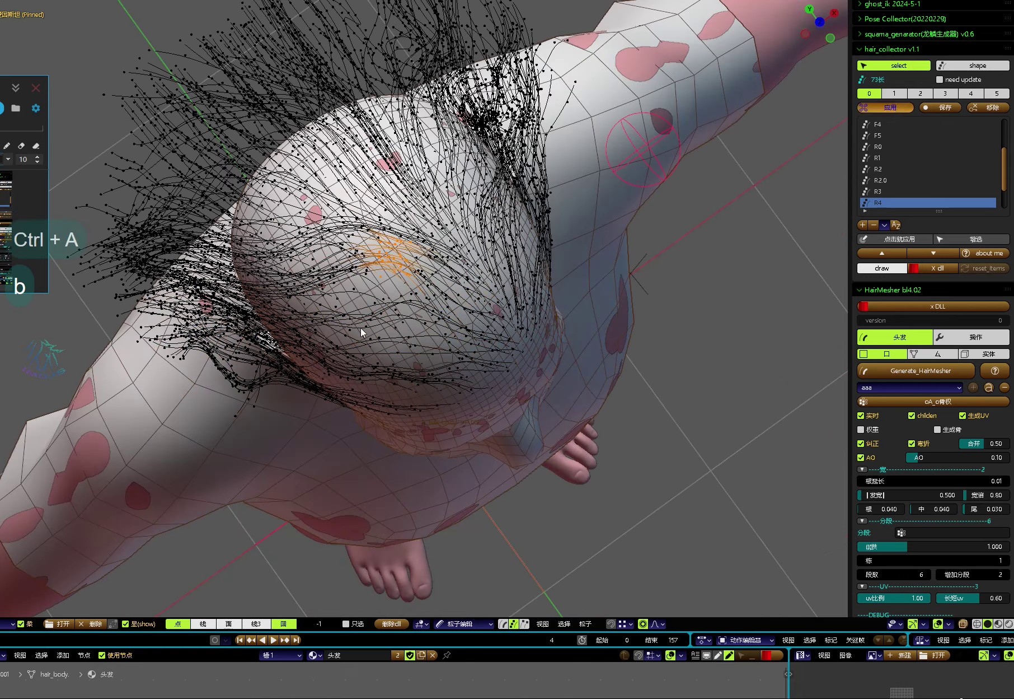
pyautogui.scroll(-2, 361, 333)
pyautogui.moveTo(407, 350); pyautogui.dragTo(331, 375)
pyautogui.moveTo(448, 314); pyautogui.dragTo(317, 241, button='middle')
# Step: Switch to WeChat, open the unread medical-video chat, reply "等一下,我发你", send the copied animation sample link and return to Blender
pyautogui.hotkey('ctrl', 'alt', 'w')
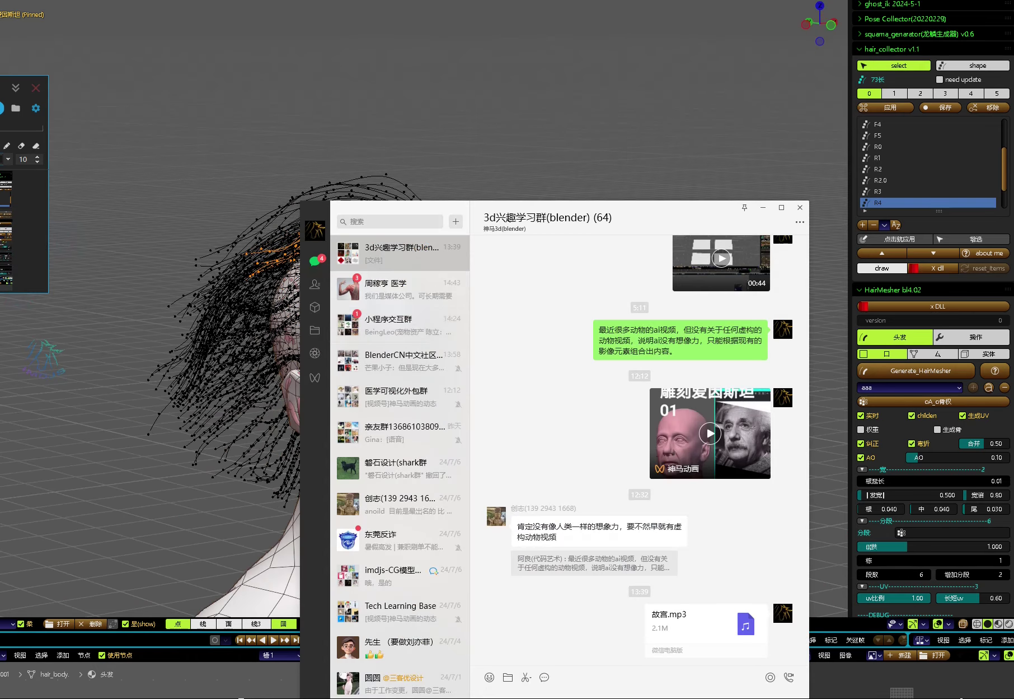
pyautogui.click(400, 288)
pyautogui.click(763, 209)
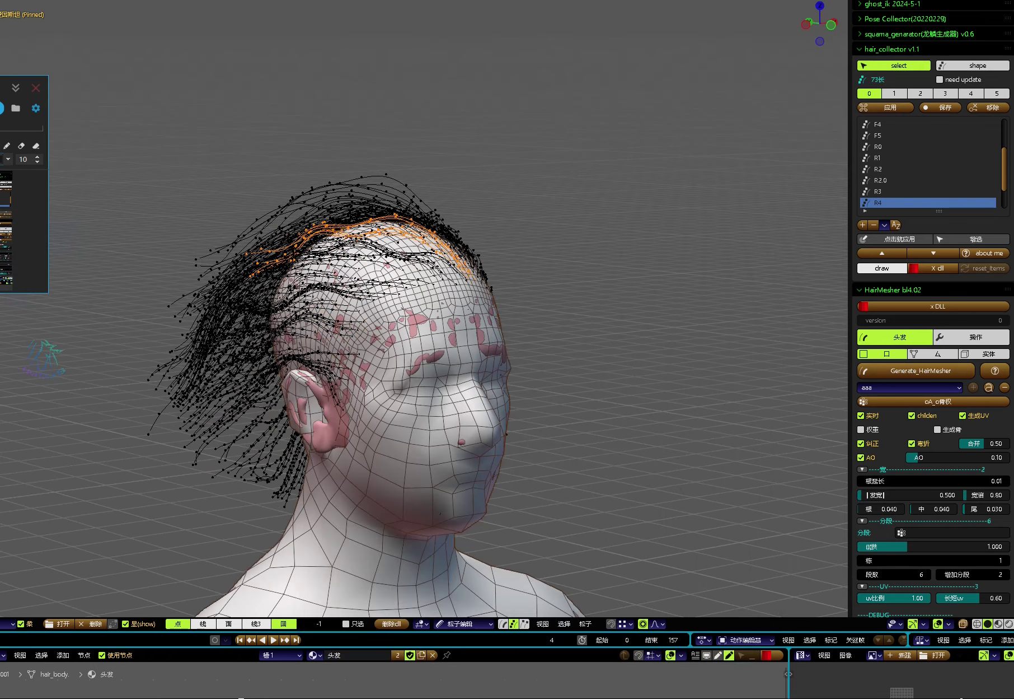
pyautogui.hotkey('ctrl', 'alt', 'w')
pyautogui.moveTo(621, 211); pyautogui.dragTo(602, 132)
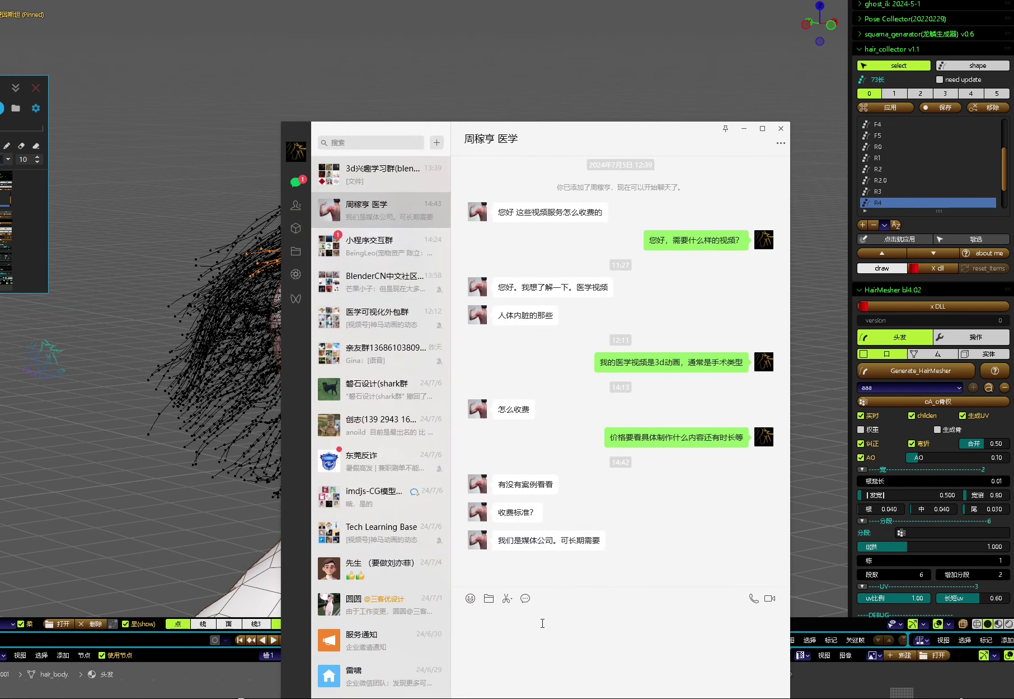
pyautogui.write('等一下,我发你')
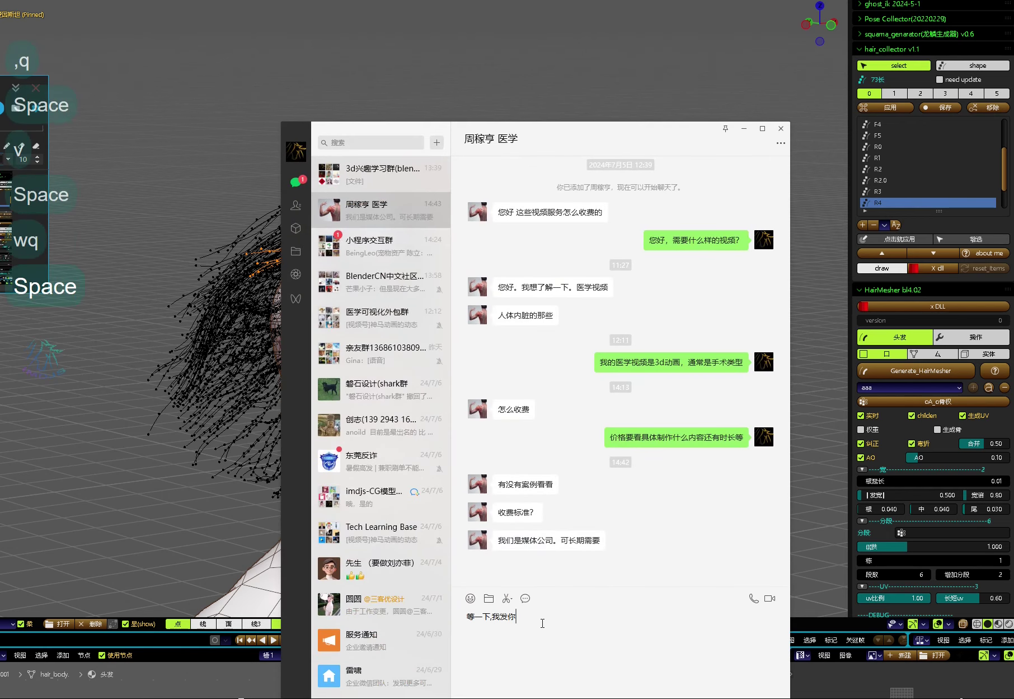
pyautogui.hotkey('ctrl', 'v')
pyautogui.press('Return')
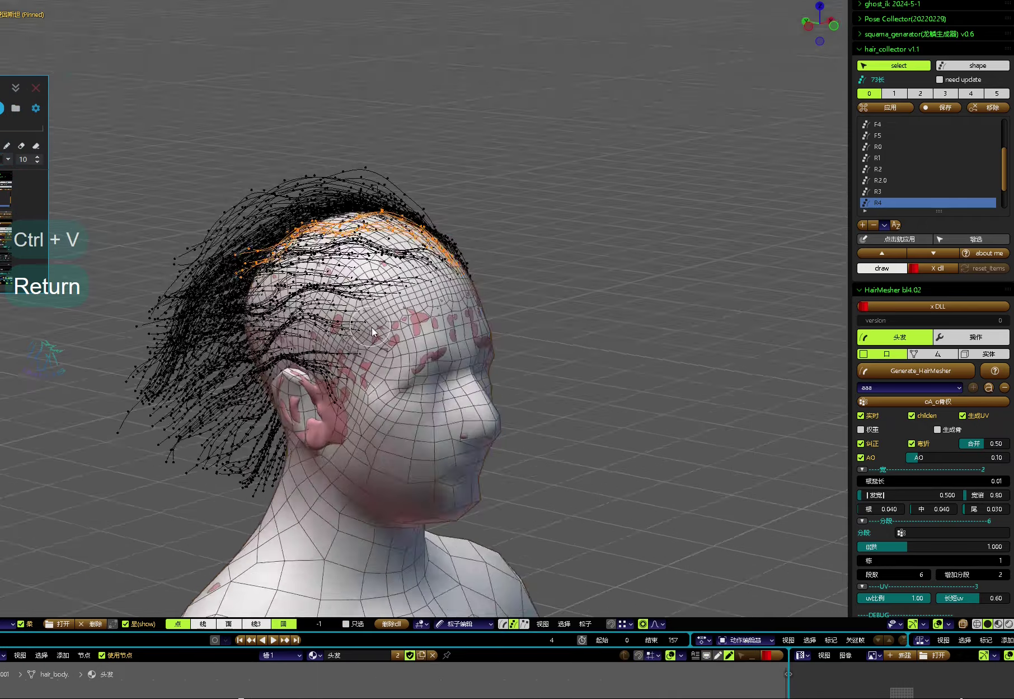
# Step: Hide the R4 strands, circle-select the neighbouring roots on top of the forehead and save them to the R5 entry
pyautogui.moveTo(371, 326); pyautogui.dragTo(410, 370, button='middle')
pyautogui.press('h')
pyautogui.hotkey('ctrl', 'shift')
pyautogui.hotkey('ctrl', 'h')
pyautogui.press('c')
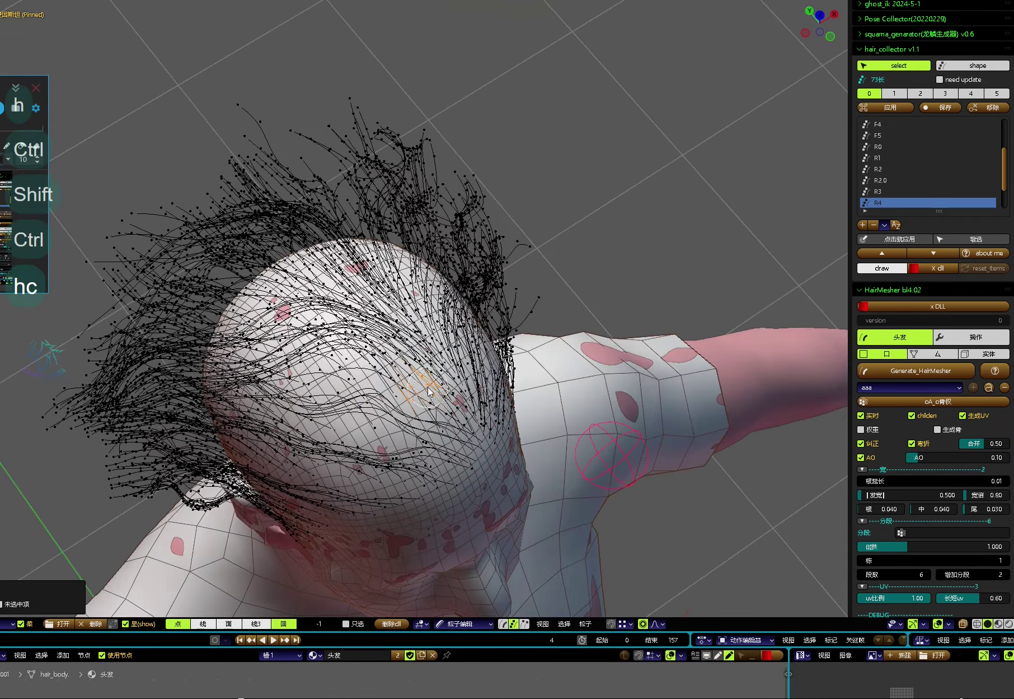
pyautogui.click(939, 108)
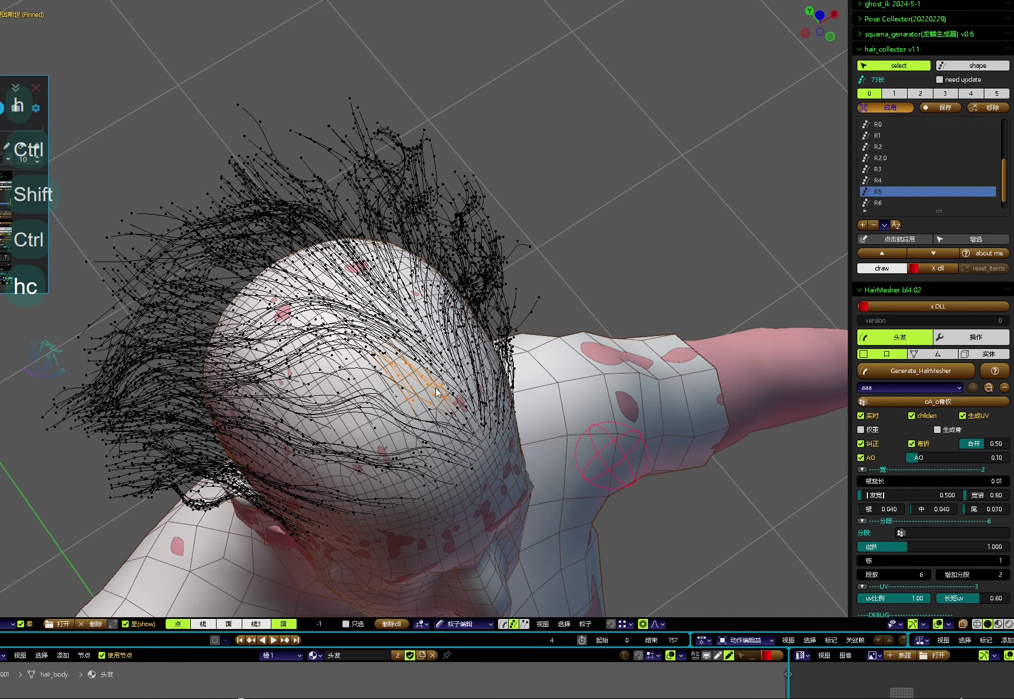
# Step: Comb the R5 strands from the forehead over the crown toward the back right of the head
pyautogui.scroll(-5, 437, 392)
pyautogui.press('g')
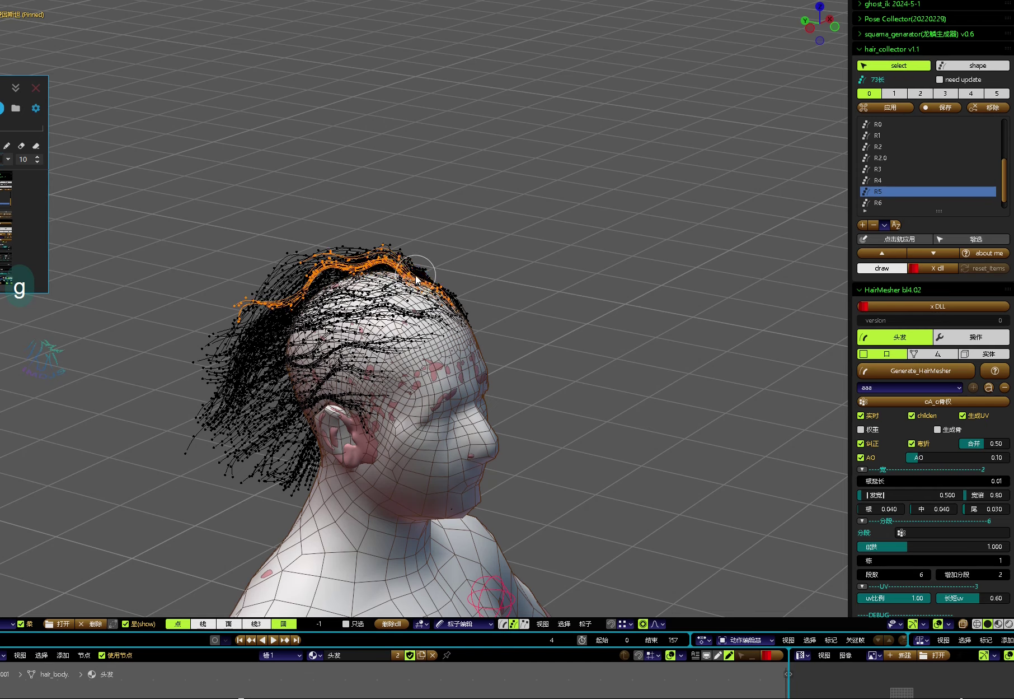
pyautogui.moveTo(446, 307); pyautogui.dragTo(392, 364, button='middle')
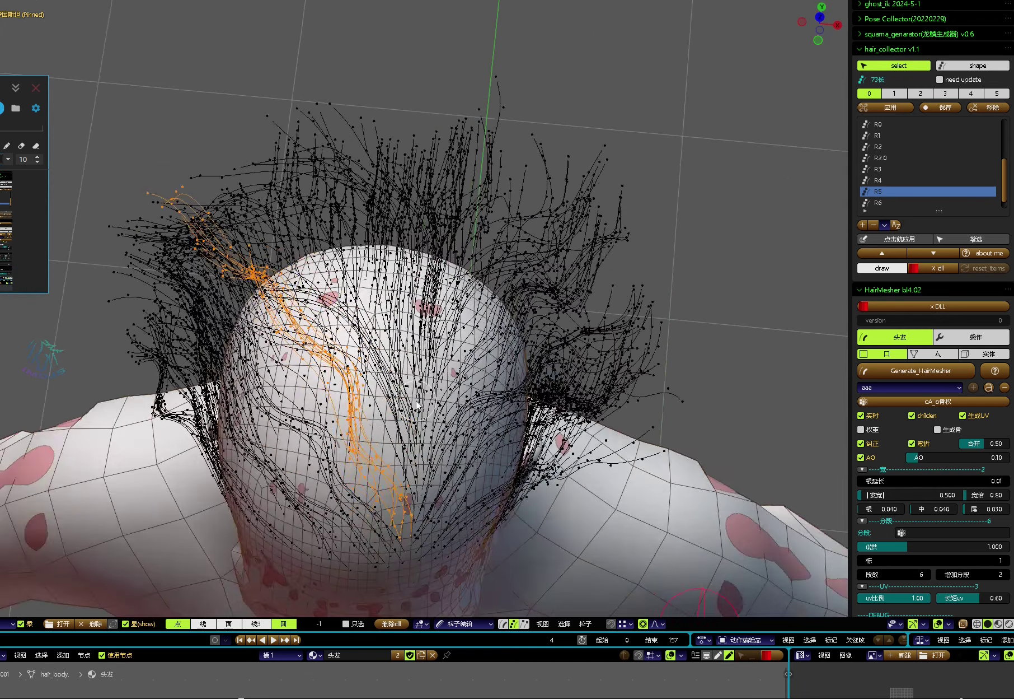
# Step: Circle-select the hair roots near the centre of the scalp and save them to the R6 entry
pyautogui.scroll(4, 374, 407)
pyautogui.hotkey('ctrl', 'a')
pyautogui.press('c')
pyautogui.click(878, 202)
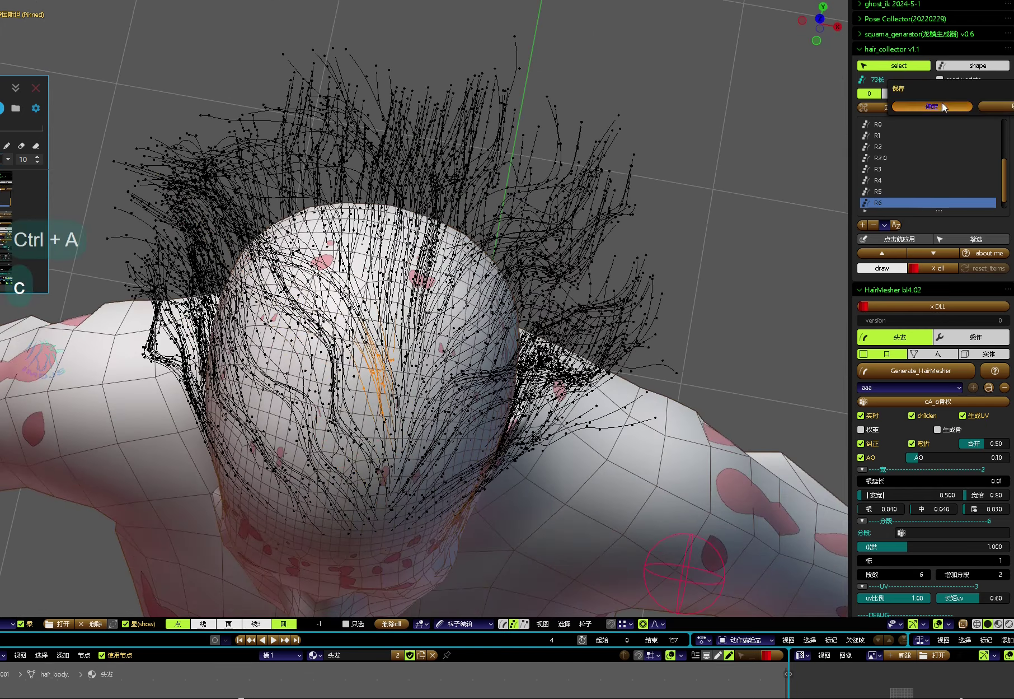
# Step: Comb the R6 strands up over the crown and out behind the head
pyautogui.scroll(-5, 388, 344)
pyautogui.press('g')
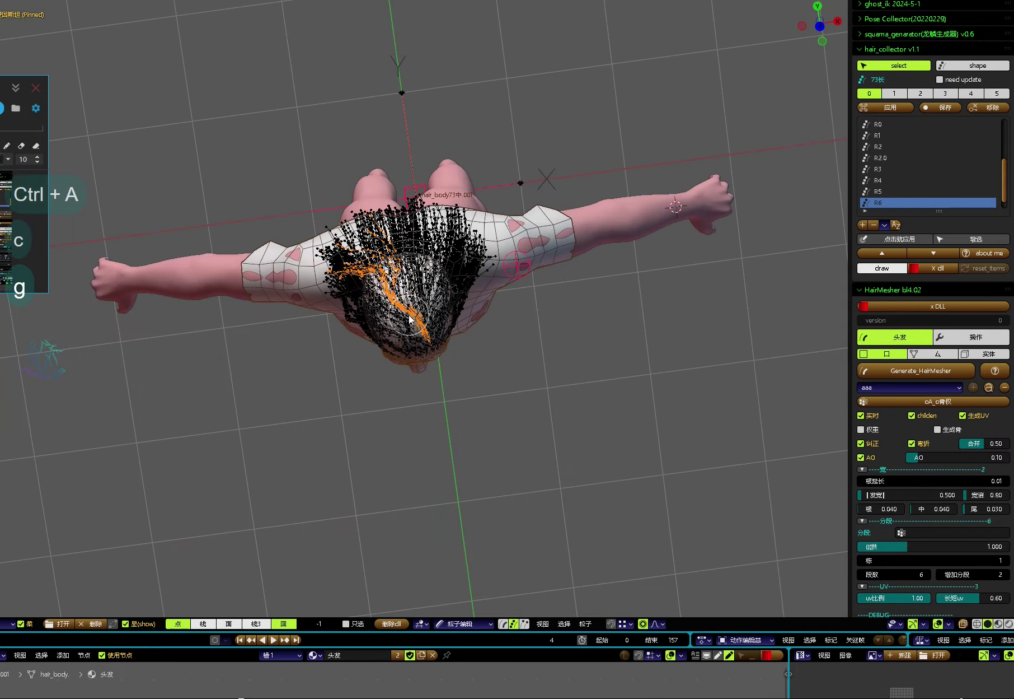
pyautogui.moveTo(339, 269); pyautogui.dragTo(352, 311, button='middle')
pyautogui.scroll(4, 364, 291)
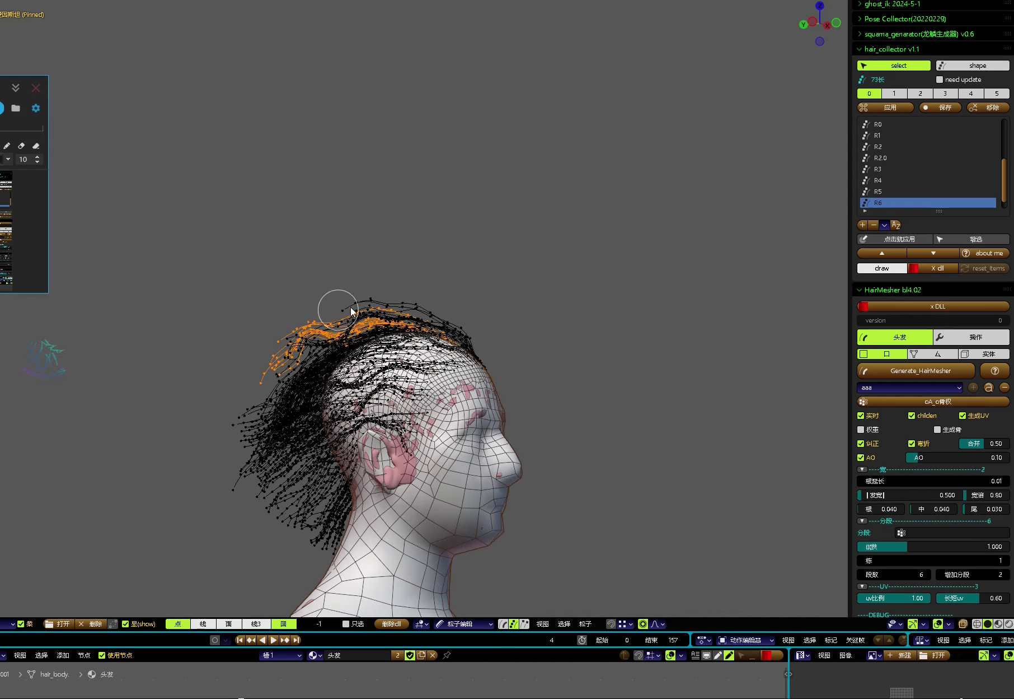
# Step: Hide the R6 strands, circle-select roots on the crown and save them to the R7 entry
pyautogui.moveTo(265, 376); pyautogui.dragTo(504, 392, button='middle')
pyautogui.press('h')
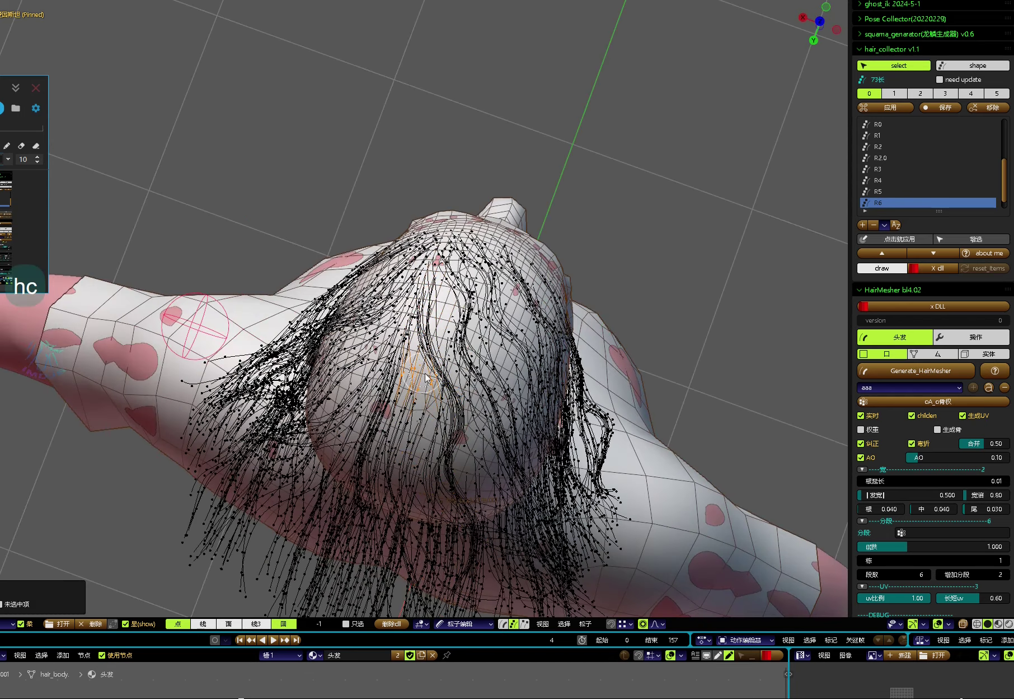
pyautogui.scroll(-1, 916, 191)
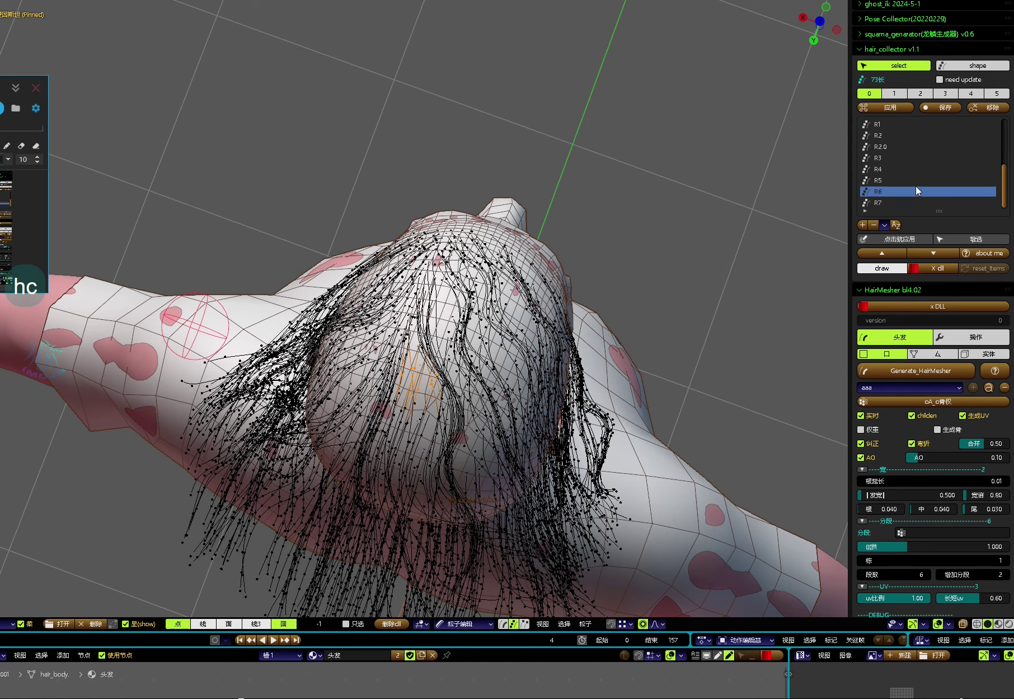
pyautogui.click(885, 109)
# Step: Comb the R7 strands backward to shape the upper silhouette at the back of the head
pyautogui.press('g')
pyautogui.moveTo(504, 392); pyautogui.dragTo(440, 311, button='middle')
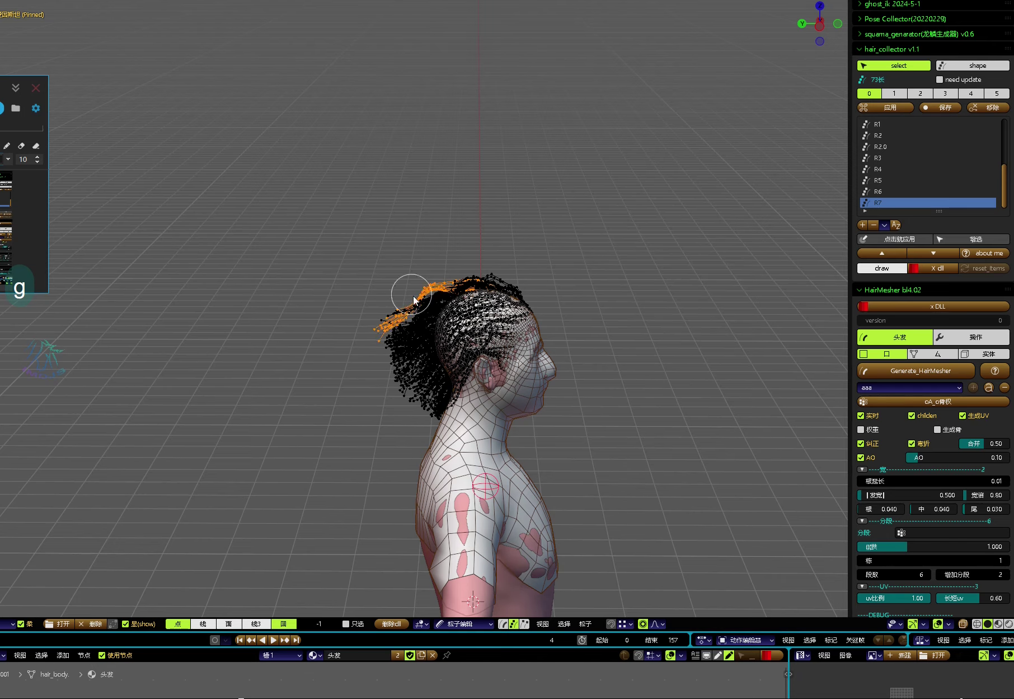
pyautogui.moveTo(379, 328); pyautogui.dragTo(471, 361, button='middle')
# Step: Switch the collector to group 2, circle-select nape roots behind the left ear for the B0 entry and comb them down
pyautogui.scroll(2, 472, 361)
pyautogui.click(919, 94)
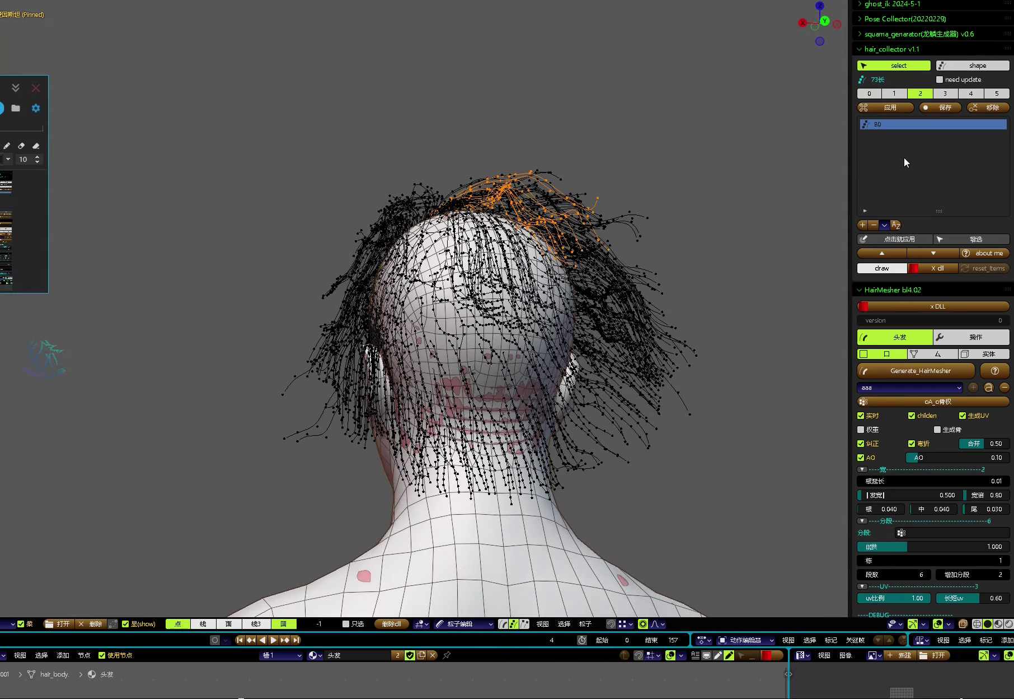
pyautogui.hotkey('ctrl', 'a')
pyautogui.press('c')
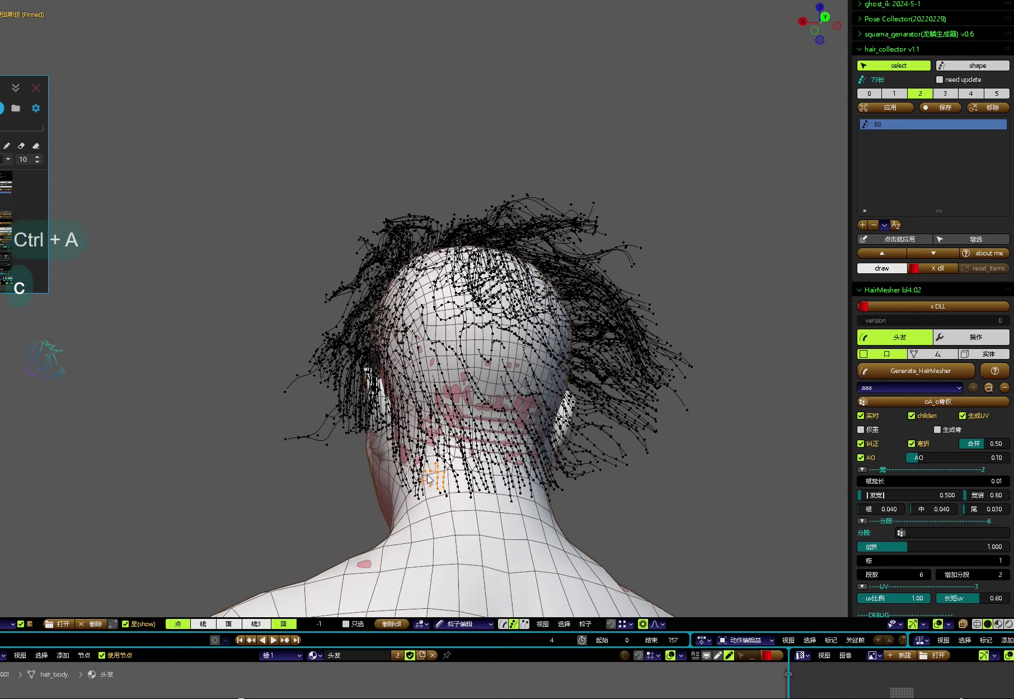
pyautogui.hotkey('ctrl', 'a')
pyautogui.moveTo(428, 479)
pyautogui.mouseDown(button='middle')
pyautogui.moveTo(438, 434)
pyautogui.moveTo(424, 454)
pyautogui.mouseUp(button='middle')
pyautogui.press('c')
pyautogui.press('g')
# Step: Switch to WeChat to check the medical-video chat for a reply, and return to Blender
pyautogui.hotkey('ctrl', 'alt', 'w')
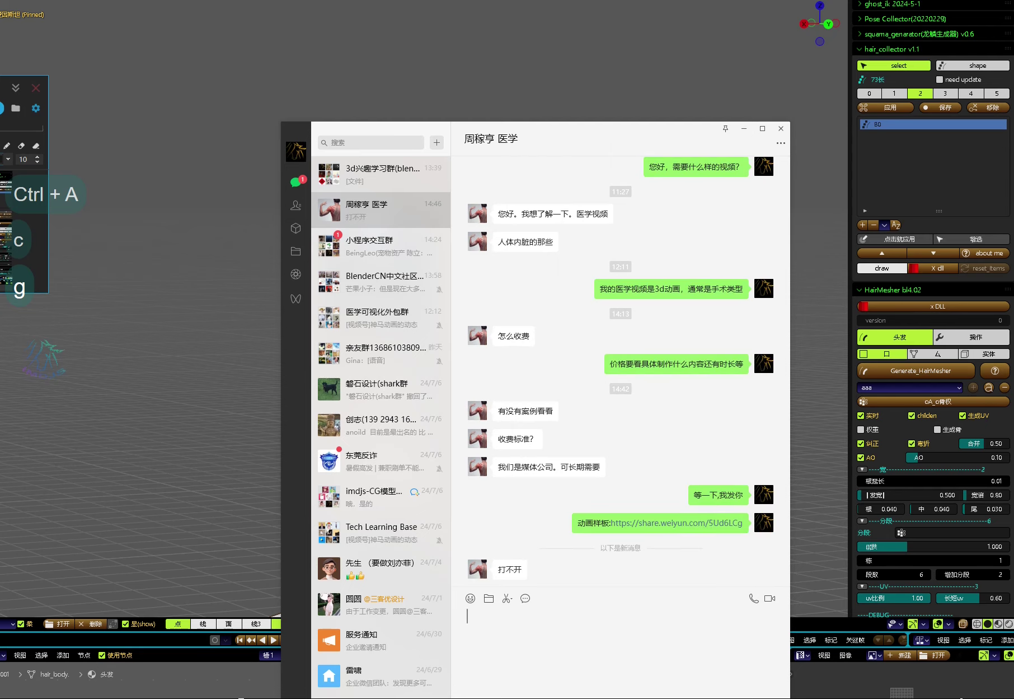
pyautogui.hotkey('ctrl', 'alt', 'w')
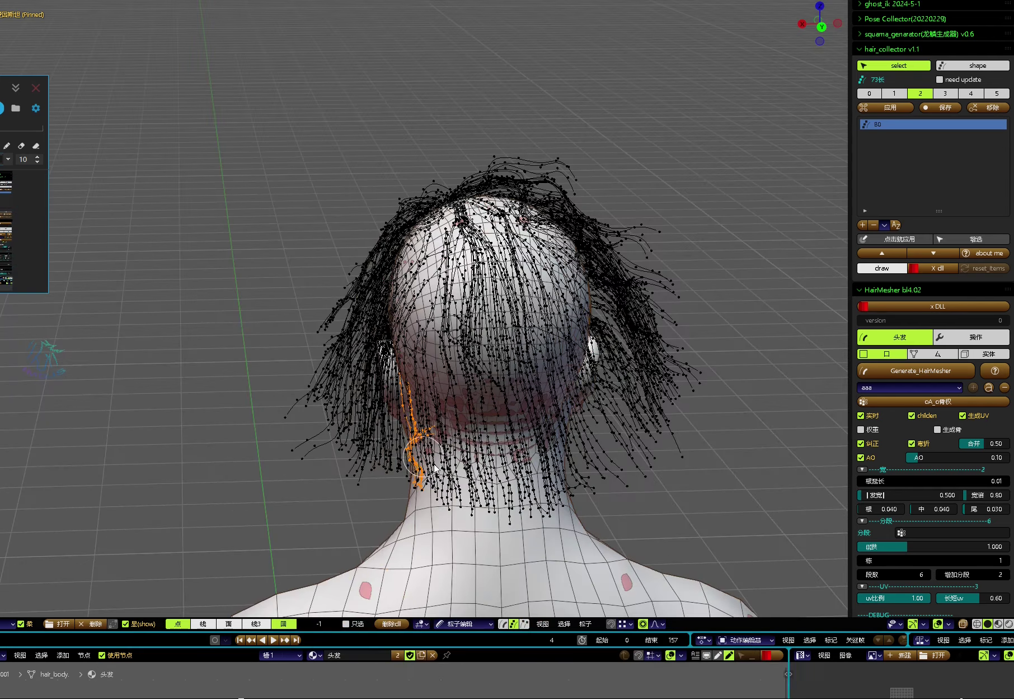
# Step: Hide the combed strands, circle-select the adjacent nape roots for a new entry named B1 and comb them
pyautogui.moveTo(436, 469); pyautogui.dragTo(442, 491, button='middle')
pyautogui.press('h')
pyautogui.hotkey('shift', 'h')
pyautogui.press('c')
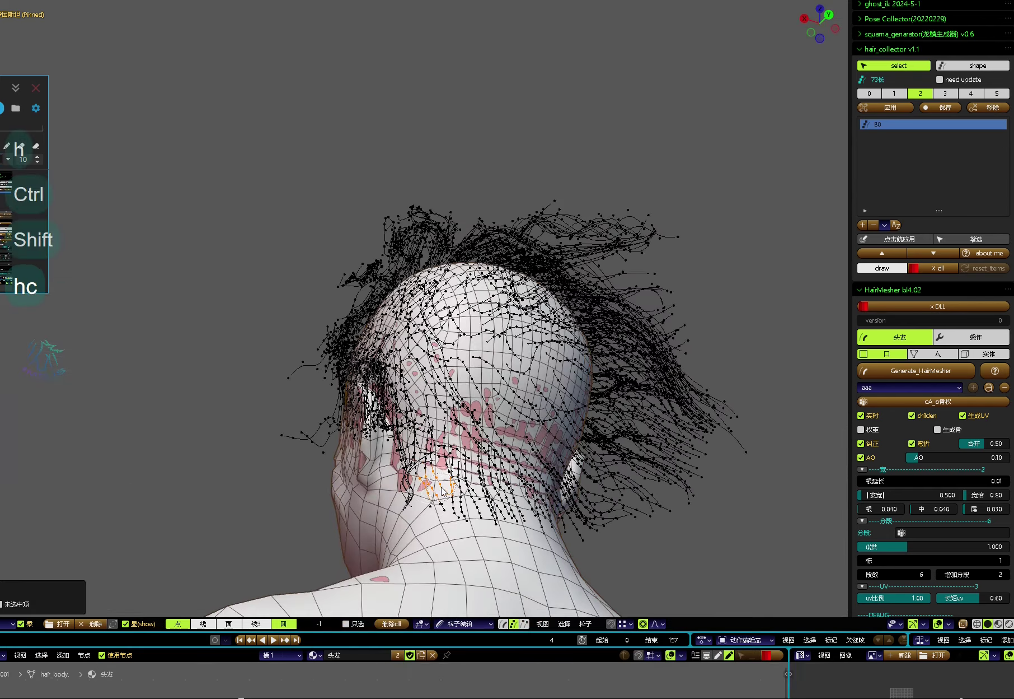
pyautogui.click(898, 226)
pyautogui.press('Return')
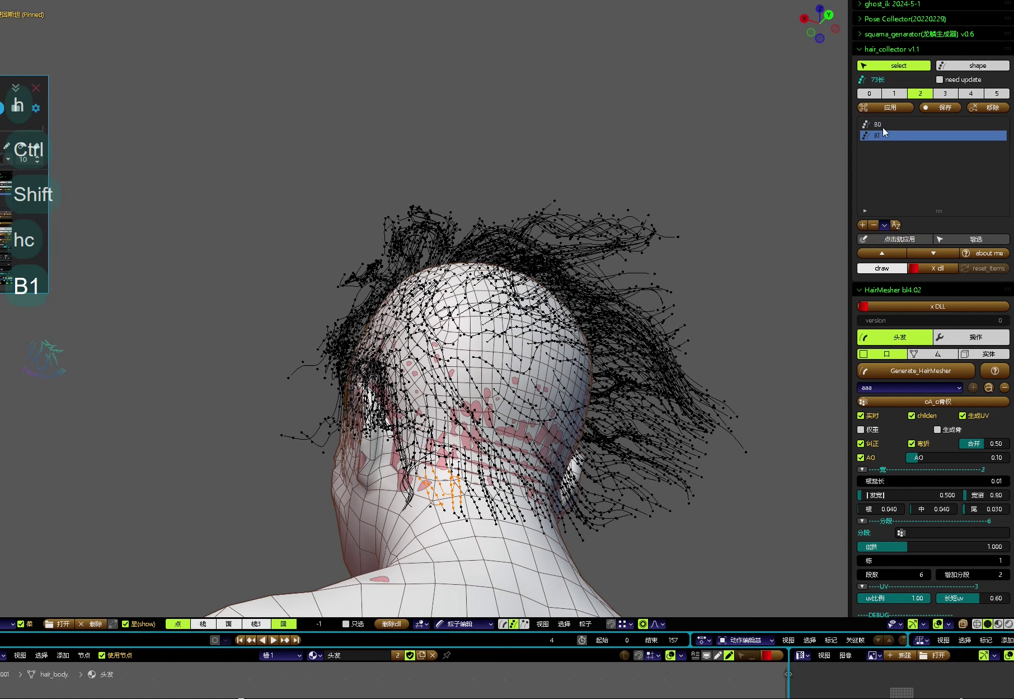
pyautogui.press('g')
pyautogui.moveTo(442, 491); pyautogui.dragTo(463, 418, button='middle')
# Step: Hide the B1 strands, circle-select the next nape roots toward the centre as a new entry named B2, and comb them
pyautogui.press('h')
pyautogui.scroll(2, 466, 423)
pyautogui.press('c')
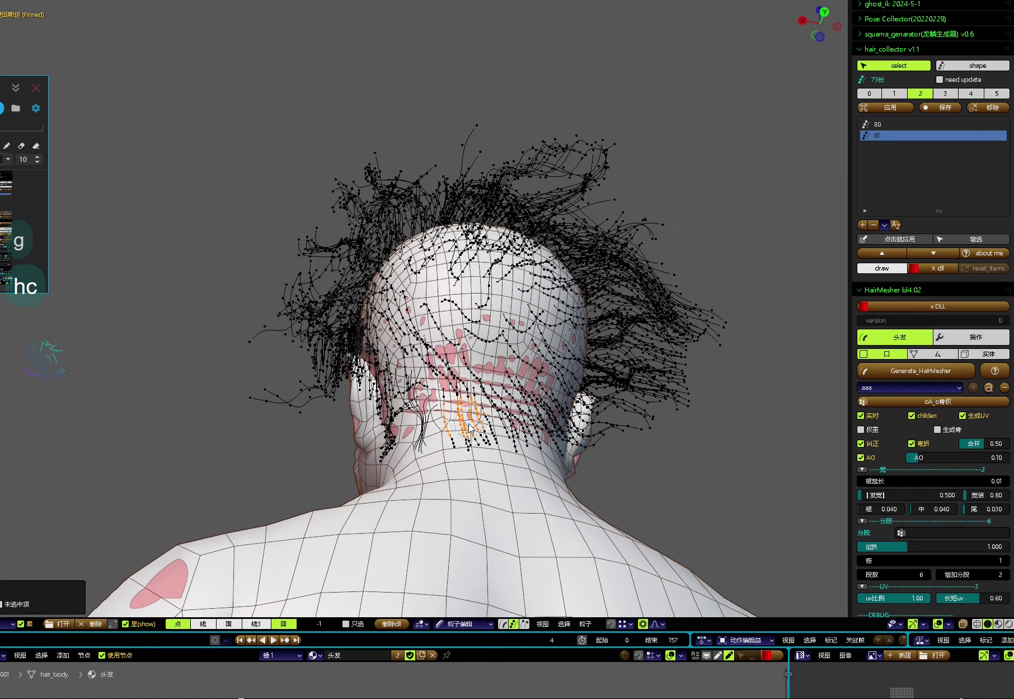
pyautogui.click(866, 226)
pyautogui.press('BackSpace')
pyautogui.write('2')
pyautogui.click(874, 237)
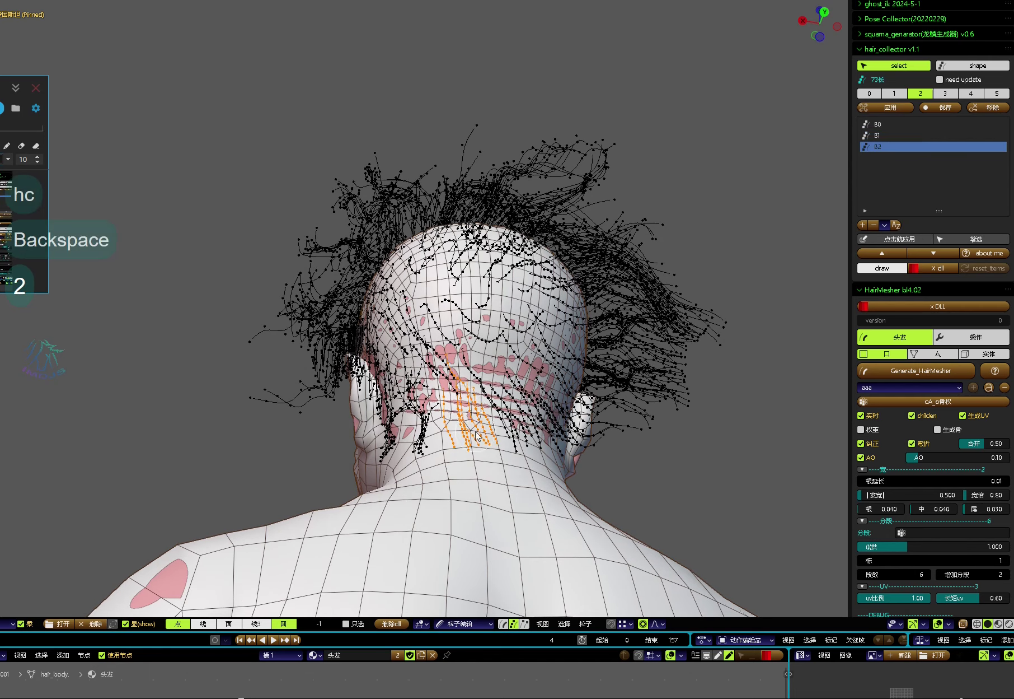
pyautogui.moveTo(477, 435); pyautogui.dragTo(446, 424, button='middle')
# Step: Switch to WeChat, reply 个人 in the medical-video chat, and return to Blender
pyautogui.click(280, 655)
pyautogui.write('个人')
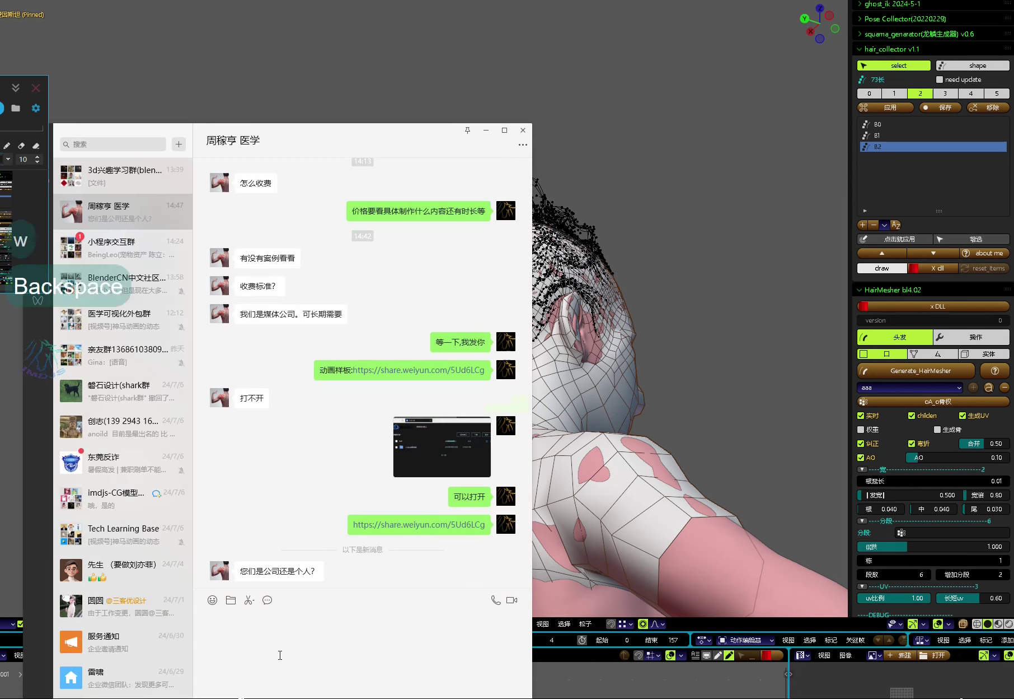
pyautogui.press('Return')
pyautogui.click(488, 136)
# Step: Hide the B2 strands, circle-select the central nape roots for a new entry named B3, and comb them down
pyautogui.press('h')
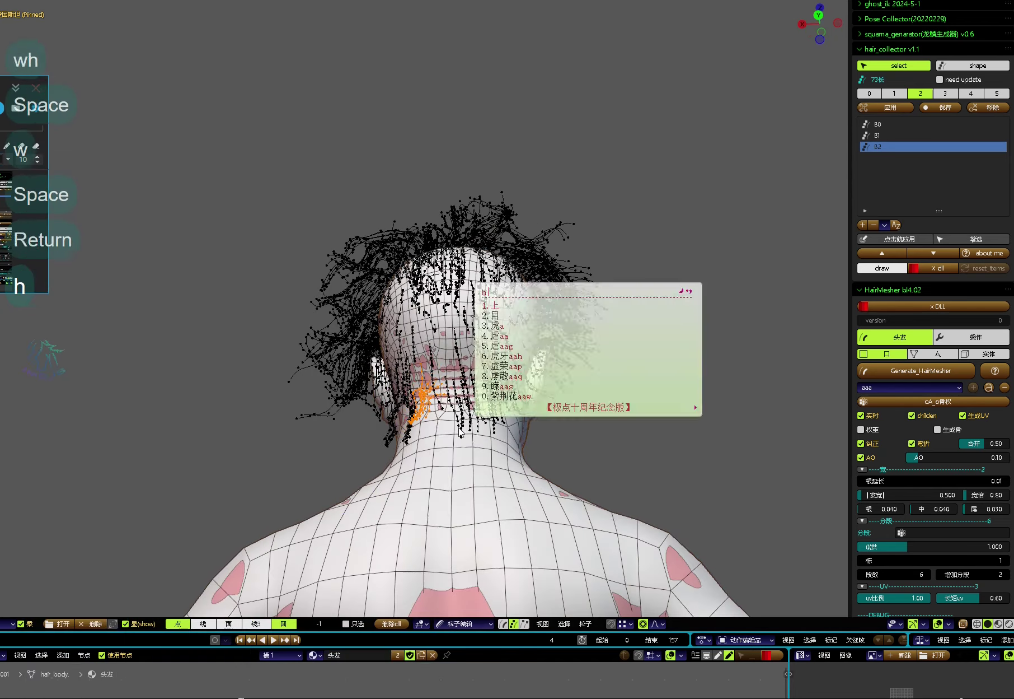
pyautogui.hotkey('ctrl', 'shift', 'h')
pyautogui.press('c')
pyautogui.moveTo(464, 417); pyautogui.dragTo(477, 442)
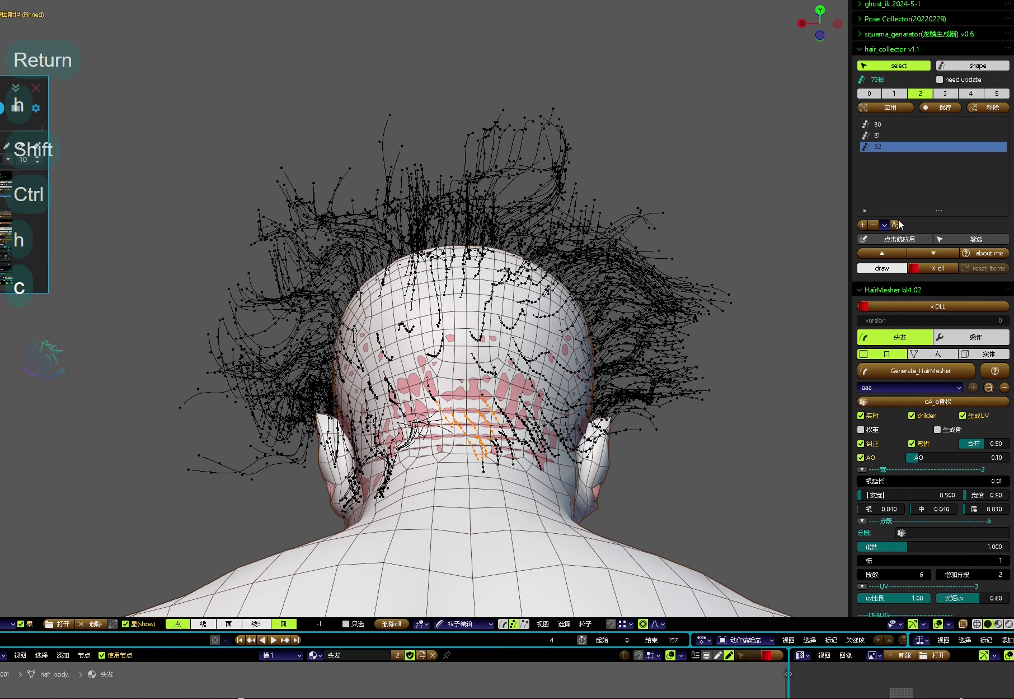
pyautogui.click(899, 225)
pyautogui.press('BackSpace')
pyautogui.write('3')
pyautogui.click(896, 247)
pyautogui.moveTo(459, 560); pyautogui.dragTo(451, 425, button='middle')
pyautogui.press('g')
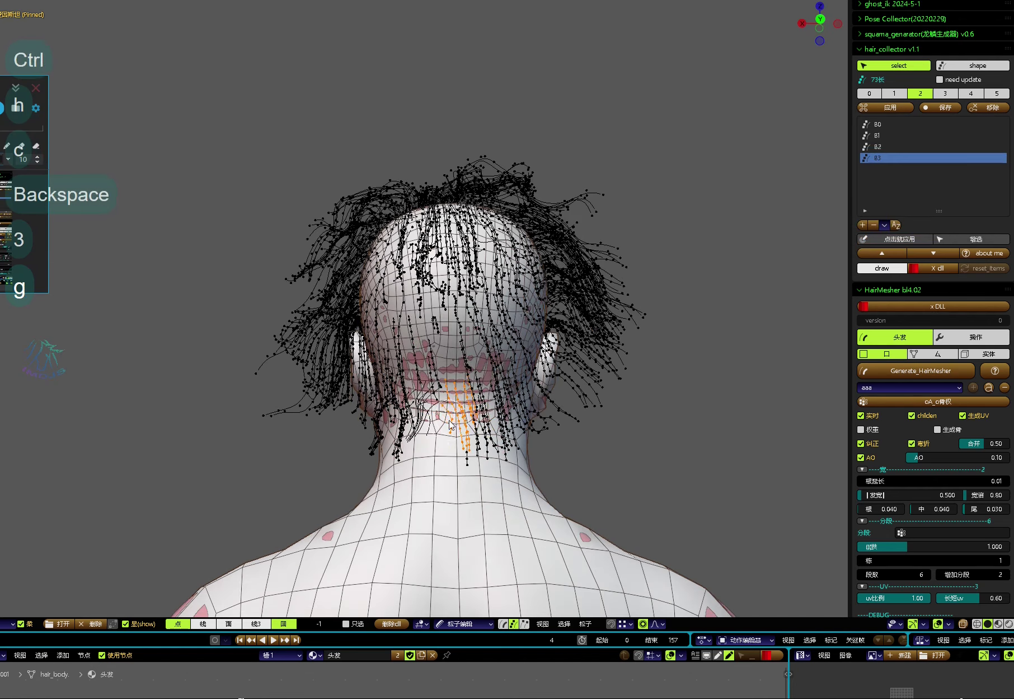
# Step: Check the WeChat chat again between combing strokes on B3, send a short reply, and return to Blender
pyautogui.hotkey('ctrl', 'alt', 'w')
pyautogui.hotkey('ctrl', 'alt', 'w')
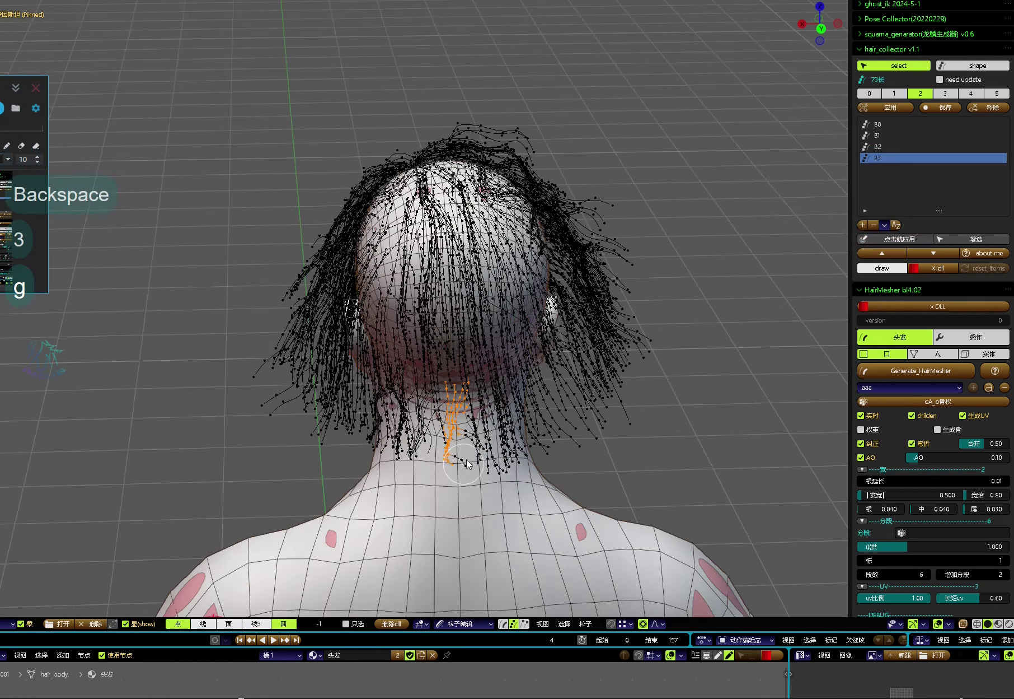
pyautogui.moveTo(468, 454)
pyautogui.mouseDown(button='middle')
pyautogui.moveTo(447, 477)
pyautogui.moveTo(462, 434)
pyautogui.mouseUp(button='middle')
pyautogui.press('BackSpace')
pyautogui.press('BackSpace')
pyautogui.write('dnv')
pyautogui.press('space')
pyautogui.press('.')
pyautogui.press('Return')
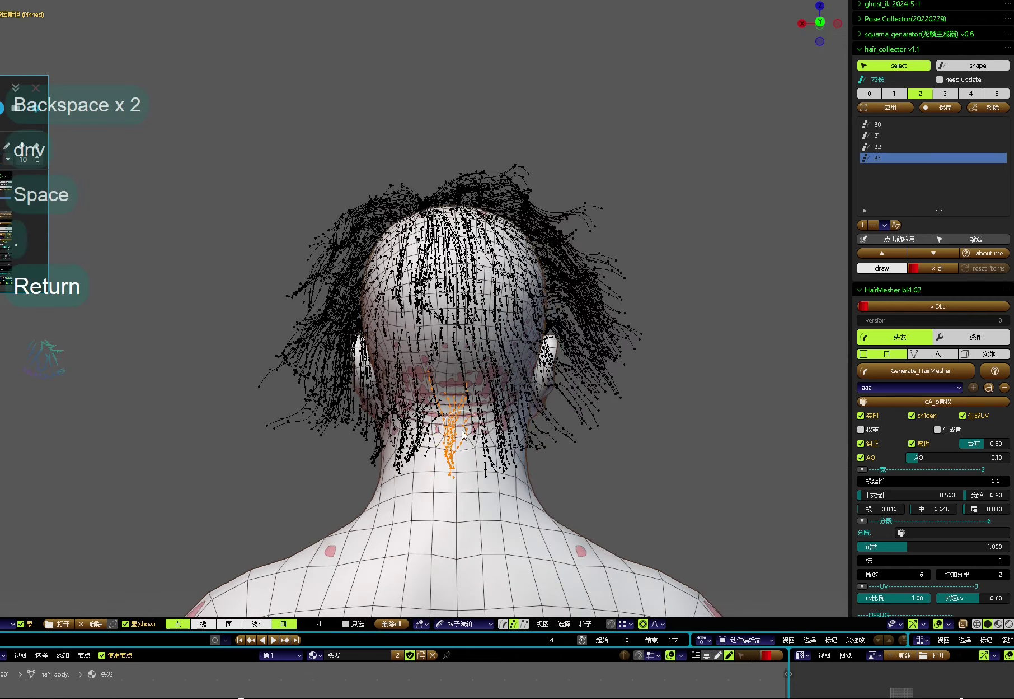
# Step: Hide the B3 strands, circle-select the nape roots right of centre as entry B4, and comb them into a lock
pyautogui.press('h')
pyautogui.press('c')
pyautogui.moveTo(474, 443); pyautogui.dragTo(498, 426)
pyautogui.click(862, 224)
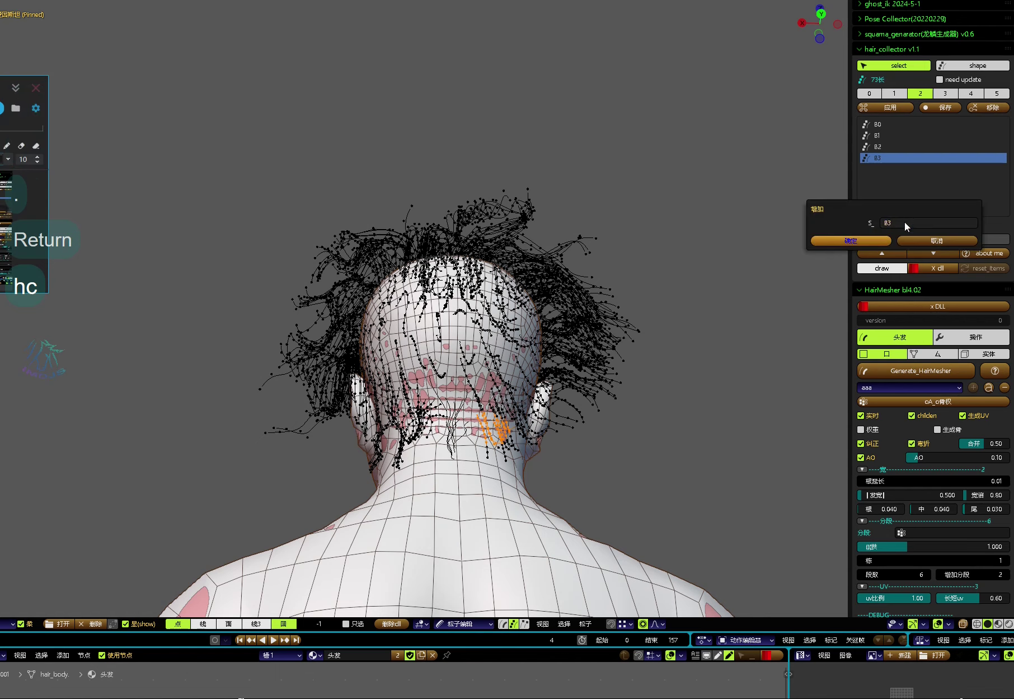
pyautogui.press('BackSpace')
pyautogui.write('4')
pyautogui.click(856, 240)
pyautogui.press('g')
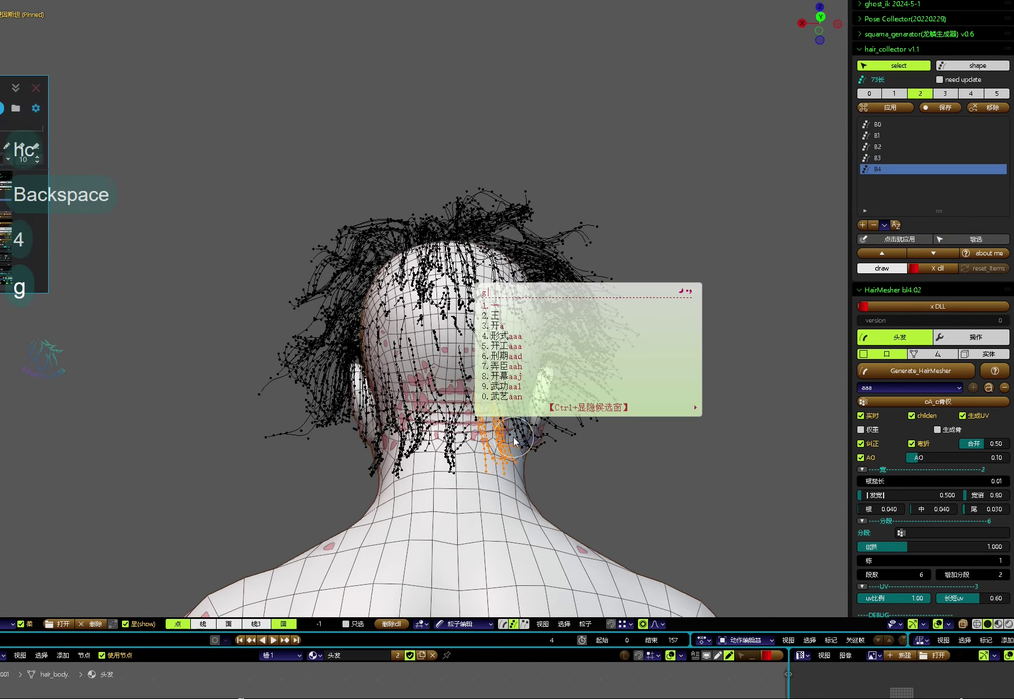
pyautogui.hotkey('ctrl', 'shift')
# Step: Add a collector entry named B5 for the nape roots nearest the right ear
pyautogui.moveTo(511, 486); pyautogui.dragTo(401, 352, button='middle')
pyautogui.click(864, 225)
pyautogui.press('BackSpace')
pyautogui.write('5')
pyautogui.click(859, 238)
# Step: Hide the B5 strands, circle-select the roots behind the right ear as entry B6, and comb them
pyautogui.press('h')
pyautogui.press('c')
pyautogui.click(401, 353)
pyautogui.click(863, 224)
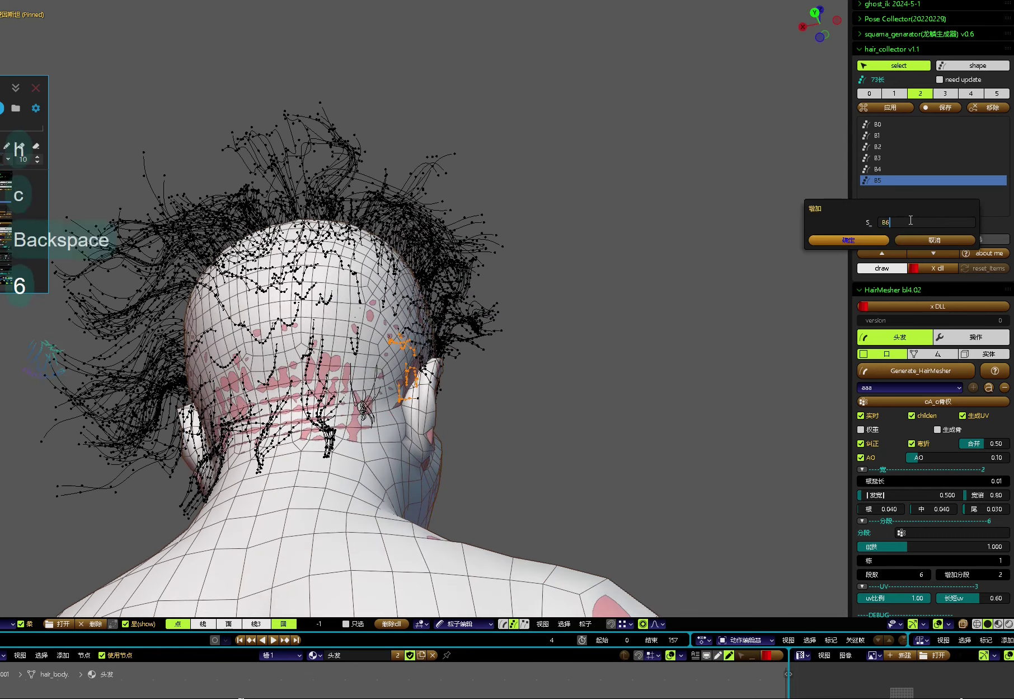
pyautogui.press('Return')
pyautogui.press('g')
pyautogui.moveTo(428, 353); pyautogui.dragTo(403, 396, button='middle')
# Step: Recall the B5, B4 and B6 entries in turn and touch up the combed nape strands
pyautogui.click(896, 180)
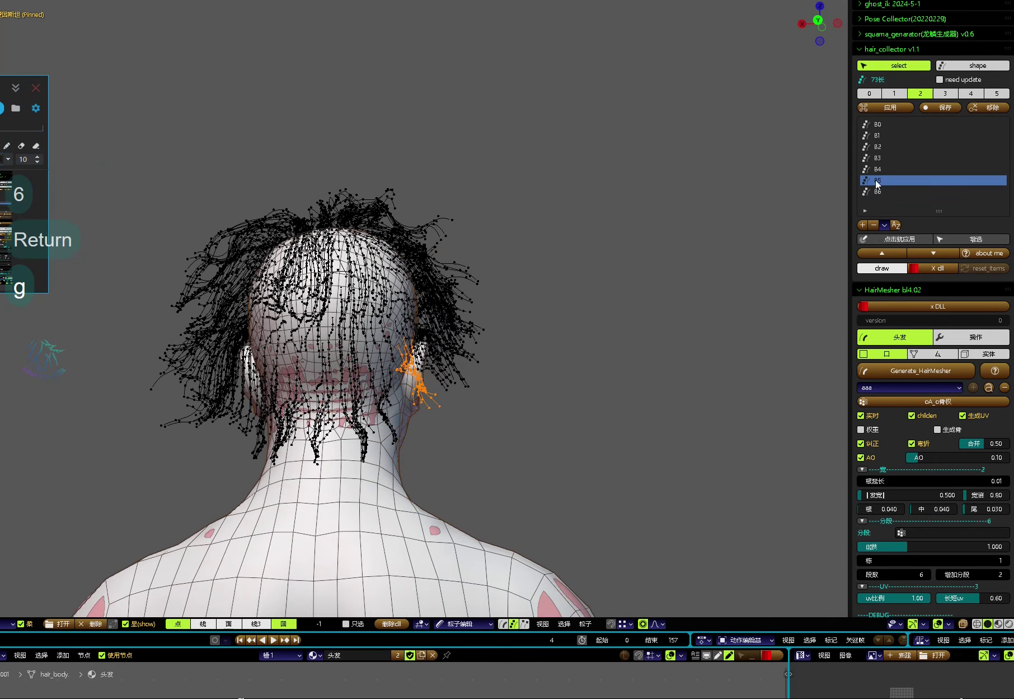
pyautogui.click(896, 169)
pyautogui.click(891, 108)
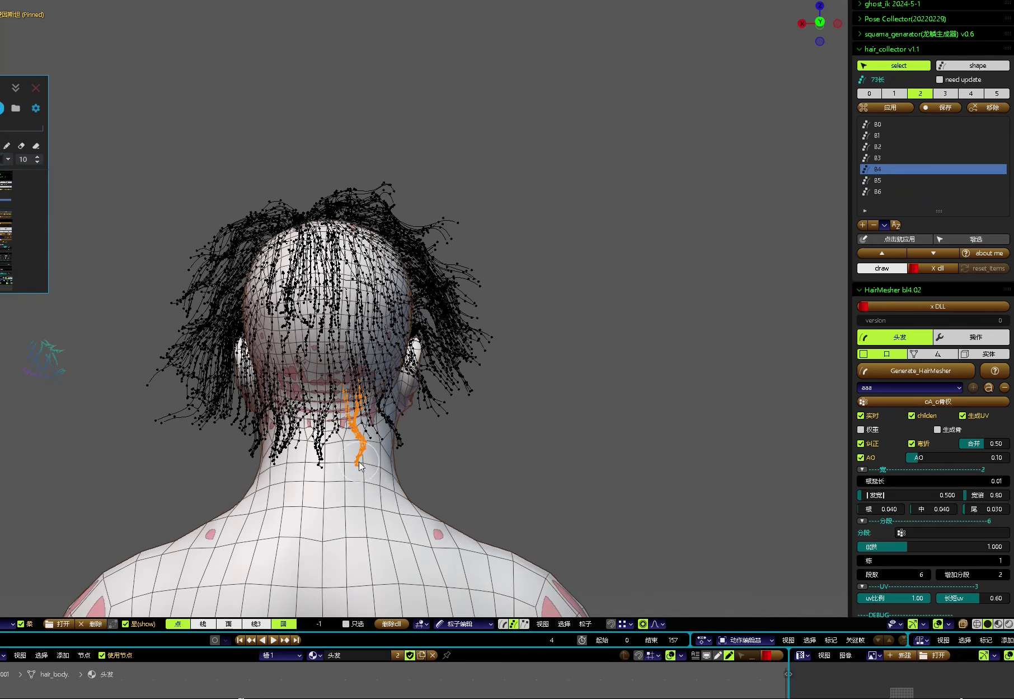
pyautogui.click(879, 192)
pyautogui.moveTo(475, 373); pyautogui.dragTo(474, 404, button='middle')
# Step: Hide the combed strands and circle-select roots on the lower back of the head as a new entry named B7
pyautogui.scroll(3, 354, 421)
pyautogui.press('h')
pyautogui.press('c')
pyautogui.click(358, 386)
pyautogui.click(862, 225)
pyautogui.press('BackSpace')
pyautogui.write('7')
pyautogui.click(848, 239)
pyautogui.scroll(-3, 372, 400)
# Step: Hide the B7 strands, circle-select the neighbouring roots on the back of the head as entry B8, and comb them
pyautogui.press('h')
pyautogui.press('c')
pyautogui.click(414, 376)
pyautogui.click(903, 221)
pyautogui.write('8')
pyautogui.click(841, 241)
pyautogui.press('g')
# Step: Hide the B8 strands and circle-select the roots left of centre on the back of the head as entry B9
pyautogui.press('h')
pyautogui.press('c')
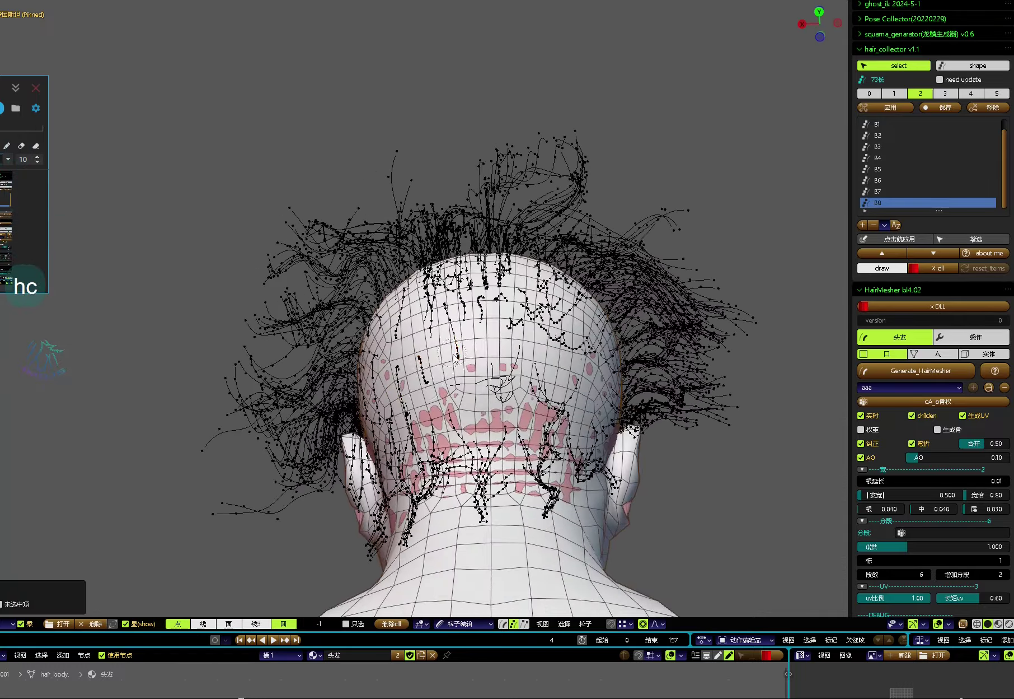
pyautogui.moveTo(454, 356); pyautogui.dragTo(409, 381)
pyautogui.moveTo(409, 380); pyautogui.dragTo(403, 392, button='middle')
pyautogui.press('c')
pyautogui.moveTo(403, 391); pyautogui.dragTo(415, 420)
pyautogui.moveTo(415, 420); pyautogui.dragTo(464, 370, button='middle')
pyautogui.press('c')
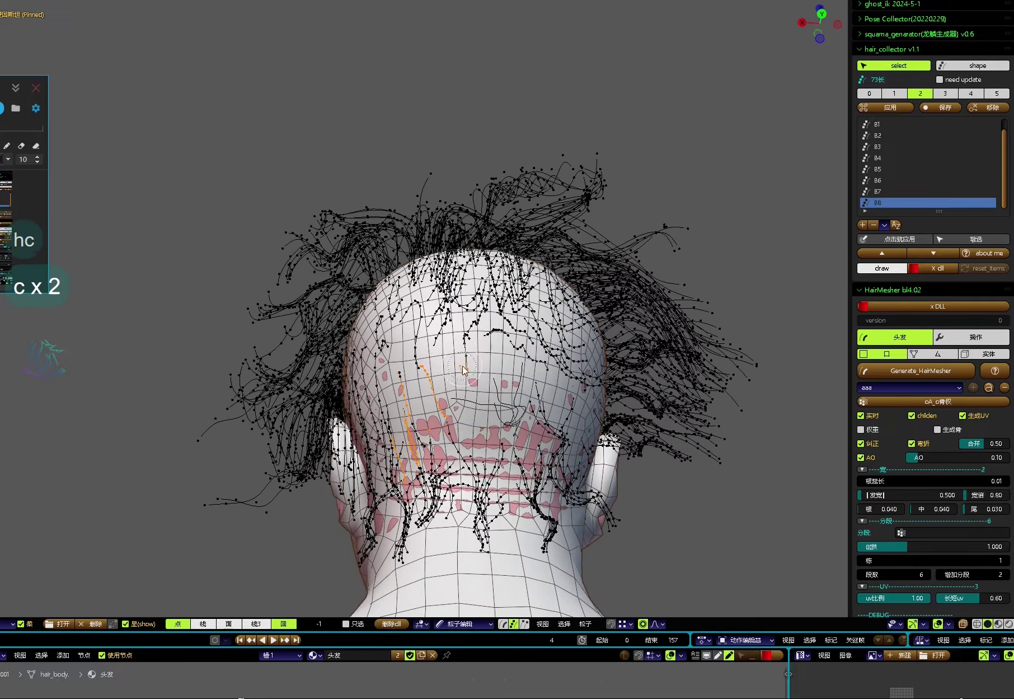
pyautogui.click(884, 225)
pyautogui.write('9')
pyautogui.press('Return')
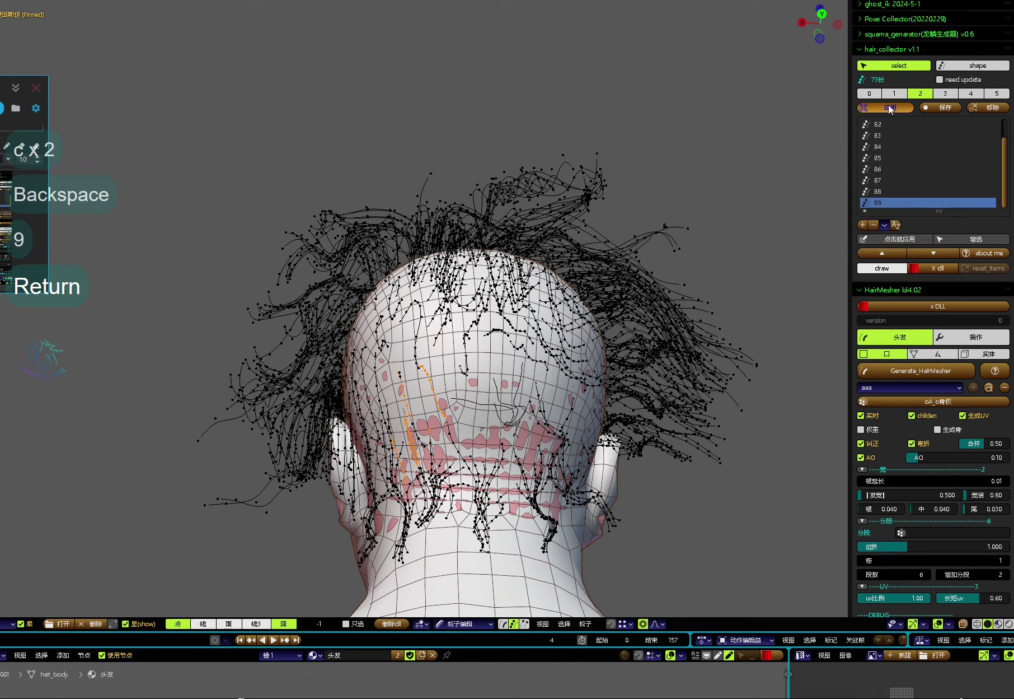
# Step: Comb the B9 strands down toward the nape, working from the back and side of the head
pyautogui.moveTo(442, 381); pyautogui.dragTo(430, 403, button='middle')
pyautogui.press('g')
pyautogui.moveTo(431, 449); pyautogui.dragTo(464, 386, button='middle')
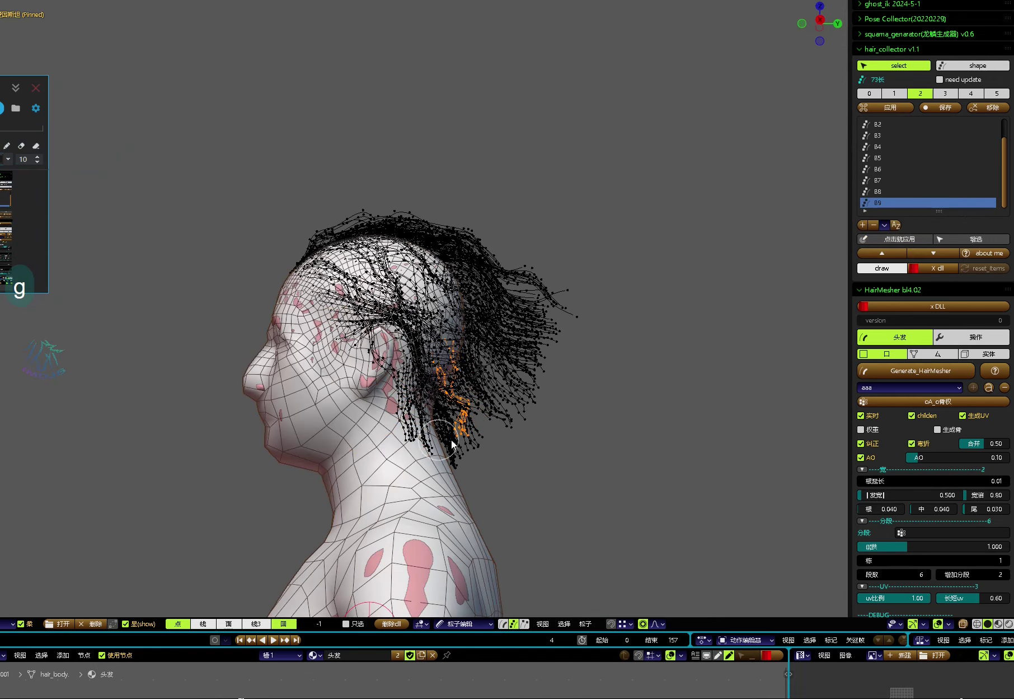
# Step: Hide the B9 strands and circle-select the roots behind the left ear as a new entry named B10
pyautogui.moveTo(451, 444); pyautogui.dragTo(470, 425, button='middle')
pyautogui.press('h')
pyautogui.press('c')
pyautogui.click(414, 437)
pyautogui.click(863, 224)
pyautogui.press('BackSpace')
pyautogui.write('10')
pyautogui.press('Return')
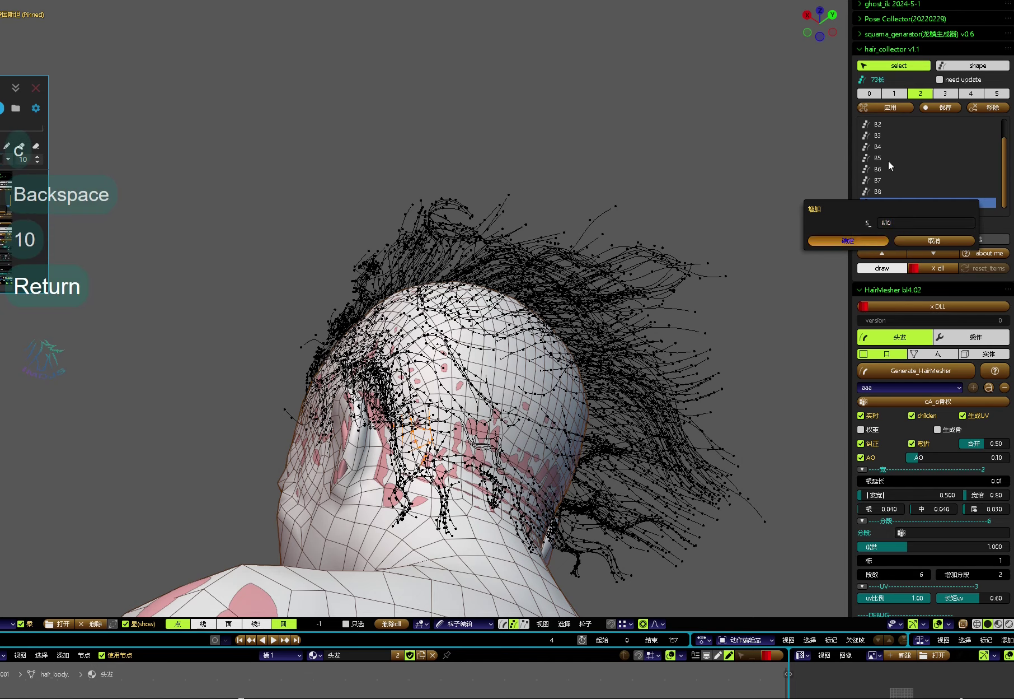
# Step: Comb the strands behind the left ear down to blend with the nape hair
pyautogui.moveTo(448, 492); pyautogui.dragTo(479, 515, button='middle')
pyautogui.hotkey('ctrl', 'a')
pyautogui.press('b')
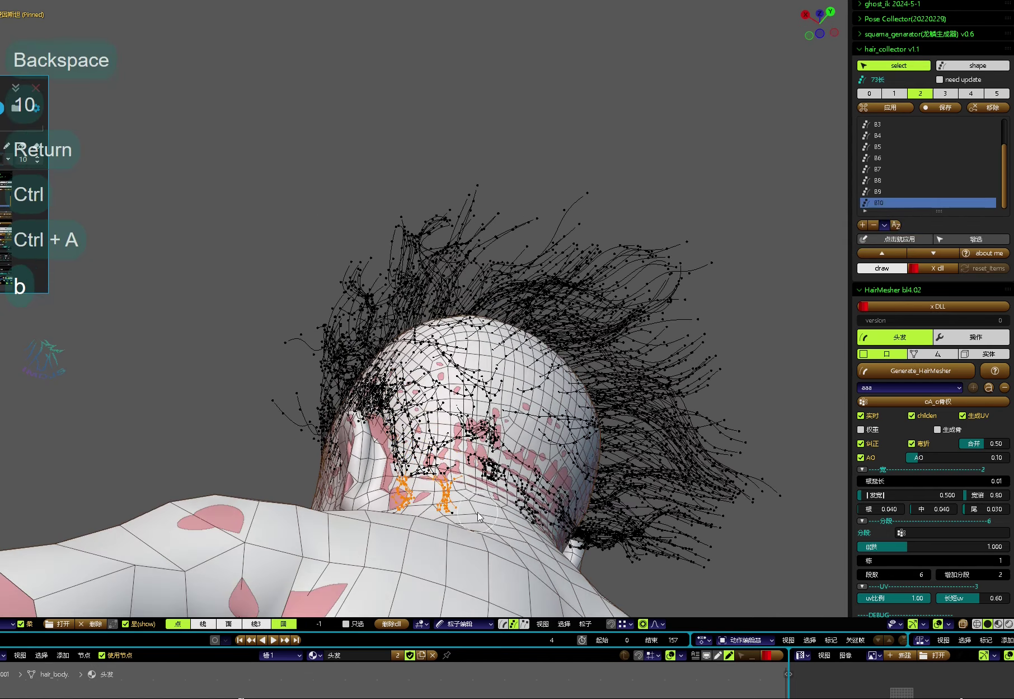
pyautogui.moveTo(504, 364); pyautogui.dragTo(447, 389, button='middle')
pyautogui.press('g')
# Step: Preview the hair in object mode, look at the GSRAMDisk (B:) folder in File Explorer, and return to particle editing in Blender
pyautogui.hotkey('ctrl', 'r')
pyautogui.hotkey('alt', 'Tab')
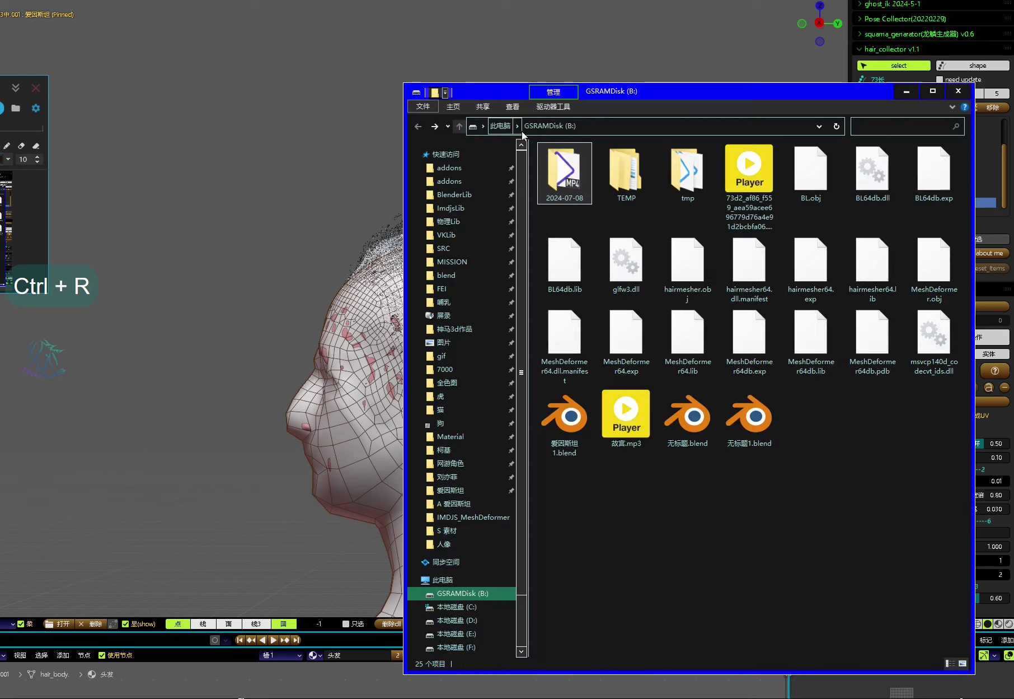
pyautogui.hotkey('alt', 'Up')
pyautogui.press('Return')
pyautogui.hotkey('alt', 'Tab')
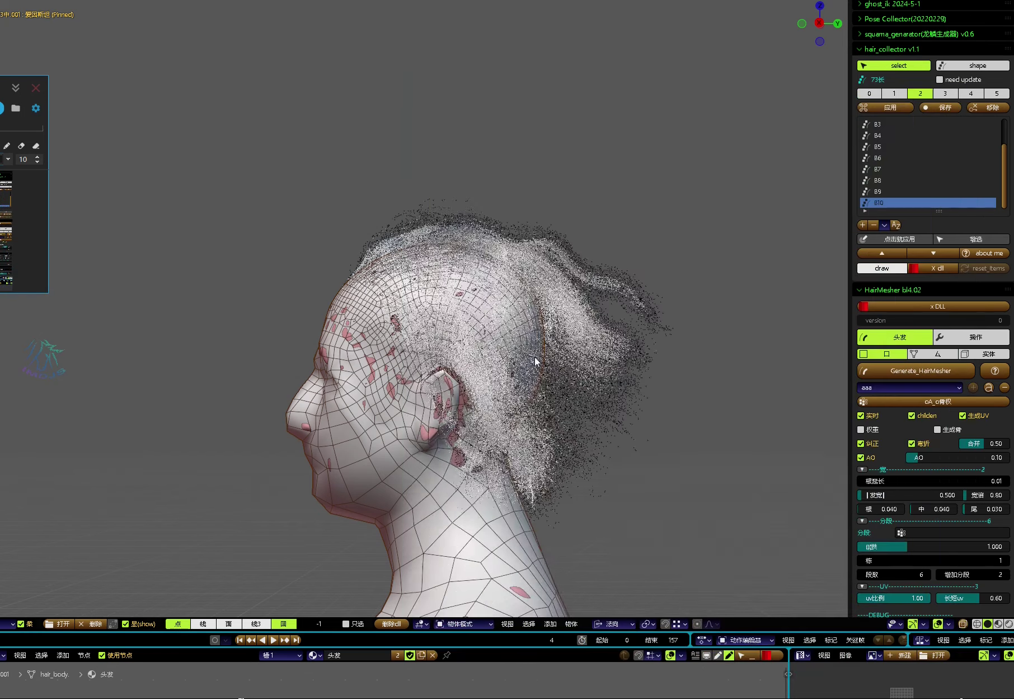
pyautogui.moveTo(535, 356); pyautogui.dragTo(554, 366, button='middle')
pyautogui.hotkey('alt', 'q')
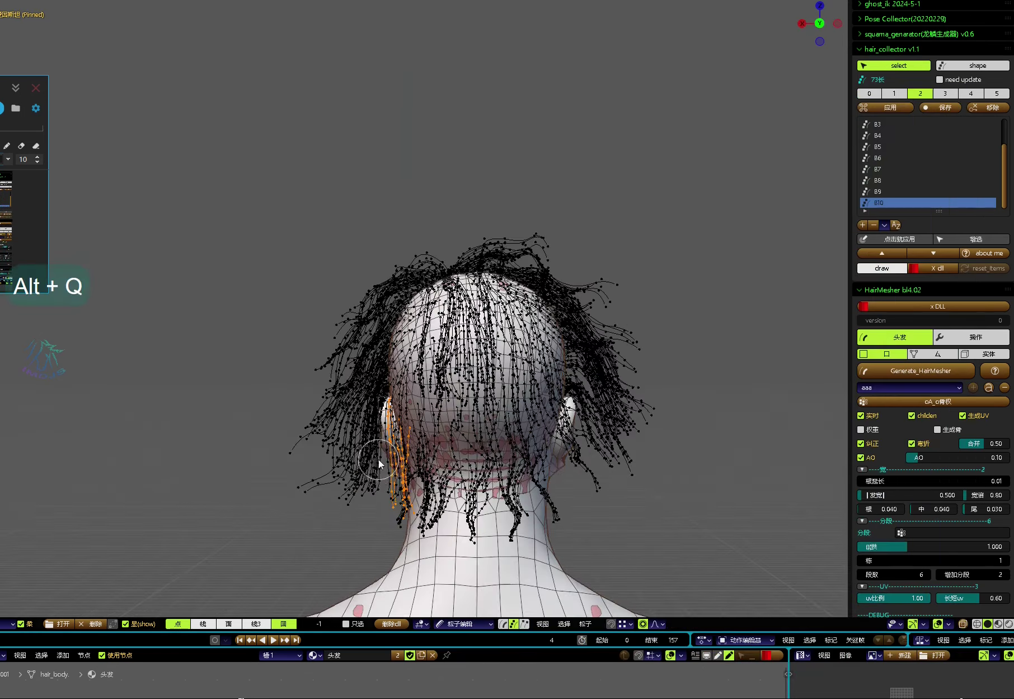
# Step: Finish combing the strands beside the left ear, hide them, and circle-select the roots above that ear as entry B11
pyautogui.press('g')
pyautogui.scroll(4, 472, 392)
pyautogui.moveTo(471, 381); pyautogui.dragTo(472, 400, button='middle')
pyautogui.hotkey('ctrl', 'a')
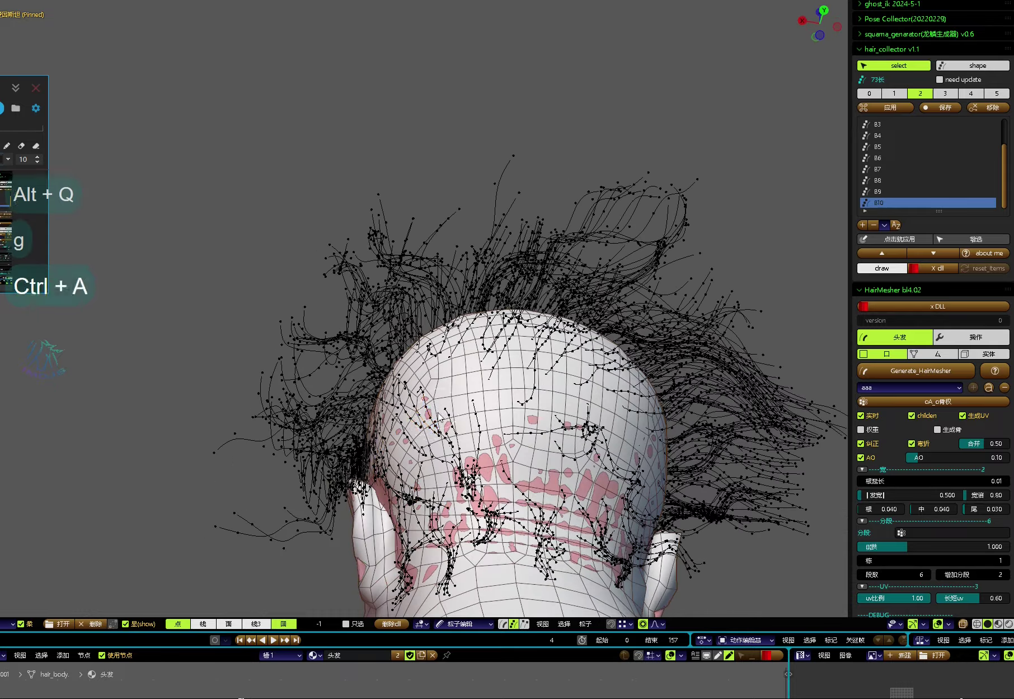
pyautogui.press('c')
pyautogui.click(863, 225)
pyautogui.press('BackSpace')
pyautogui.write('11')
pyautogui.click(862, 242)
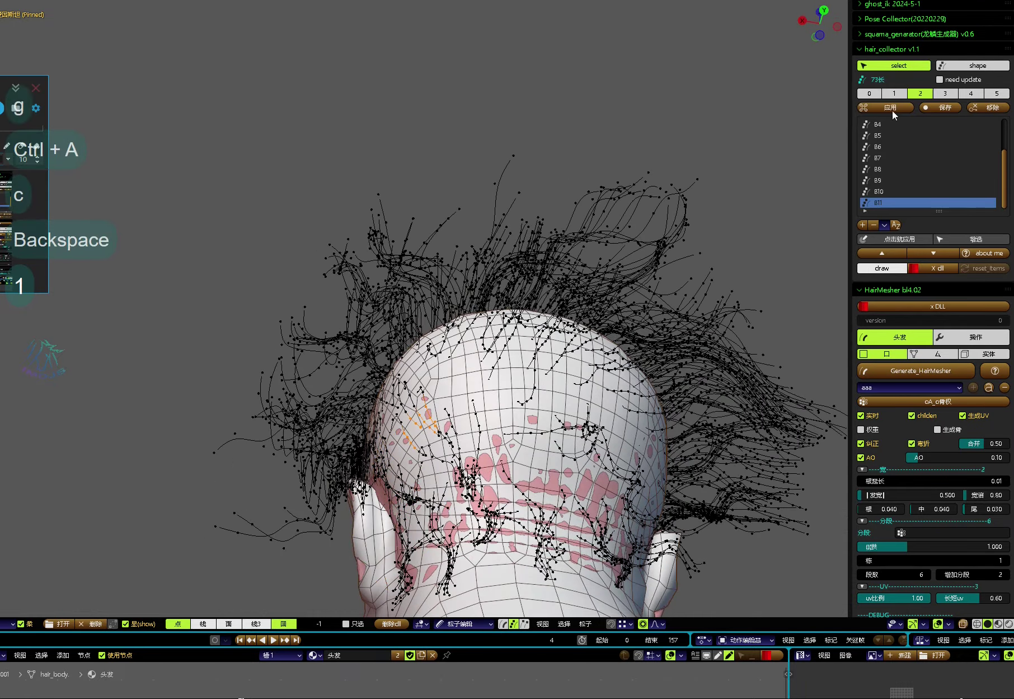
# Step: Comb the B11 strands down behind the left ear with the tips flicking outward
pyautogui.moveTo(477, 453); pyautogui.dragTo(447, 392, button='middle')
pyautogui.press('g')
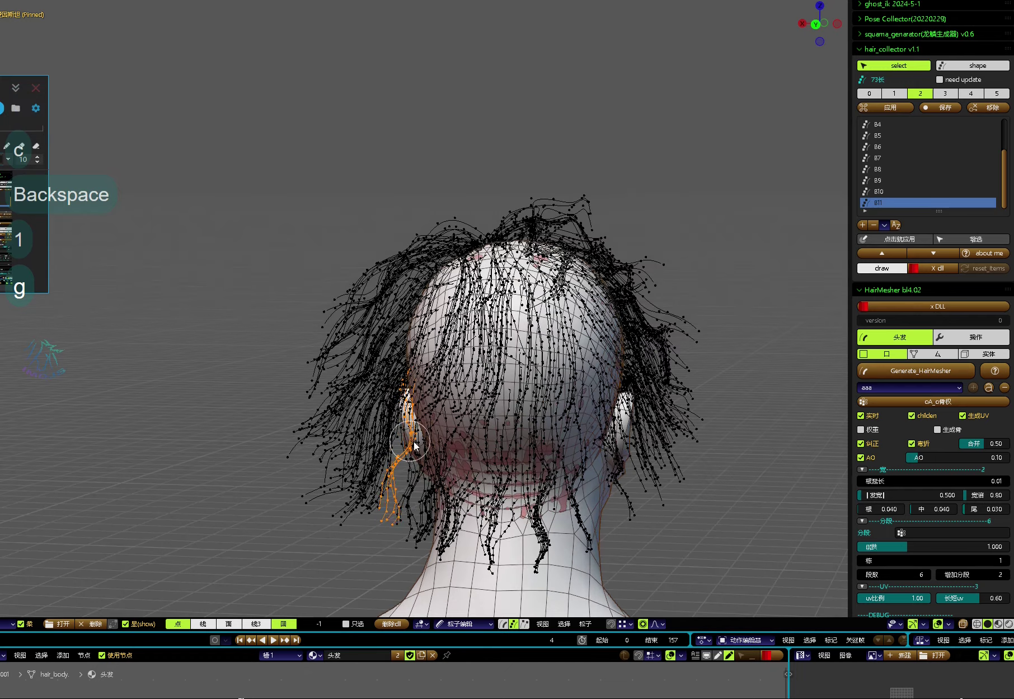
pyautogui.moveTo(392, 520); pyautogui.dragTo(450, 385, button='middle')
# Step: Hide the B11 strands, circle-select the upper-left roots on the back of the head as entry B12, and comb them
pyautogui.hotkey('ctrl', 'a')
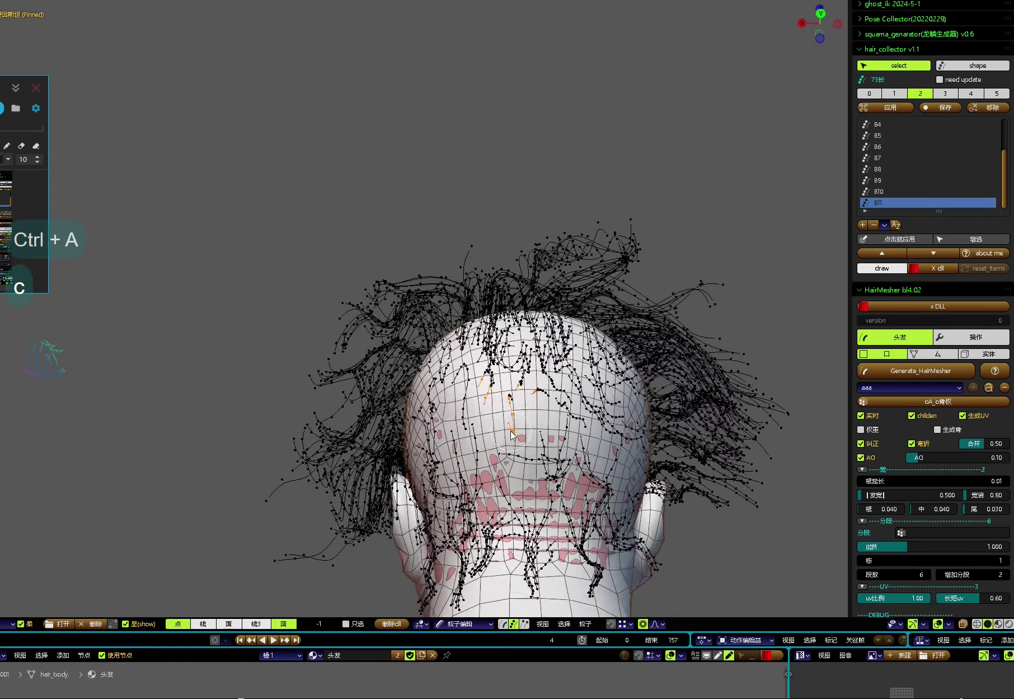
pyautogui.hotkey('ctrl', 'a')
pyautogui.press('c')
pyautogui.click(863, 225)
pyautogui.press('BackSpace')
pyautogui.write('2')
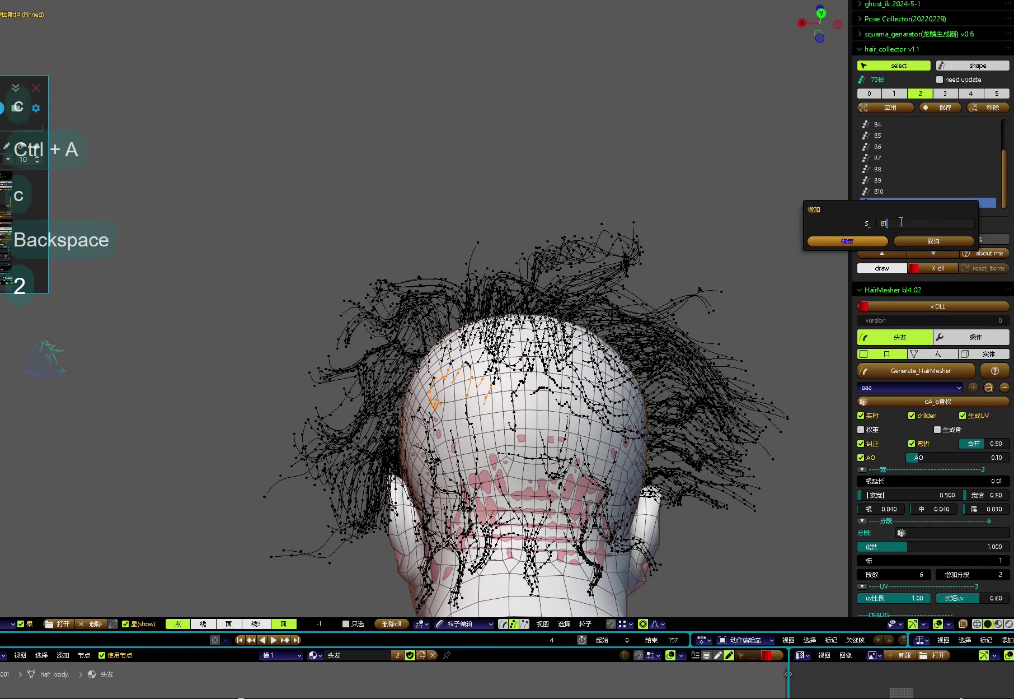
pyautogui.moveTo(471, 437); pyautogui.dragTo(496, 398, button='middle')
pyautogui.press('g')
# Step: Hide the B12 strands and circle-select the roots along the upper middle of the head's back as entry B13
pyautogui.press('h')
pyautogui.scroll(4, 494, 410)
pyautogui.scroll(-1, 494, 410)
pyautogui.press('c')
pyautogui.press('c')
pyautogui.moveTo(476, 386); pyautogui.dragTo(526, 392)
pyautogui.scroll(1, 497, 392)
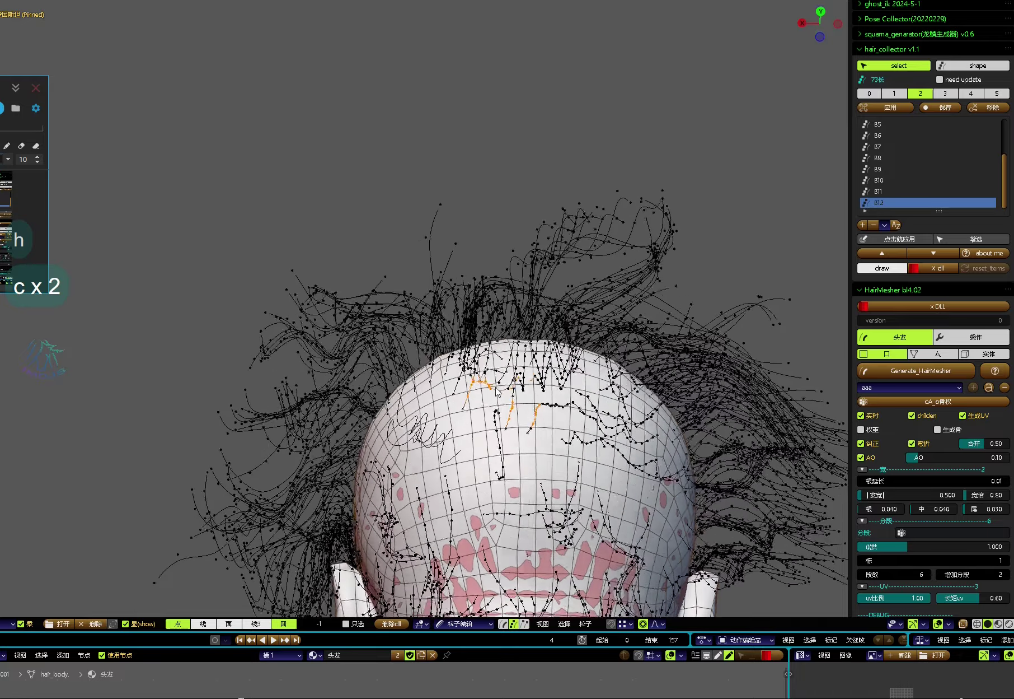
pyautogui.moveTo(497, 392); pyautogui.dragTo(499, 383, button='middle')
pyautogui.press('c')
pyautogui.click(941, 107)
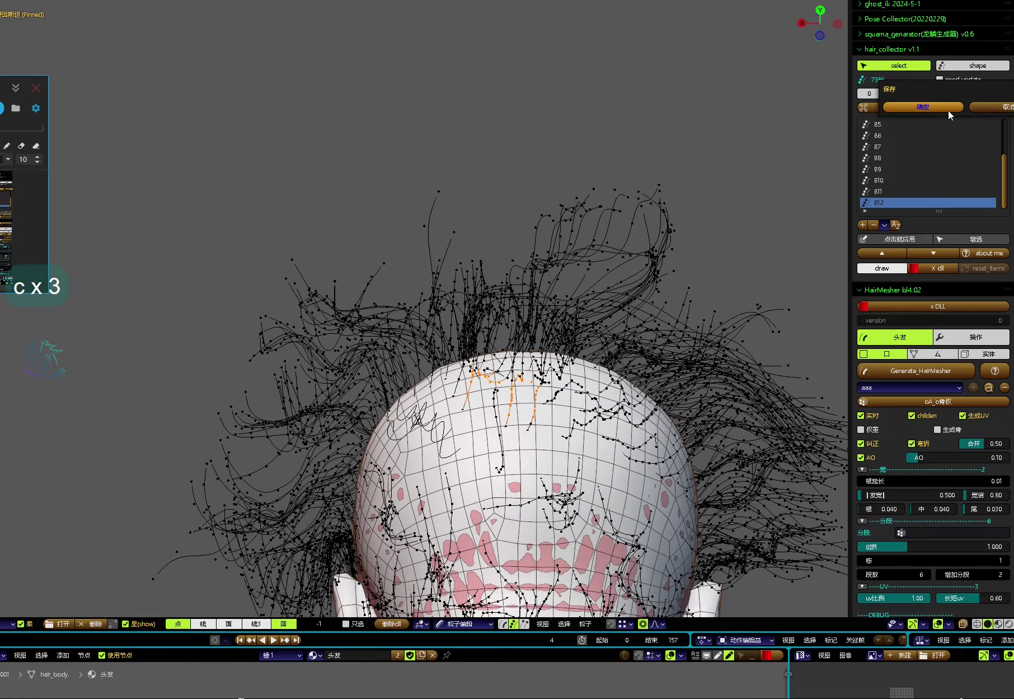
pyautogui.click(863, 225)
pyautogui.write('3')
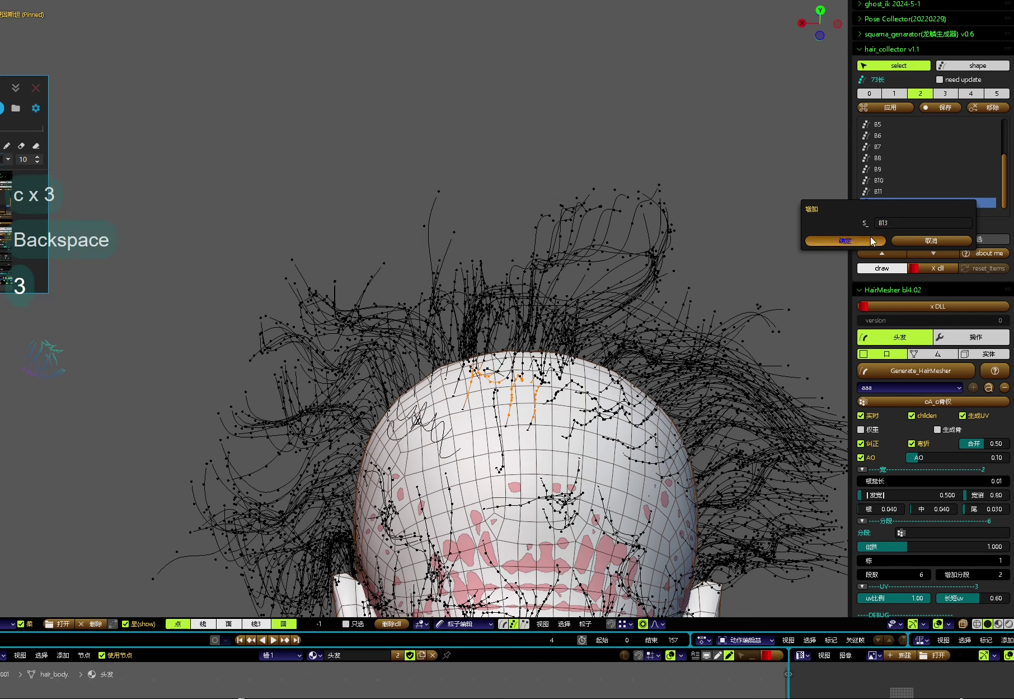
pyautogui.click(845, 240)
# Step: Comb the B13 strands down the middle of the head's back into a wavy lock
pyautogui.moveTo(540, 415); pyautogui.dragTo(455, 403, button='middle')
pyautogui.press('g')
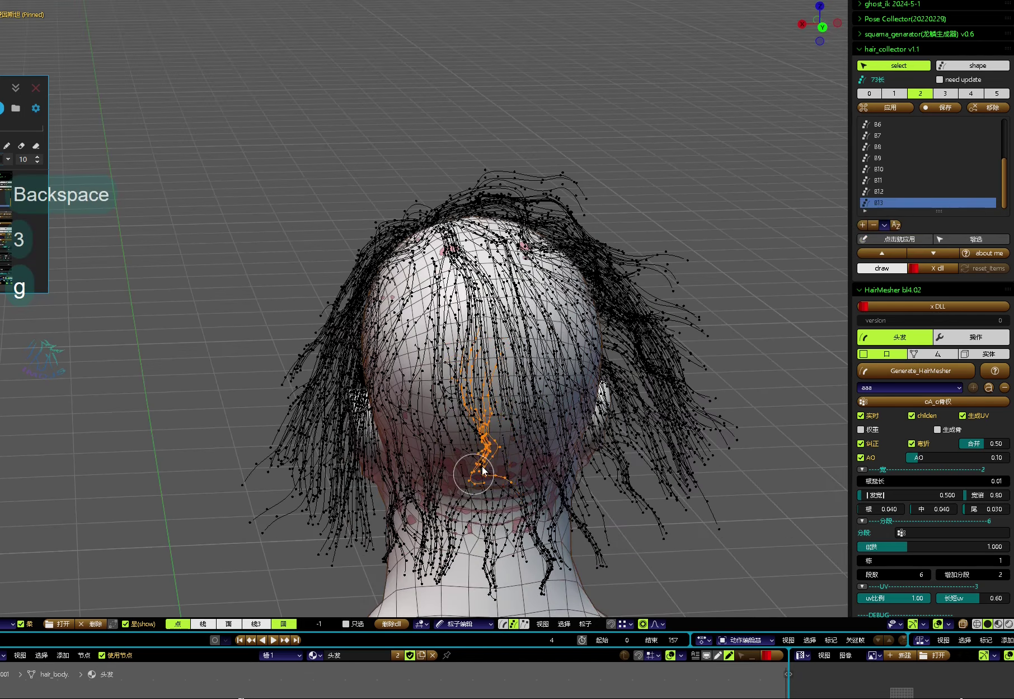
pyautogui.moveTo(483, 469); pyautogui.dragTo(547, 394, button='middle')
# Step: Hide the B13 strands, circle-select the adjacent roots for a new entry named B14, and comb them
pyautogui.moveTo(590, 448); pyautogui.dragTo(543, 358, button='middle')
pyautogui.press('h')
pyautogui.press('c')
pyautogui.click(863, 224)
pyautogui.press('BackSpace')
pyautogui.write('4')
pyautogui.click(890, 240)
pyautogui.press('g')
# Step: Hide the B14 strands, circle-select the roots near the crown for a new entry named B15, and comb them
pyautogui.press('h')
pyautogui.scroll(3, 504, 369)
pyautogui.moveTo(465, 341); pyautogui.dragTo(459, 382, button='middle')
pyautogui.press('c')
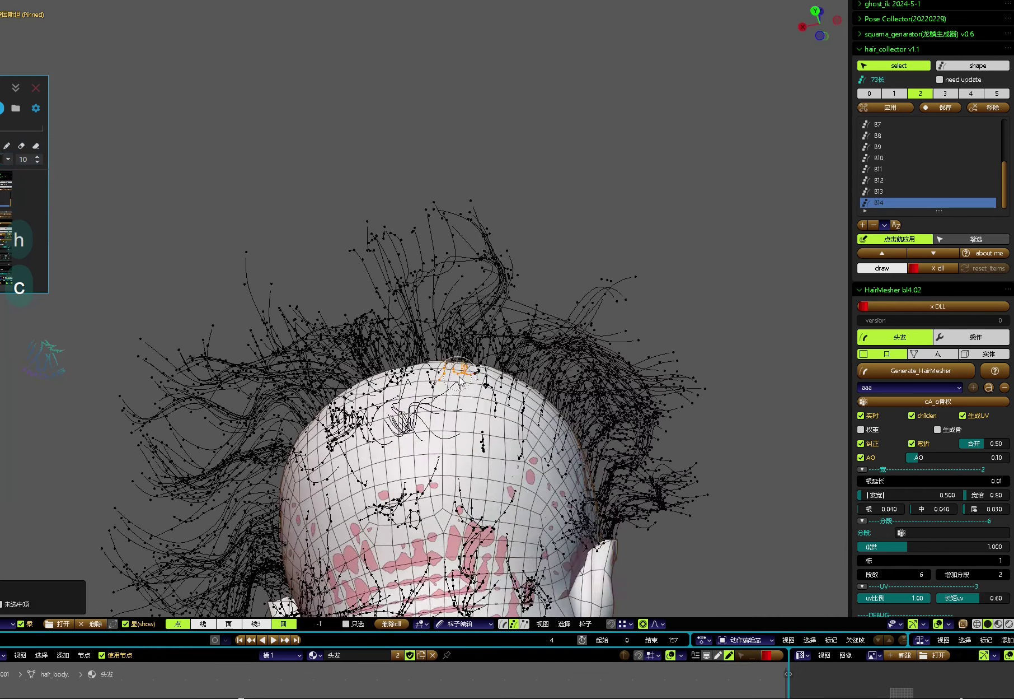
pyautogui.click(863, 226)
pyautogui.press('BackSpace')
pyautogui.write('5')
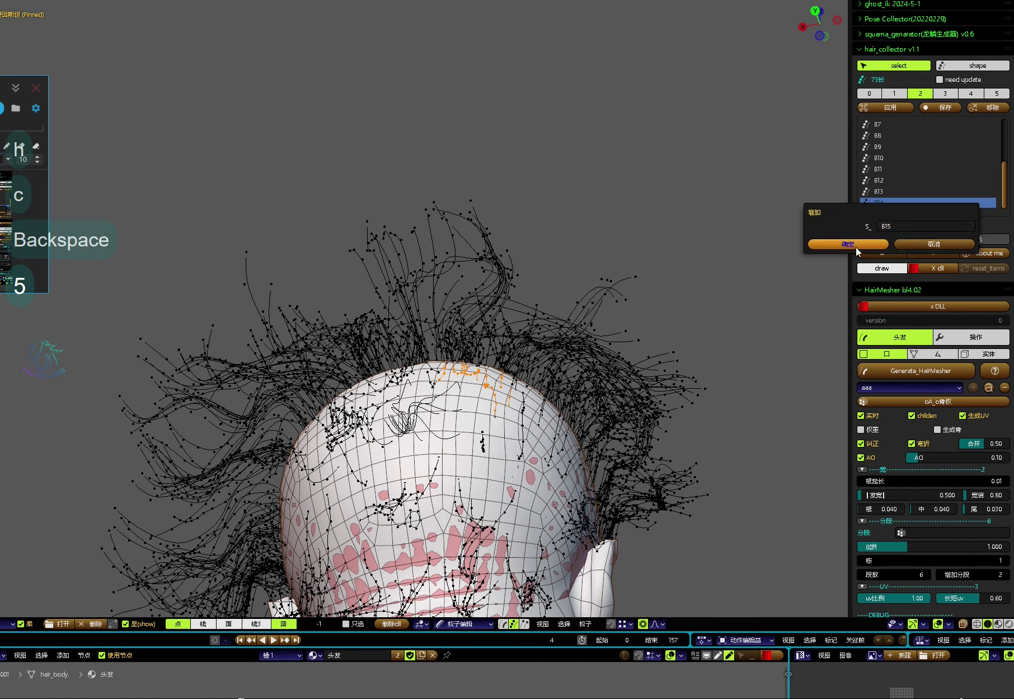
pyautogui.click(856, 242)
pyautogui.press('g')
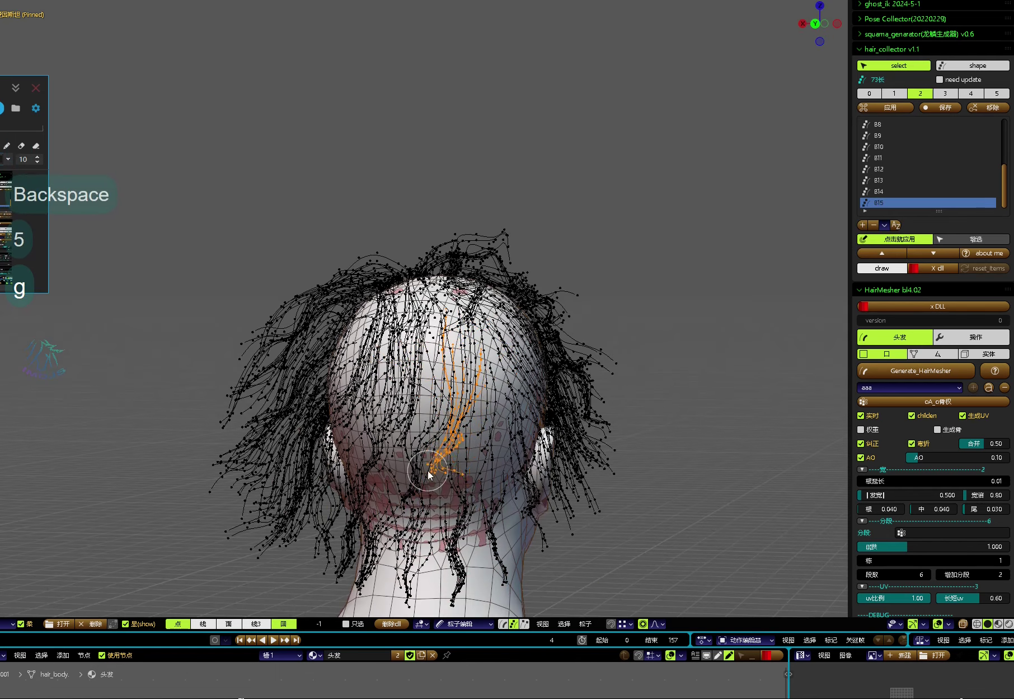
# Step: Hide the B15 strands, circle-select the roots along the crown for a new entry named B16, and comb them
pyautogui.moveTo(428, 475); pyautogui.dragTo(395, 404, button='middle')
pyautogui.press('h')
pyautogui.scroll(3, 527, 416)
pyautogui.press('c')
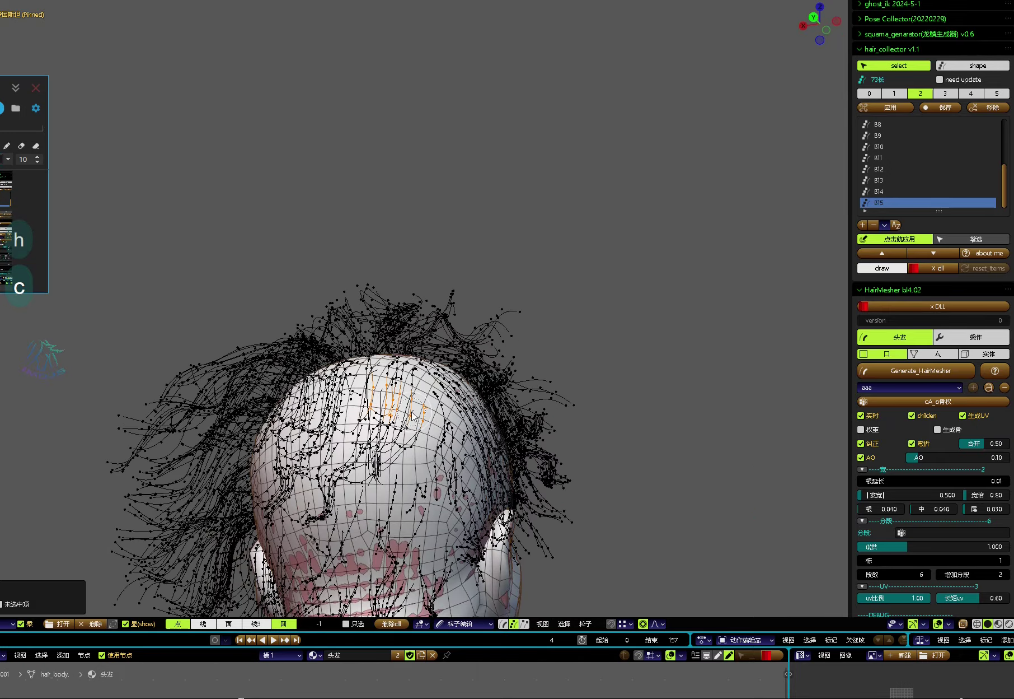
pyautogui.click(863, 225)
pyautogui.press('Return')
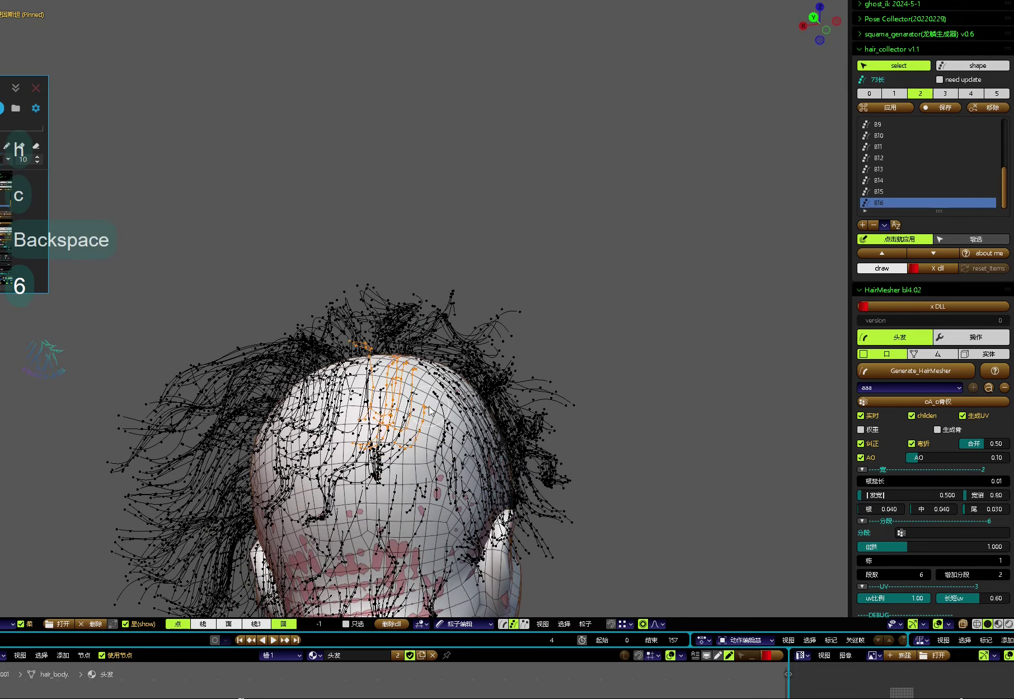
pyautogui.press('g')
pyautogui.moveTo(430, 412); pyautogui.dragTo(490, 338, button='middle')
# Step: Save the file, select the linked strands over the top of the head, and comb them down its back
pyautogui.hotkey('ctrl', 's')
pyautogui.press('g')
pyautogui.hotkey('ctrl', 'a')
pyautogui.press('c')
pyautogui.press('l')
pyautogui.press('g')
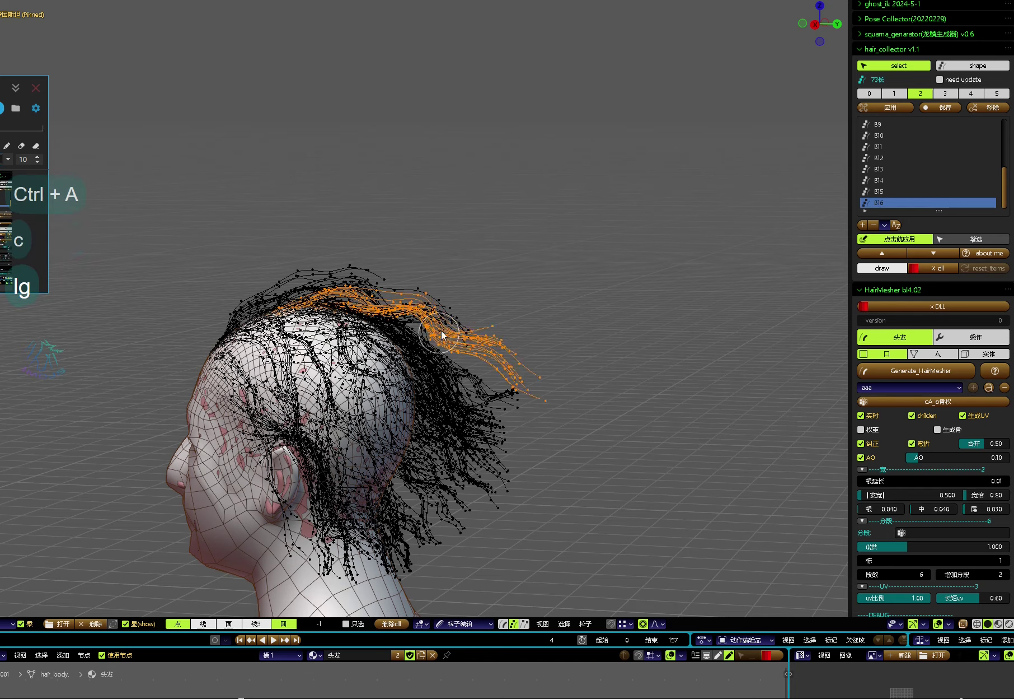
pyautogui.moveTo(487, 343); pyautogui.dragTo(404, 370, button='middle')
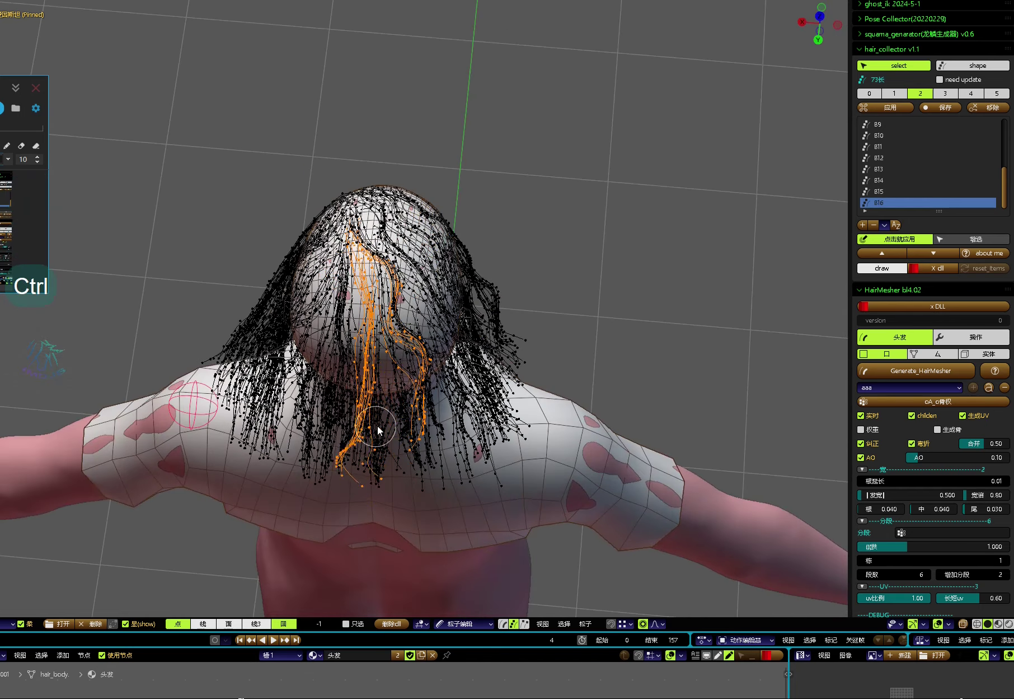
pyautogui.moveTo(347, 475); pyautogui.dragTo(571, 302, button='middle')
# Step: Switch the hair_collector to set 1, recall strands from its L entries, and save the file
pyautogui.click(894, 94)
pyautogui.moveTo(446, 359); pyautogui.dragTo(644, 269, button='middle')
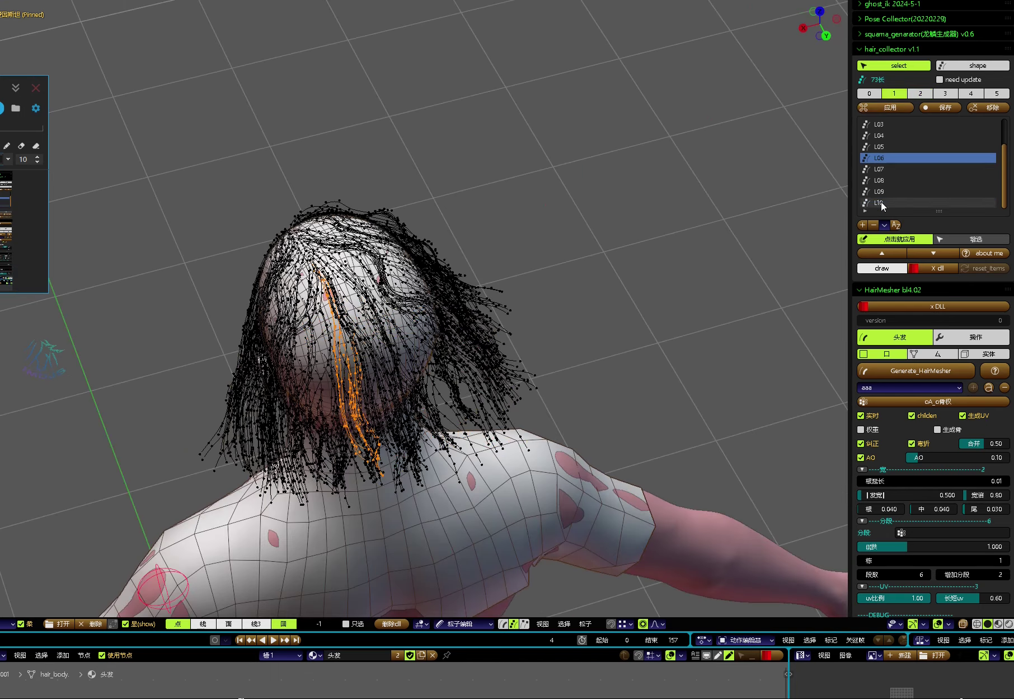
pyautogui.click(879, 192)
pyautogui.moveTo(773, 218)
pyautogui.mouseDown(button='middle')
pyautogui.moveTo(468, 304)
pyautogui.moveTo(485, 333)
pyautogui.mouseUp(button='middle')
pyautogui.hotkey('ctrl', 'r')
pyautogui.hotkey('ctrl', 's')
pyautogui.click(898, 107)
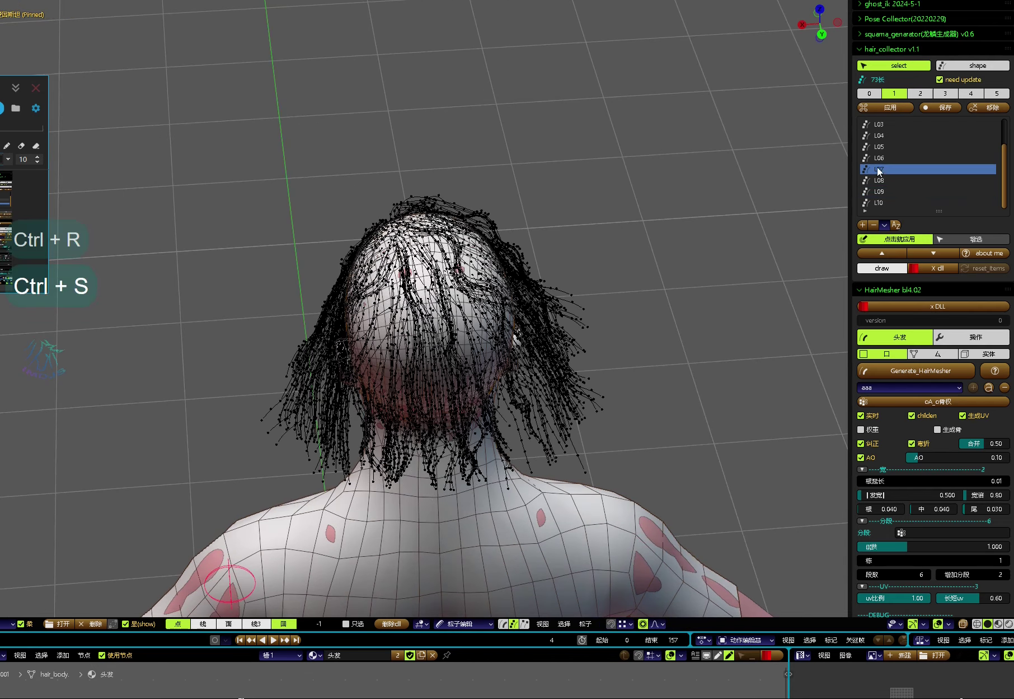
# Step: Examine the saved strand groups L02 to L07 one by one on the head
pyautogui.scroll(3, 929, 168)
pyautogui.click(877, 146)
pyautogui.click(883, 157)
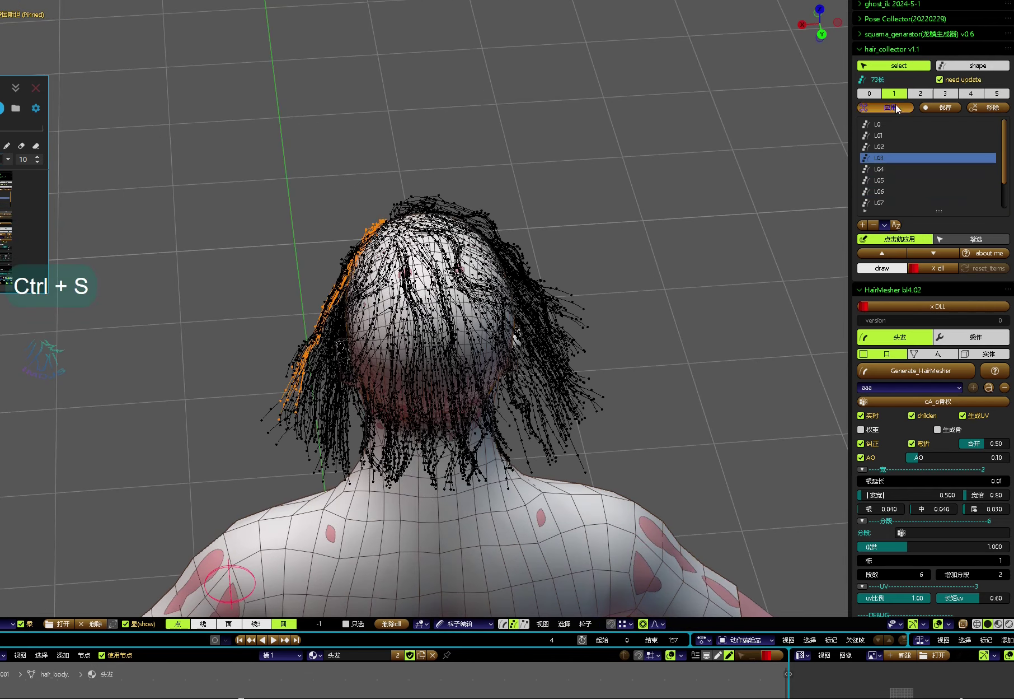
pyautogui.click(890, 169)
pyautogui.click(897, 180)
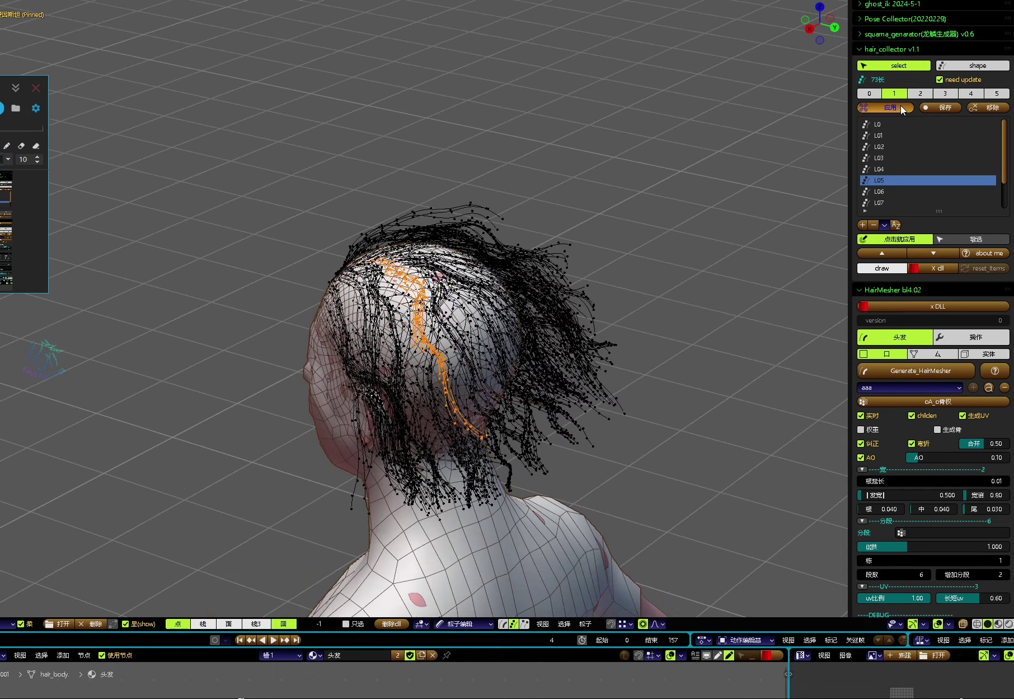
pyautogui.click(896, 192)
pyautogui.click(880, 201)
pyautogui.click(896, 105)
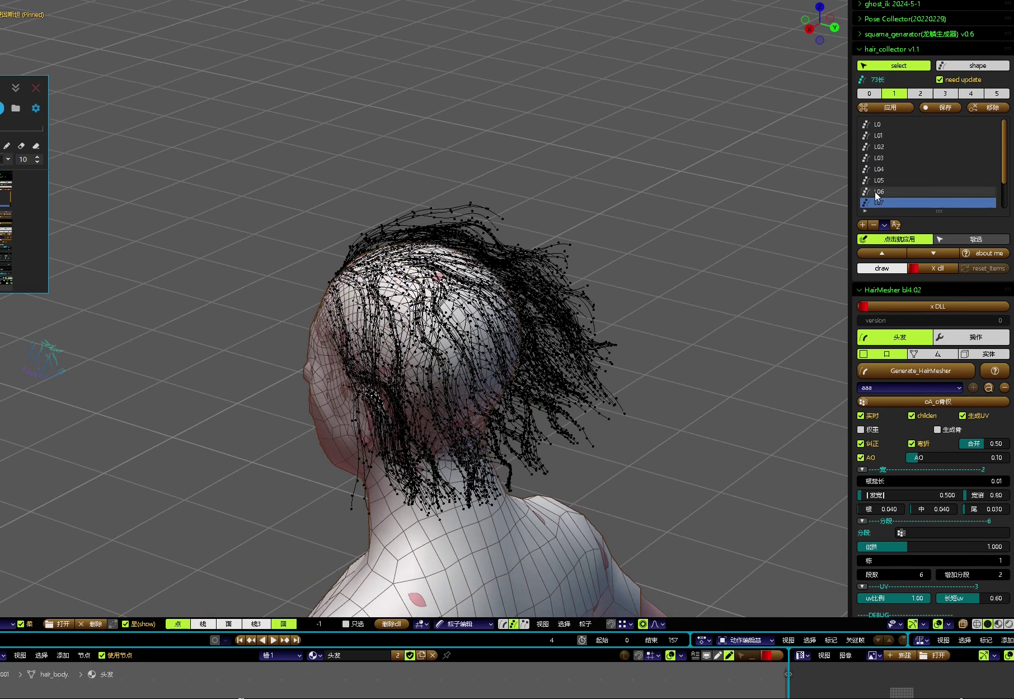
# Step: Recall the L06 strands on the back of the head, hide the finished ones, and circle-select roots near the crown
pyautogui.click(875, 191)
pyautogui.moveTo(507, 348); pyautogui.dragTo(588, 442, button='middle')
pyautogui.hotkey('ctrl', 'c')
pyautogui.hotkey('ctrl', 'a')
pyautogui.press('b')
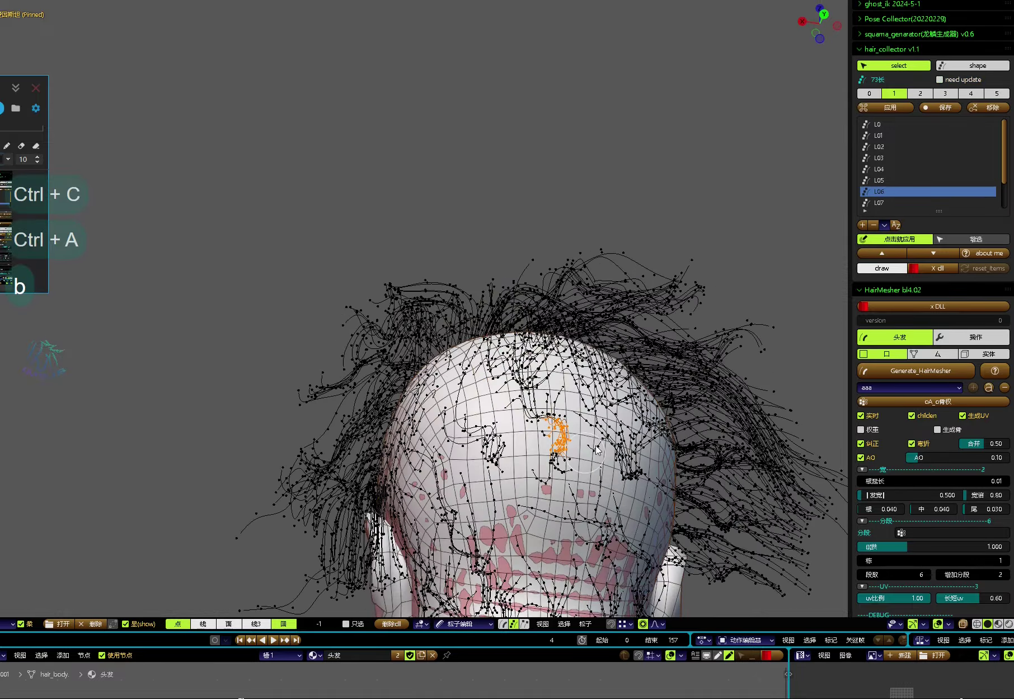
pyautogui.moveTo(551, 336); pyautogui.dragTo(543, 356, button='middle')
pyautogui.press('h')
pyautogui.press('c')
# Step: Apply entry L07, box-select the strands in the upper middle of the head's back, and comb them into a wavy lock
pyautogui.click(896, 203)
pyautogui.scroll(-3, 940, 178)
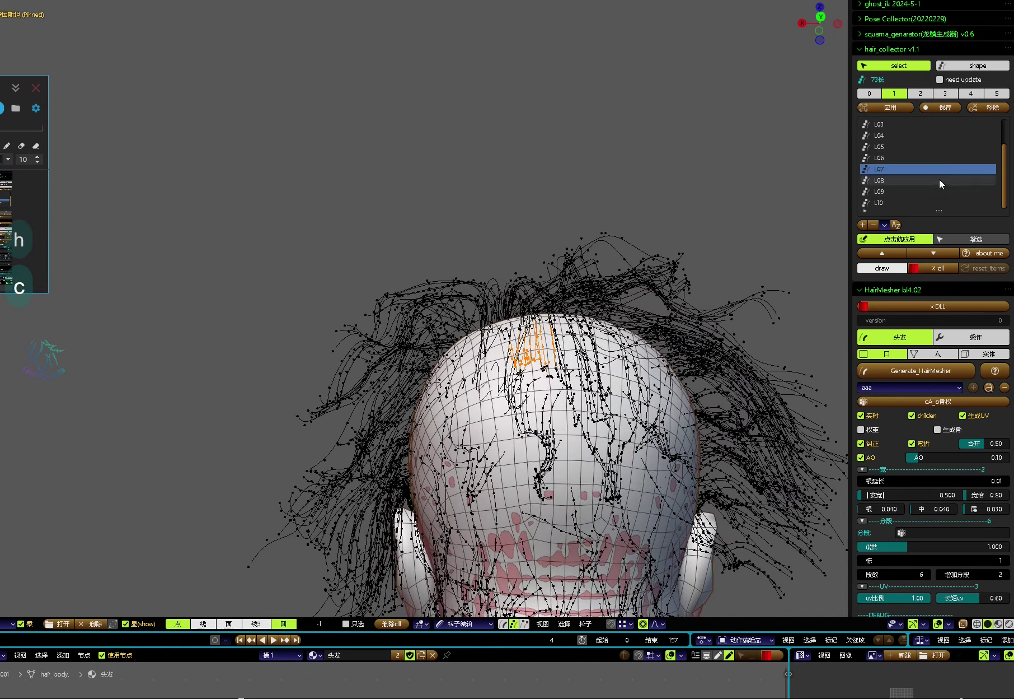
pyautogui.click(890, 107)
pyautogui.hotkey('ctrl', 'a')
pyautogui.press('b')
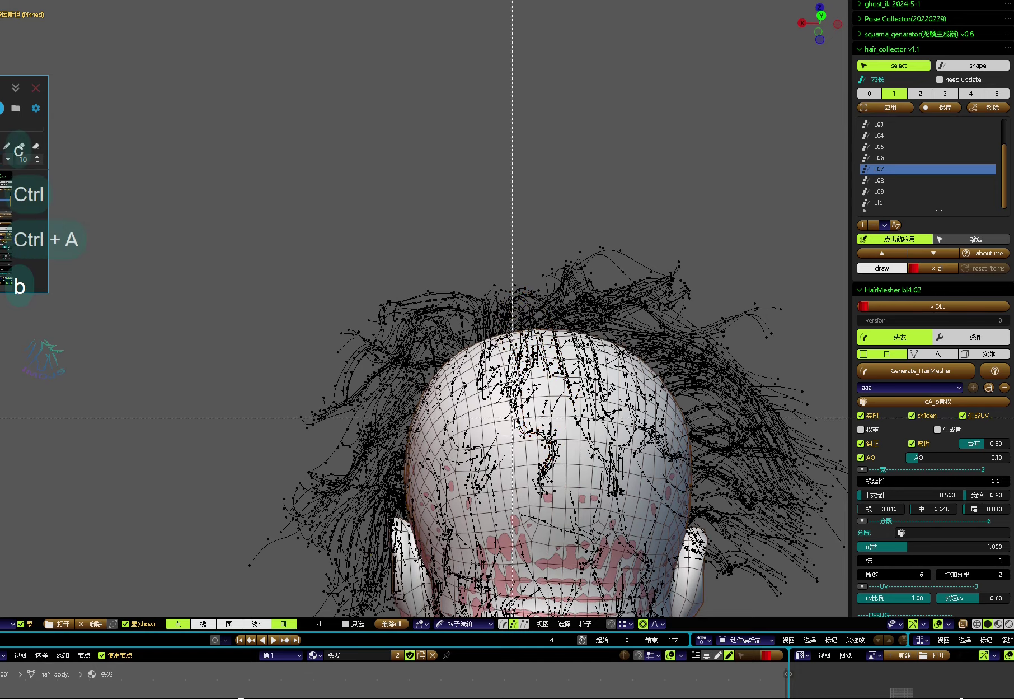
pyautogui.moveTo(511, 408); pyautogui.dragTo(561, 471)
pyautogui.moveTo(746, 184); pyautogui.dragTo(520, 352, button='middle')
pyautogui.press('g')
pyautogui.moveTo(548, 376); pyautogui.dragTo(521, 387)
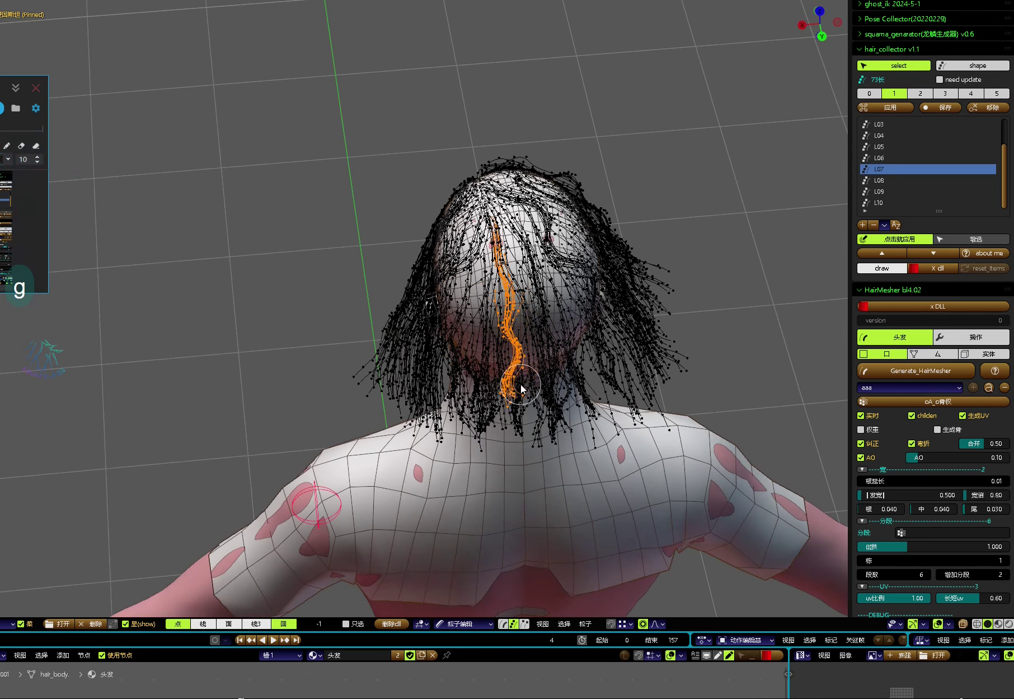
# Step: Return to Object Mode, reselect the hair body mesh, and re-enter Particle Edit with the Library of Congress Einstein portrait in view
pyautogui.moveTo(511, 352)
pyautogui.mouseDown(button='middle')
pyautogui.moveTo(616, 276)
pyautogui.moveTo(322, 379)
pyautogui.moveTo(438, 386)
pyautogui.moveTo(468, 426)
pyautogui.moveTo(433, 421)
pyautogui.mouseUp(button='middle')
pyautogui.hotkey('ctrl', 'r')
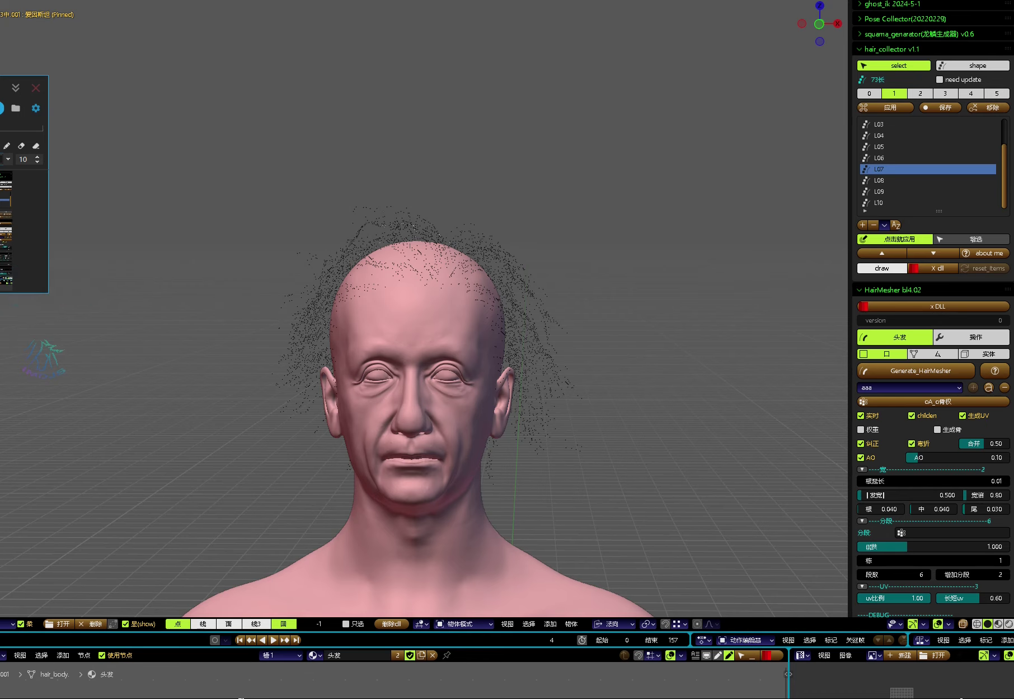
pyautogui.moveTo(492, 369); pyautogui.dragTo(487, 406, button='middle')
pyautogui.click(488, 405)
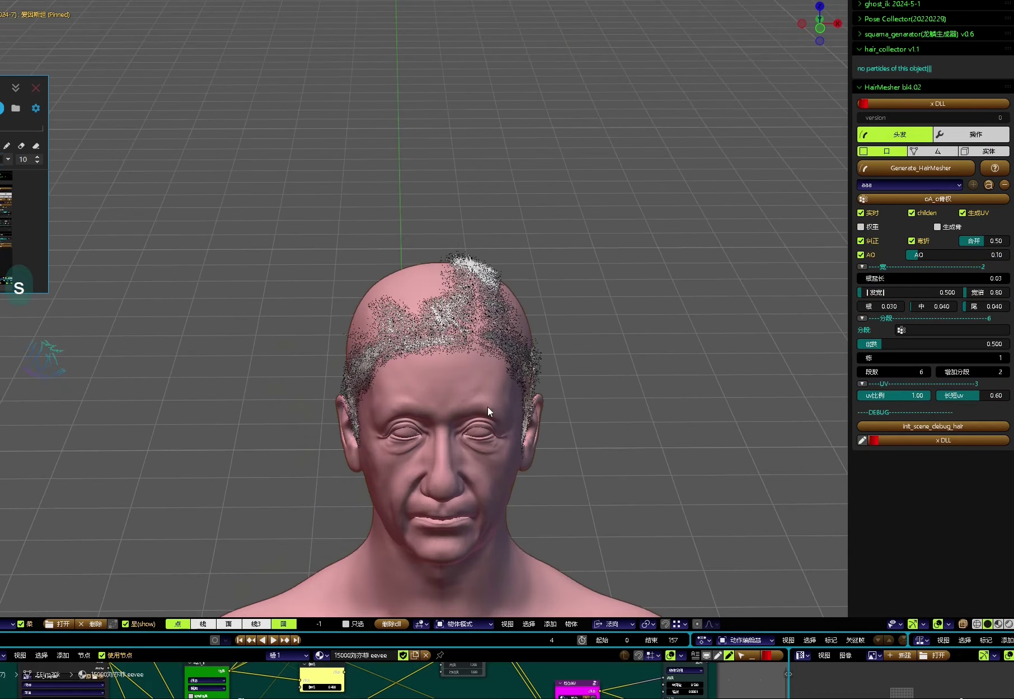
pyautogui.click(508, 383)
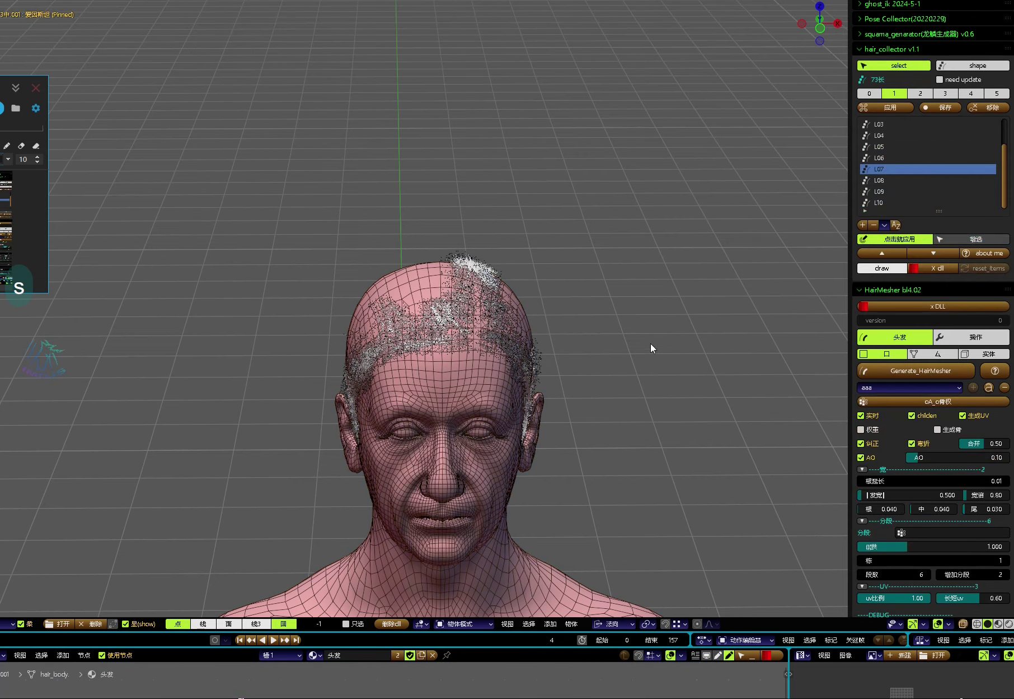
pyautogui.hotkey('alt', 'q')
pyautogui.hotkey('ctrl', 'a')
pyautogui.press('Left')
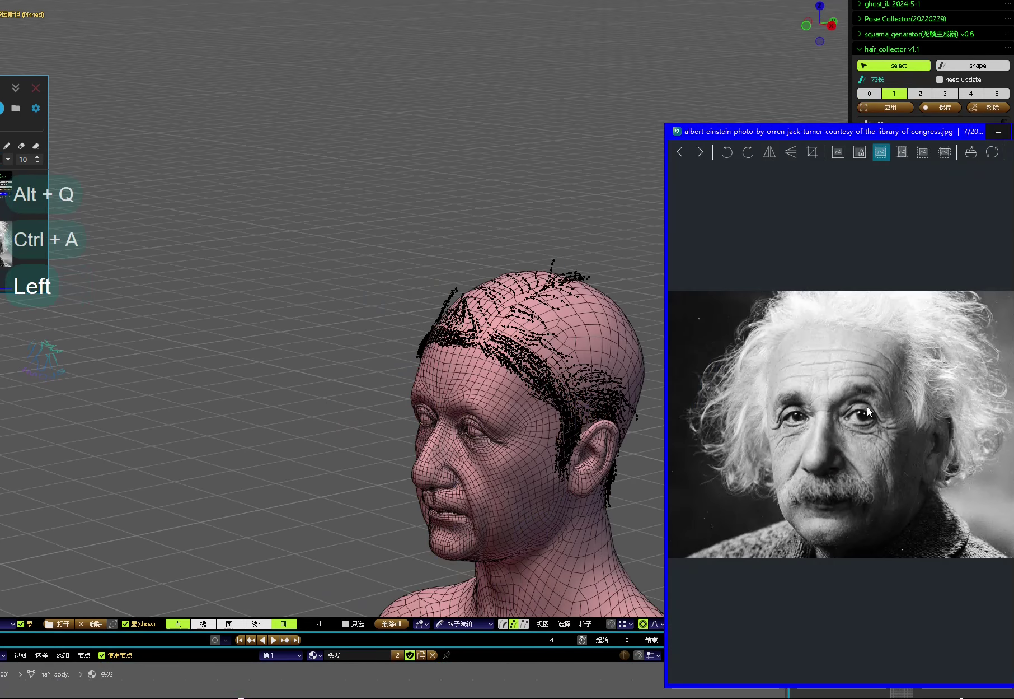
# Step: Comb the short strands along the hairline and temple, placing the reference portrait beside the head for comparison
pyautogui.press('g')
pyautogui.moveTo(437, 386); pyautogui.dragTo(297, 415, button='middle')
pyautogui.press('v')
pyautogui.press('t')
pyautogui.hotkey('ctrl', 'a')
pyautogui.press('g')
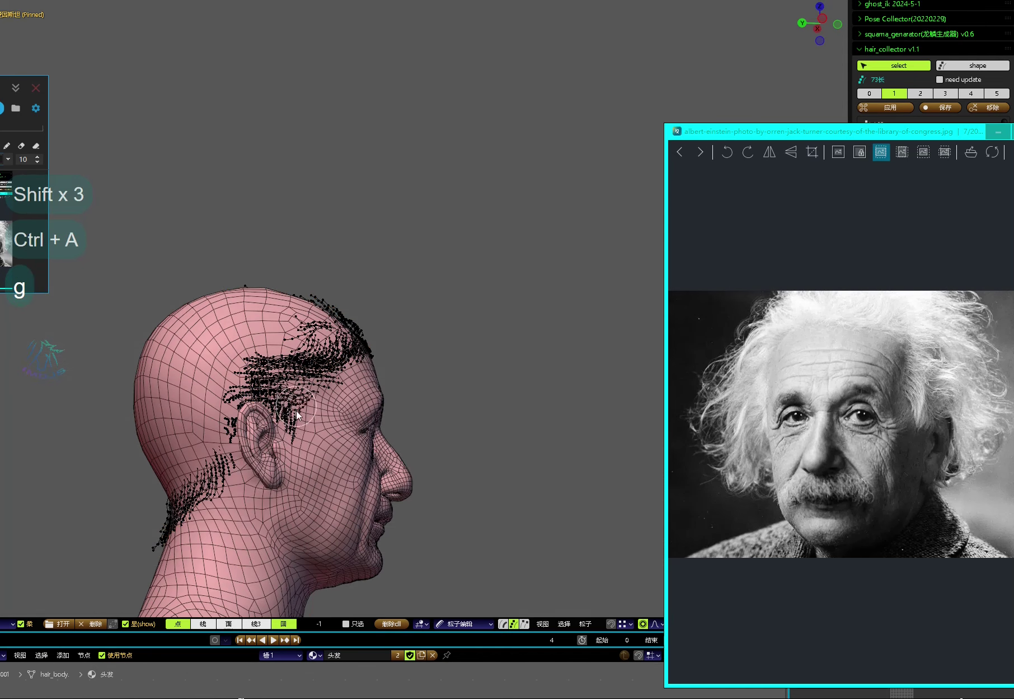
pyautogui.moveTo(839, 131); pyautogui.dragTo(672, 131)
pyautogui.moveTo(297, 415)
pyautogui.mouseDown(button='middle')
pyautogui.moveTo(274, 431)
pyautogui.moveTo(220, 412)
pyautogui.moveTo(369, 437)
pyautogui.moveTo(268, 456)
pyautogui.moveTo(165, 355)
pyautogui.moveTo(295, 418)
pyautogui.moveTo(313, 392)
pyautogui.moveTo(336, 386)
pyautogui.moveTo(328, 376)
pyautogui.moveTo(247, 387)
pyautogui.moveTo(267, 399)
pyautogui.mouseUp(button='middle')
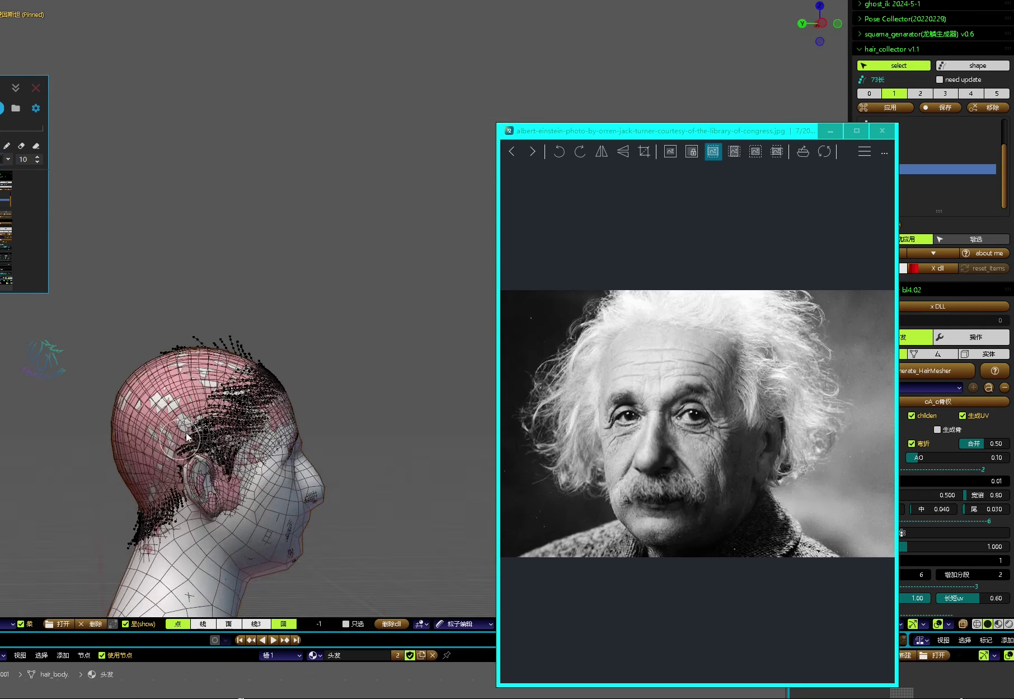
pyautogui.moveTo(187, 436); pyautogui.dragTo(317, 469, button='middle')
# Step: Compare the particle hair in Object Mode with the side-view reference photos up to einstein-and-oppenheimer.jpg
pyautogui.hotkey('ctrl', 'r')
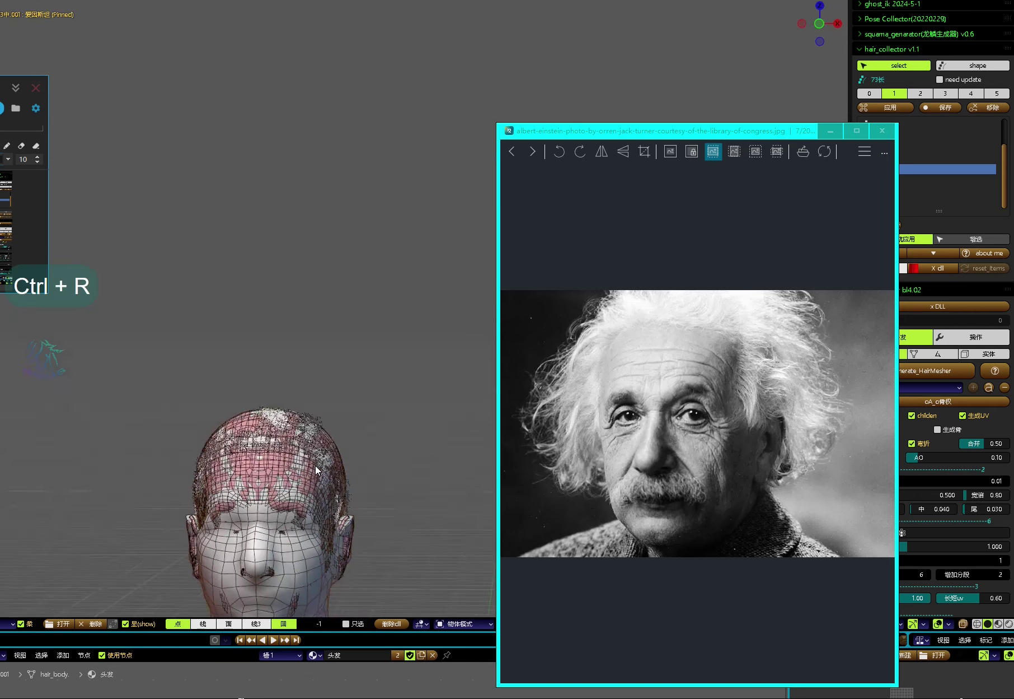
pyautogui.moveTo(317, 424); pyautogui.dragTo(700, 442, button='middle')
pyautogui.click(767, 481)
pyautogui.press('Right')
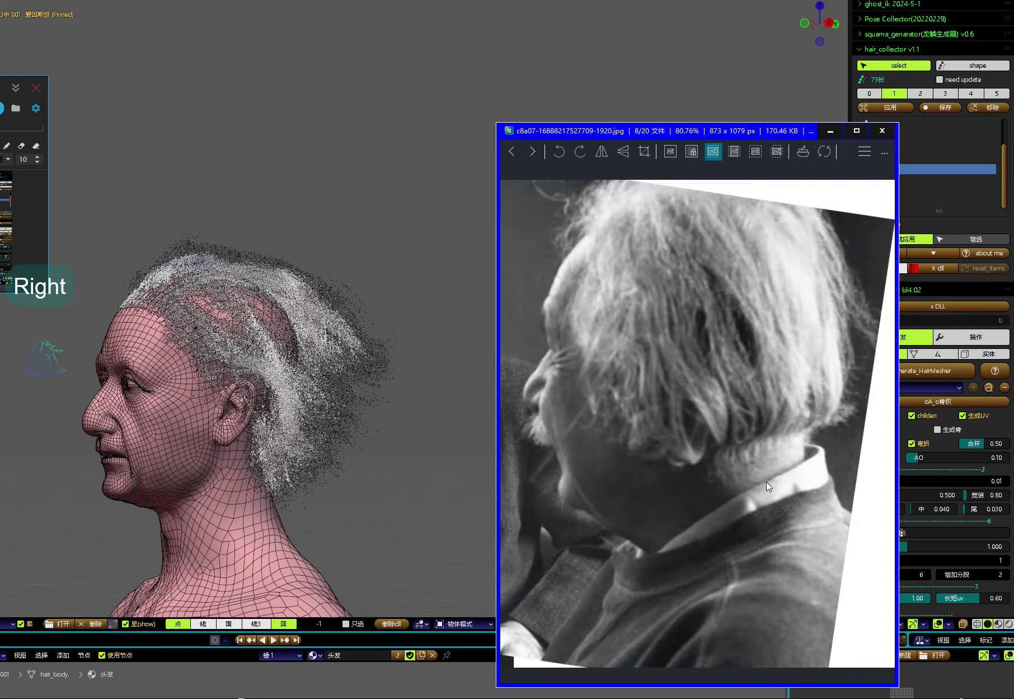
pyautogui.press('Right')
pyautogui.press('Right')
pyautogui.moveTo(203, 419); pyautogui.dragTo(268, 420, button='middle')
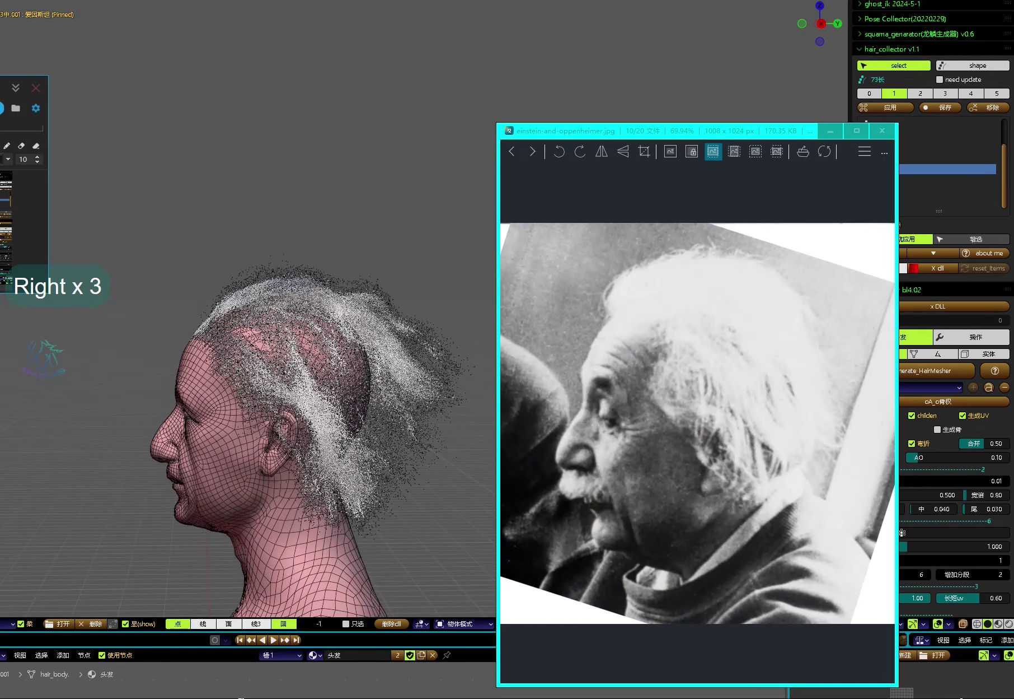
# Step: Re-enter Particle Edit, select all strands, and comb the hair's outline from the side and the front
pyautogui.hotkey('alt', 'q')
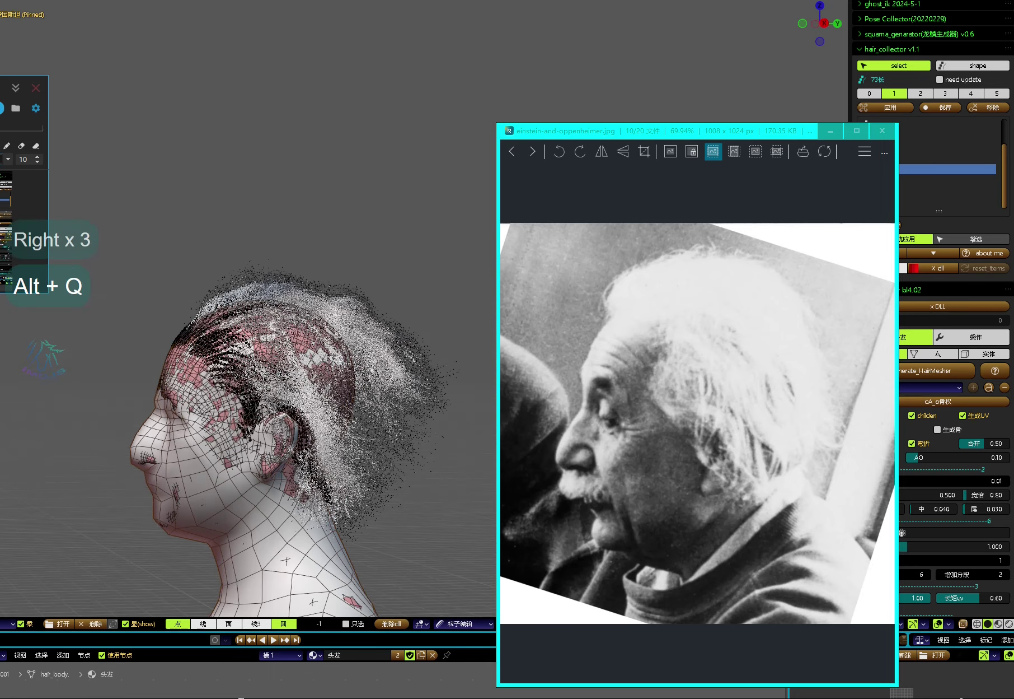
pyautogui.hotkey('ctrl', 'a')
pyautogui.hotkey('ctrl', 'a')
pyautogui.press('g')
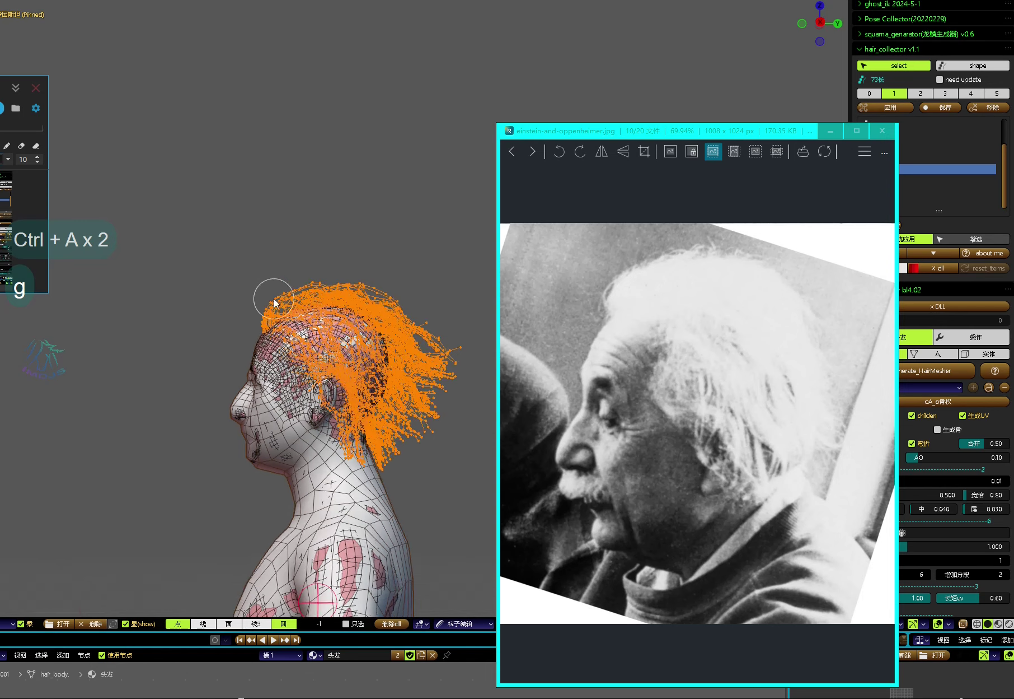
pyautogui.moveTo(263, 320); pyautogui.dragTo(227, 288, button='middle')
pyautogui.press('g')
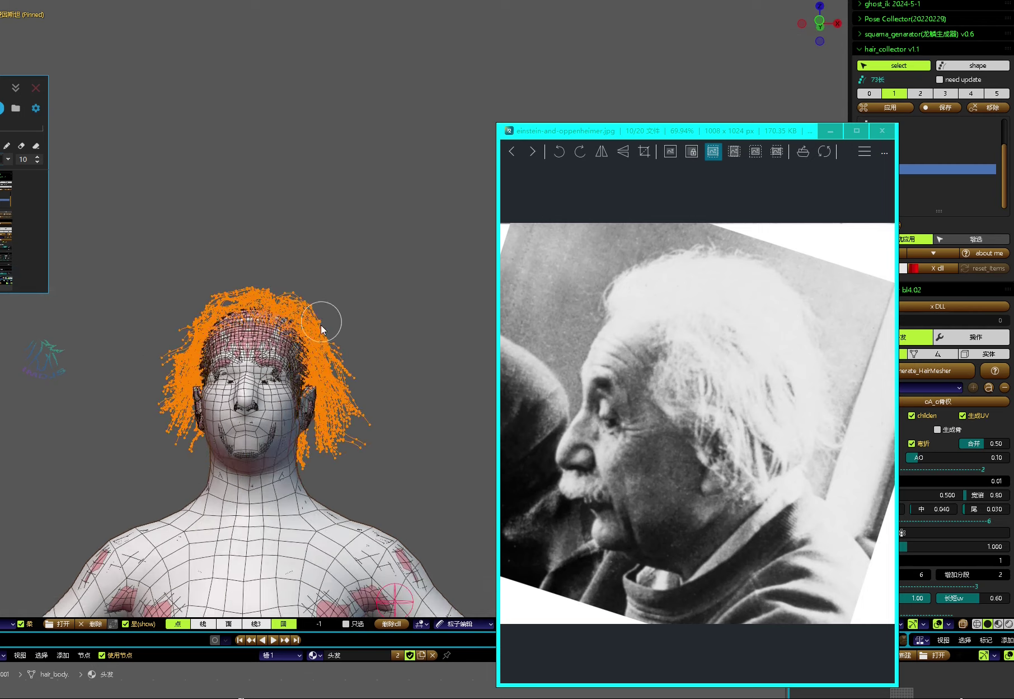
# Step: Return to Object Mode and compare the hair volume from front and side with General_CaseFiles_Portrait_Einstein.jpg
pyautogui.hotkey('ctrl', 'r')
pyautogui.moveTo(339, 374); pyautogui.dragTo(426, 392, button='middle')
pyautogui.scroll(3, 383, 403)
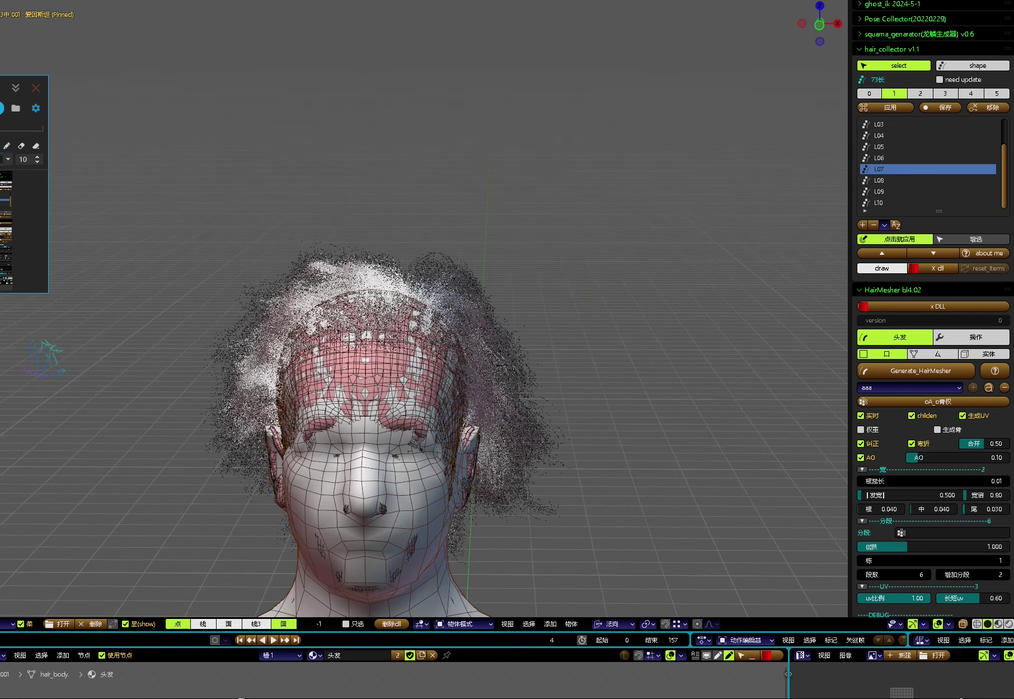
pyautogui.moveTo(415, 446); pyautogui.dragTo(616, 386, button='middle')
pyautogui.hotkey('alt', 'Tab')
pyautogui.press('Right')
pyautogui.press('Right')
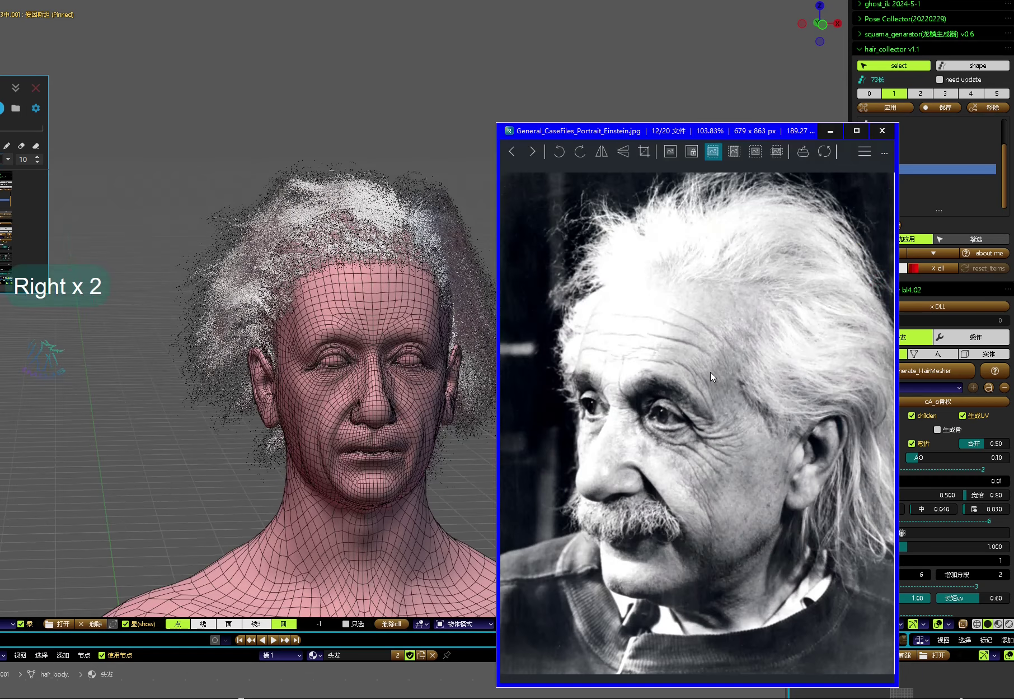
pyautogui.moveTo(482, 342); pyautogui.dragTo(263, 378, button='middle')
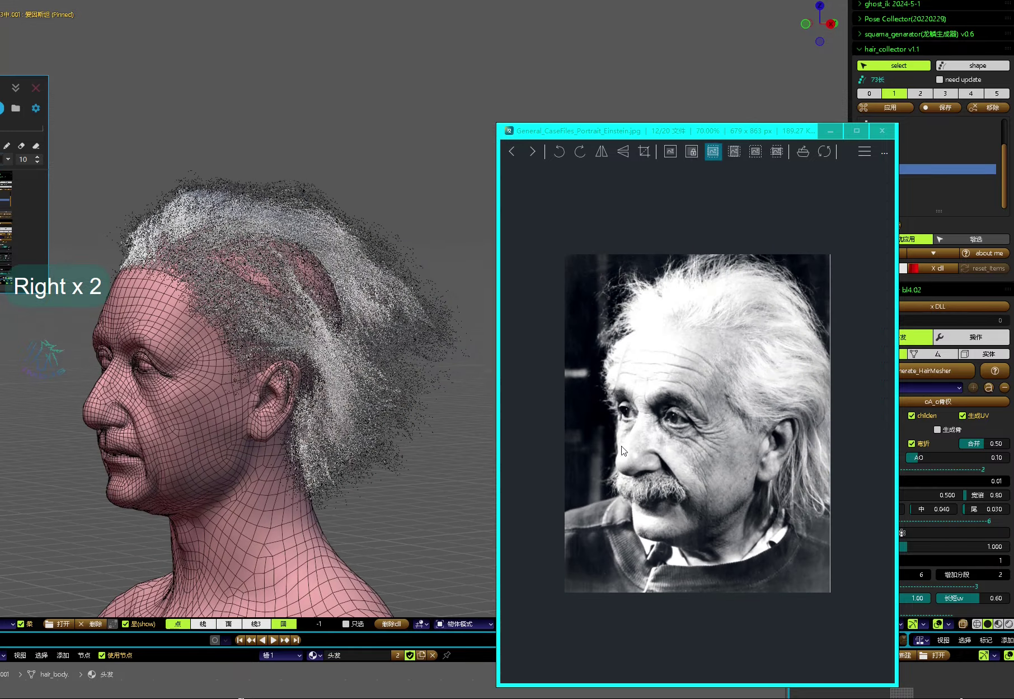
# Step: Compare the hair close up with further reference photos, including photo-by-harris-ewing-courtesy-of-the-library-of-congress.jpg and R-C (1).jpg
pyautogui.click(744, 473)
pyautogui.press('Right')
pyautogui.press('Right')
pyautogui.moveTo(414, 398); pyautogui.dragTo(364, 418, button='middle')
pyautogui.scroll(3, 509, 414)
pyautogui.click(894, 453)
pyautogui.press('Right')
pyautogui.press('Right')
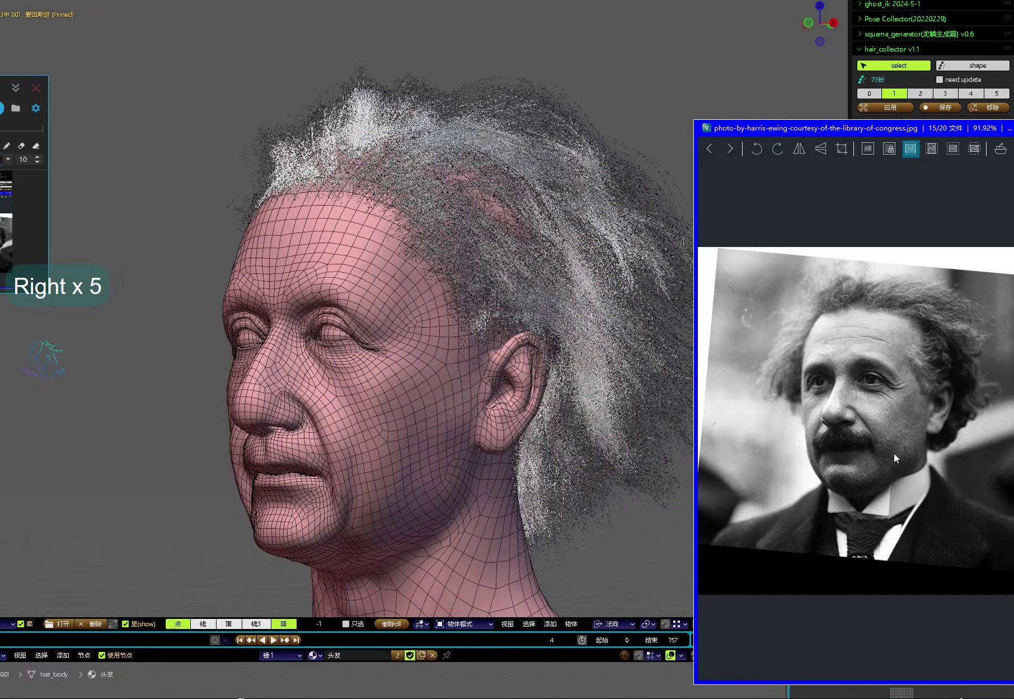
pyautogui.moveTo(437, 364); pyautogui.dragTo(454, 384, button='middle')
pyautogui.scroll(-2, 450, 390)
# Step: Start a screen capture and compare the front of the hair with Albert-Einstein-Birthday-1200x834.jpg
pyautogui.hotkey('ctrl', 'F8')
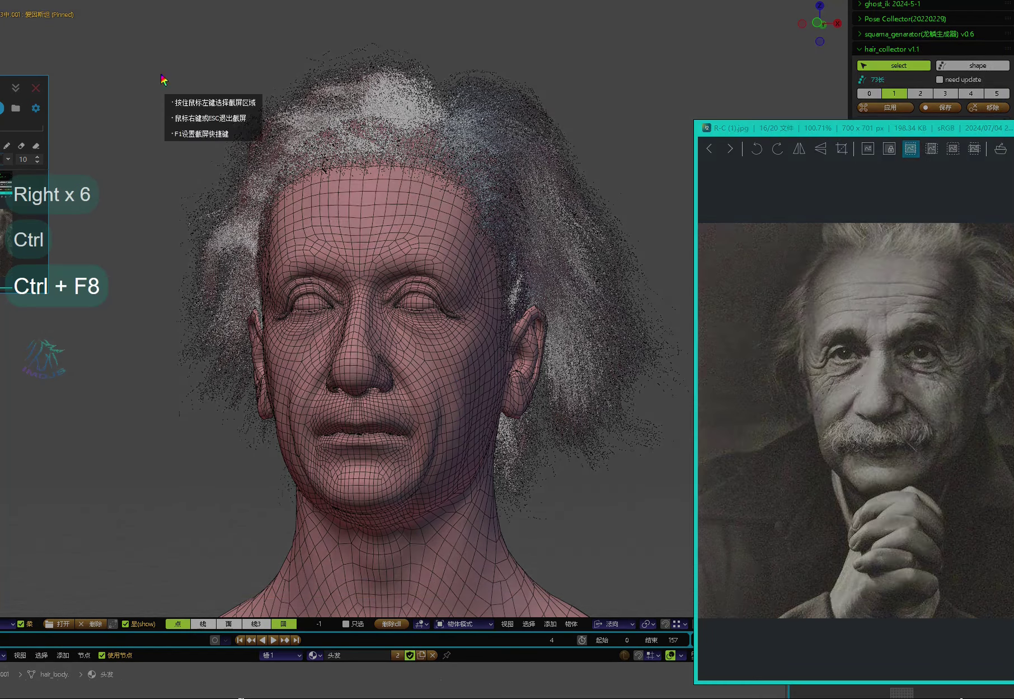
pyautogui.moveTo(454, 383); pyautogui.dragTo(375, 401, button='middle')
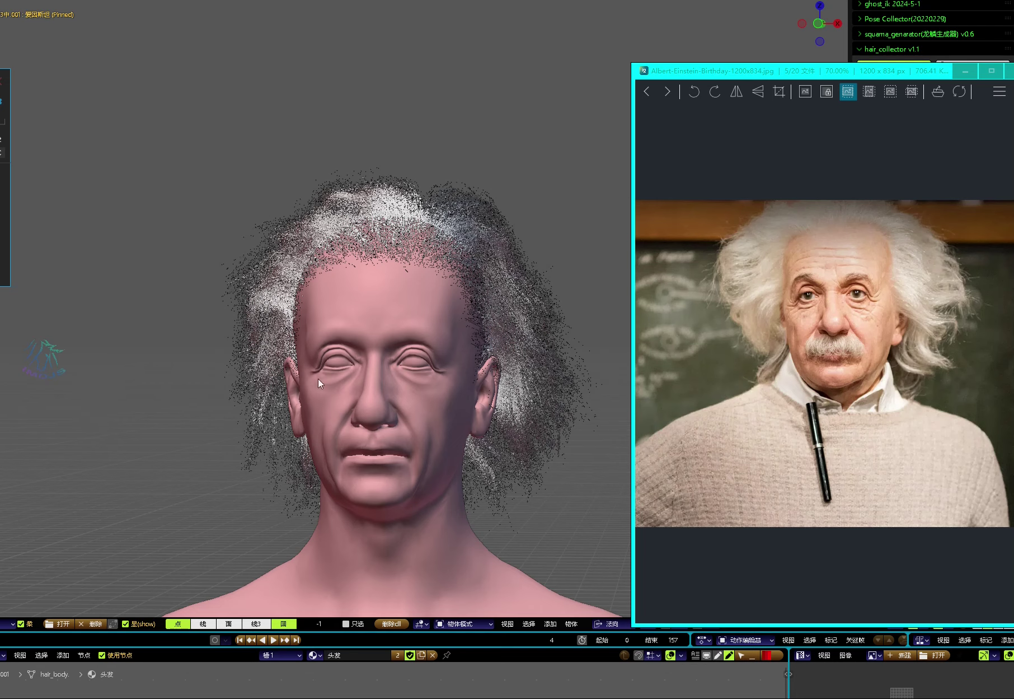
pyautogui.moveTo(340, 396); pyautogui.dragTo(394, 410, button='middle')
pyautogui.scroll(2, 833, 399)
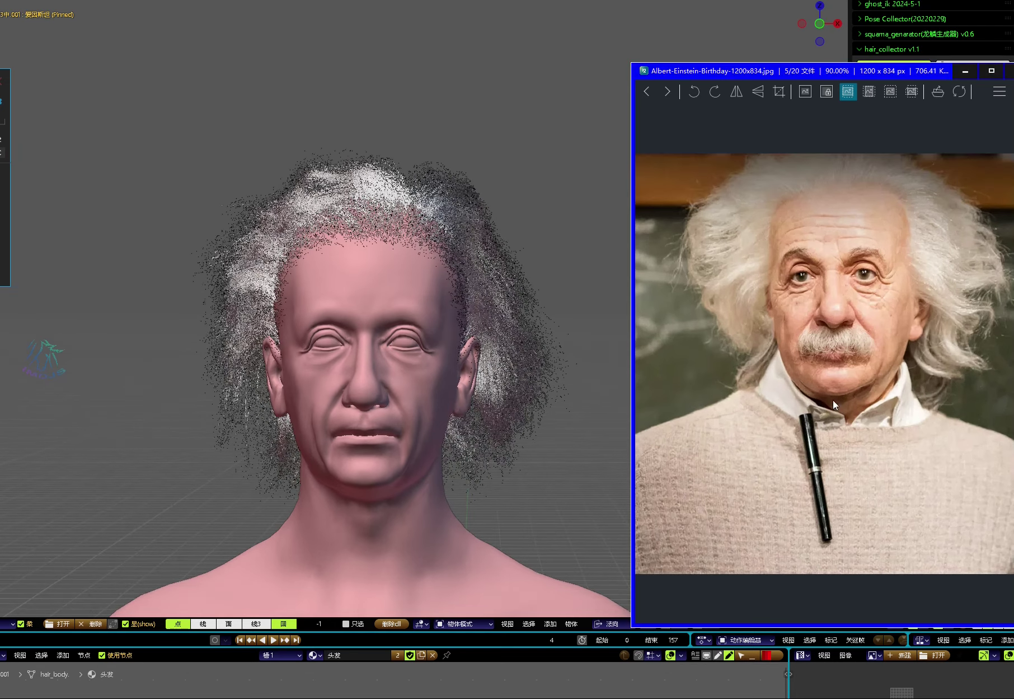
# Step: Reveal hidden elements, return to Particle Edit, clear the strand selection, and select the linked hair strands around the character's left ear
pyautogui.moveTo(418, 395); pyautogui.dragTo(460, 350, button='middle')
pyautogui.hotkey('alt', 'h')
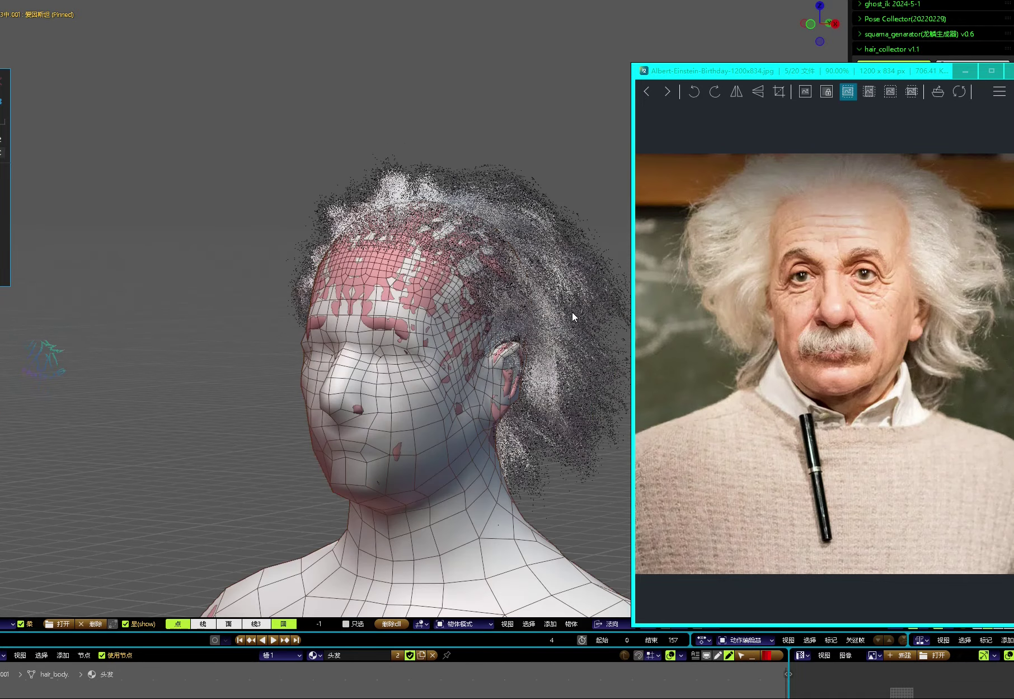
pyautogui.hotkey('alt', 'q')
pyautogui.press('g')
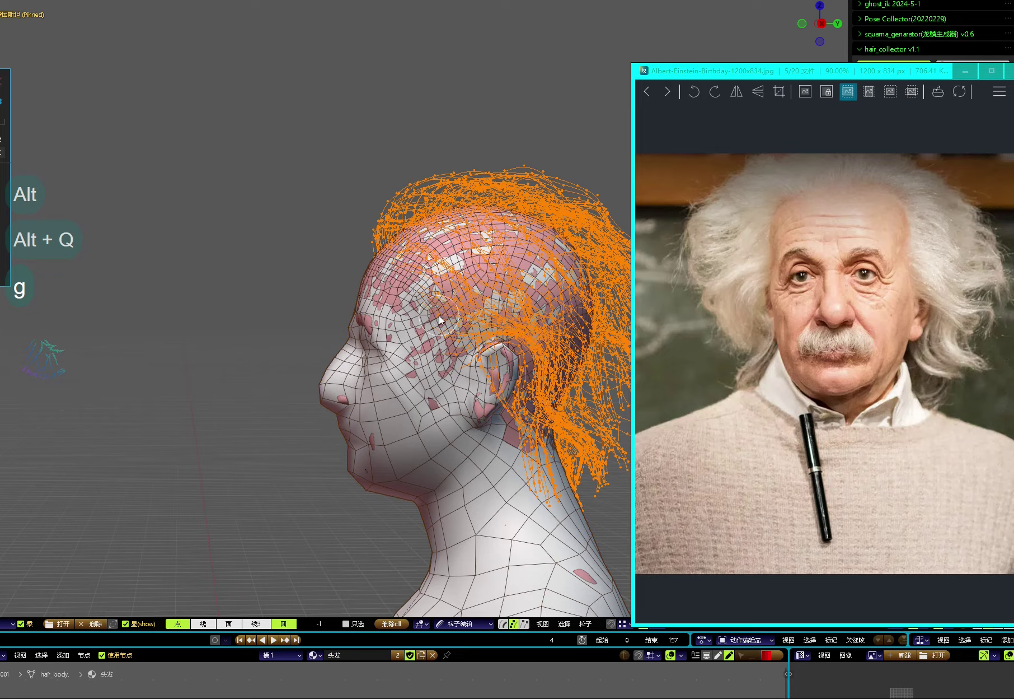
pyautogui.moveTo(441, 320)
pyautogui.mouseDown(button='middle')
pyautogui.moveTo(461, 310)
pyautogui.moveTo(462, 328)
pyautogui.moveTo(465, 309)
pyautogui.moveTo(455, 323)
pyautogui.mouseUp(button='middle')
pyautogui.hotkey('ctrl', 'a')
pyautogui.press('c')
pyautogui.click(453, 321)
pyautogui.press('l')
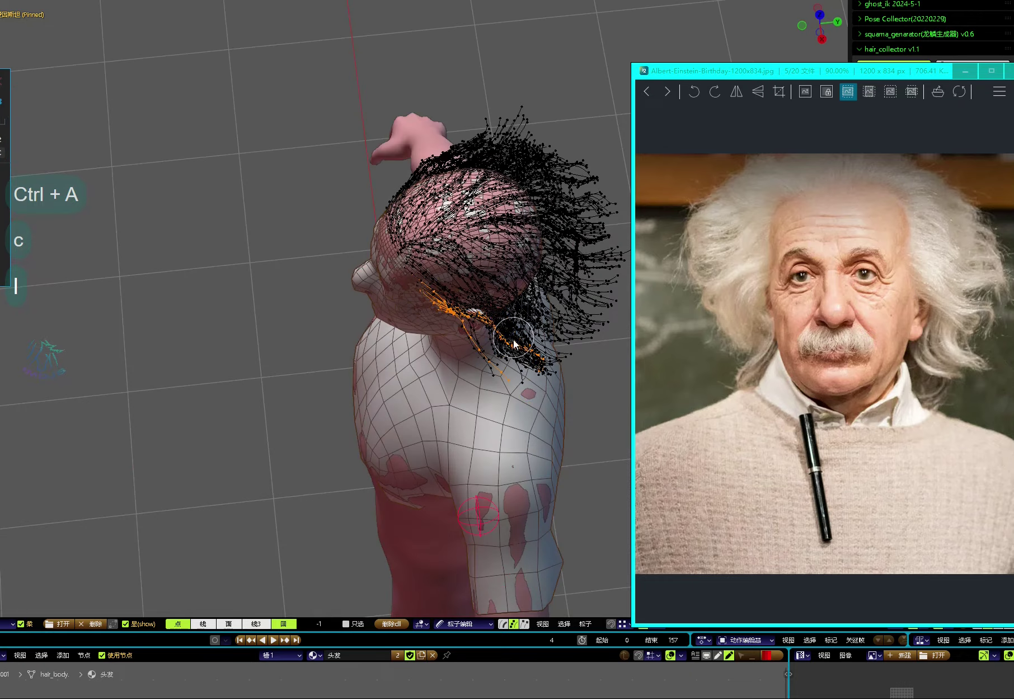
# Step: Comb the selected strands beside the character's left ear to follow the reference photo's outline, and clear the selection
pyautogui.moveTo(514, 343); pyautogui.dragTo(490, 295, button='middle')
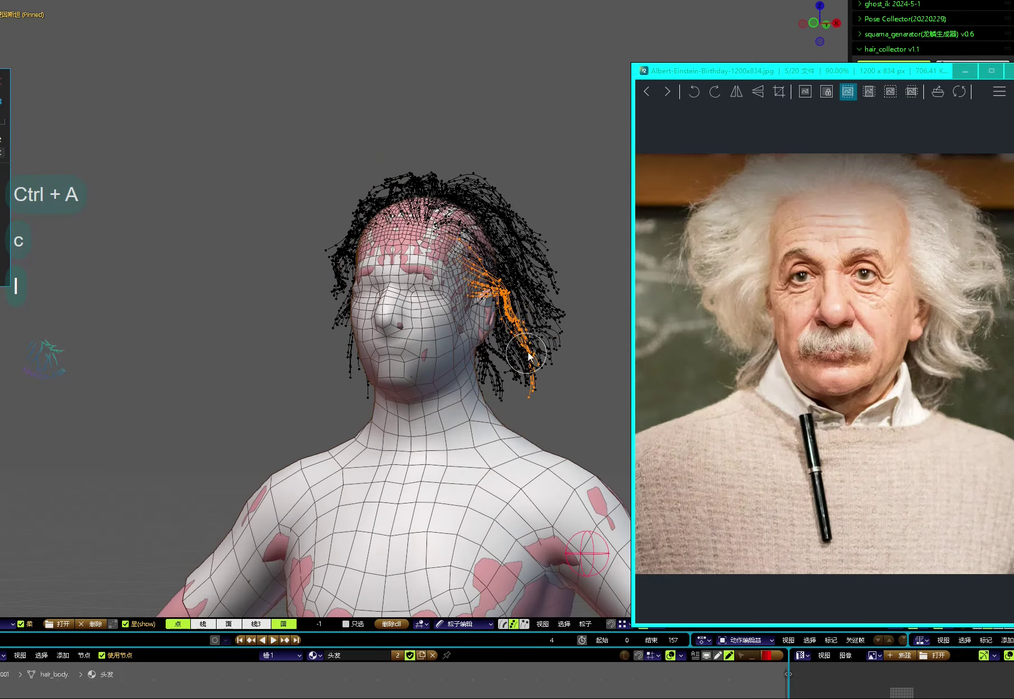
pyautogui.moveTo(530, 379); pyautogui.dragTo(336, 322, button='middle')
pyautogui.hotkey('ctrl', 'a')
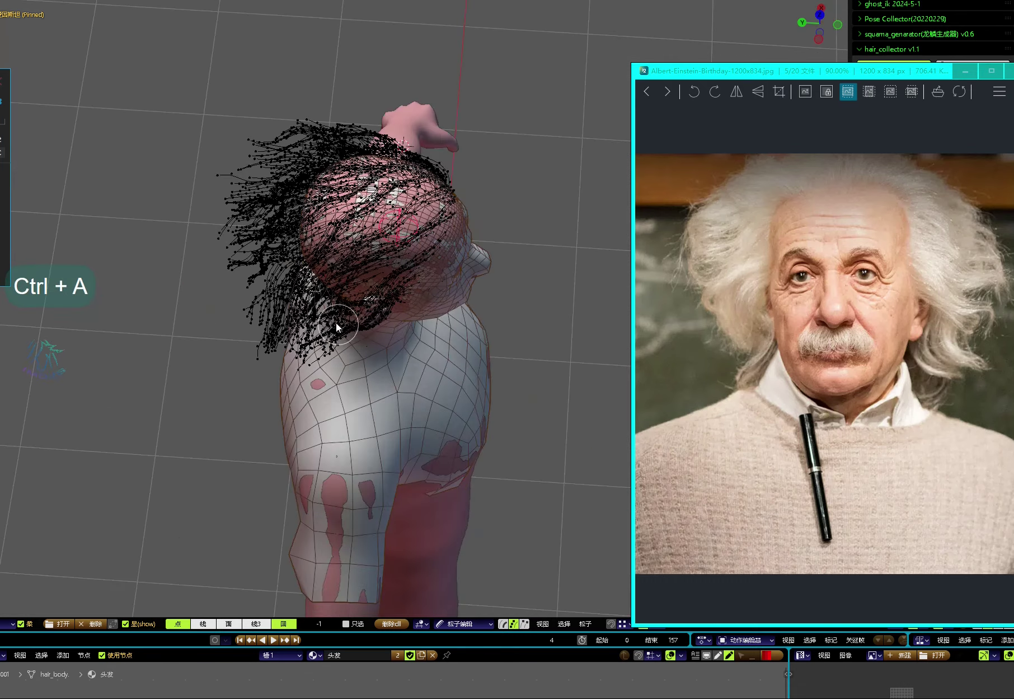
# Step: Comb the hair behind the character's right ear from the side, and widen both sides of the silhouette from the front
pyautogui.moveTo(322, 365); pyautogui.dragTo(345, 295, button='middle')
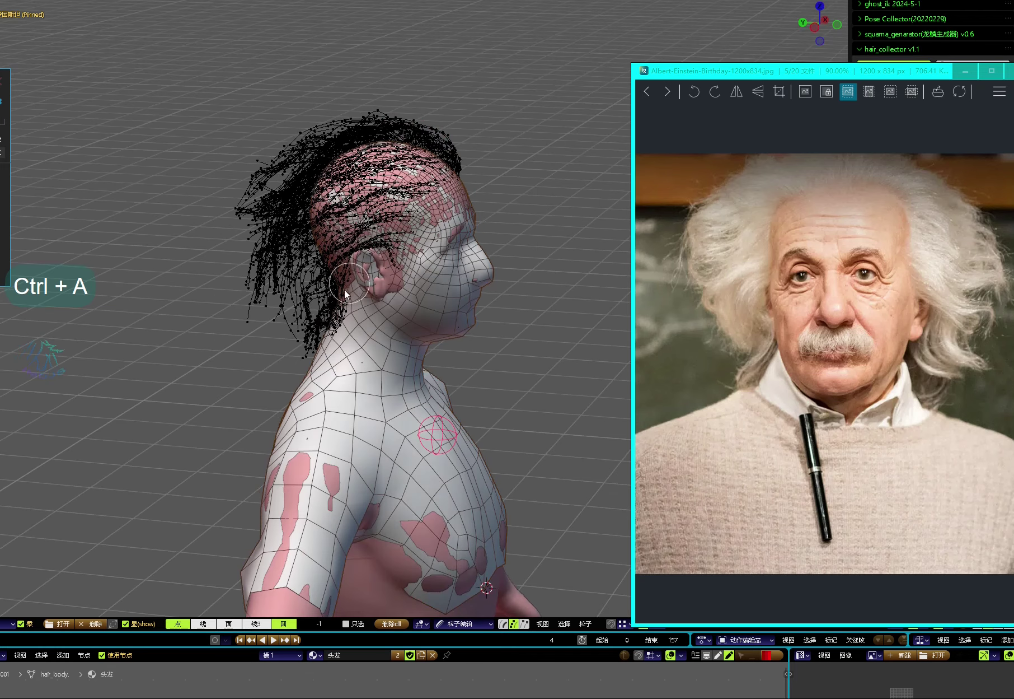
pyautogui.moveTo(316, 337); pyautogui.dragTo(336, 320, button='middle')
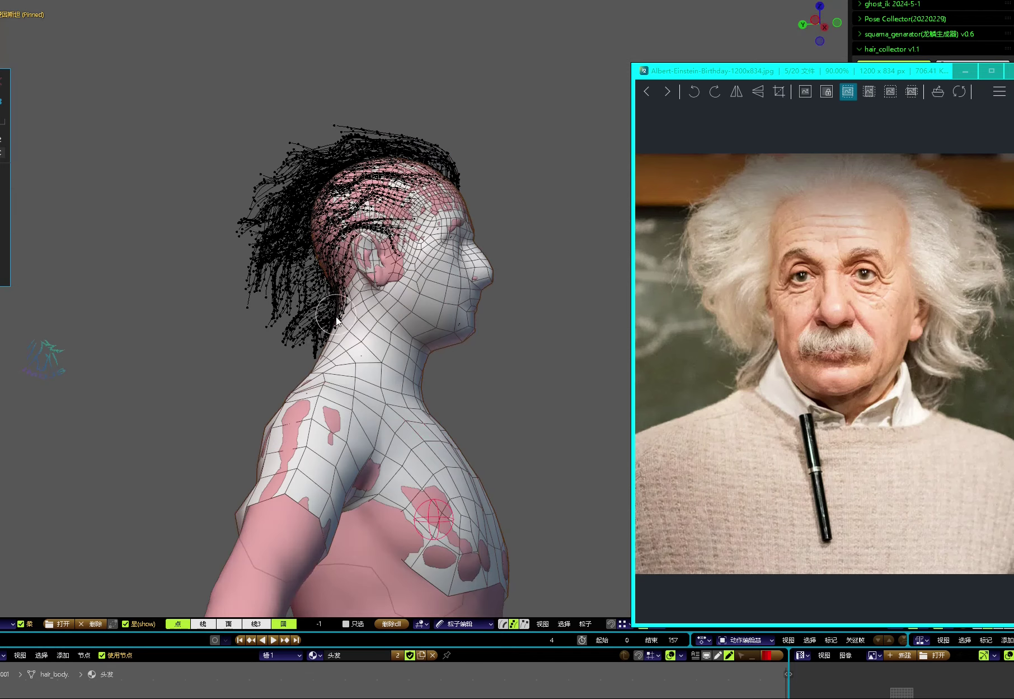
pyautogui.moveTo(330, 229); pyautogui.dragTo(296, 282, button='middle')
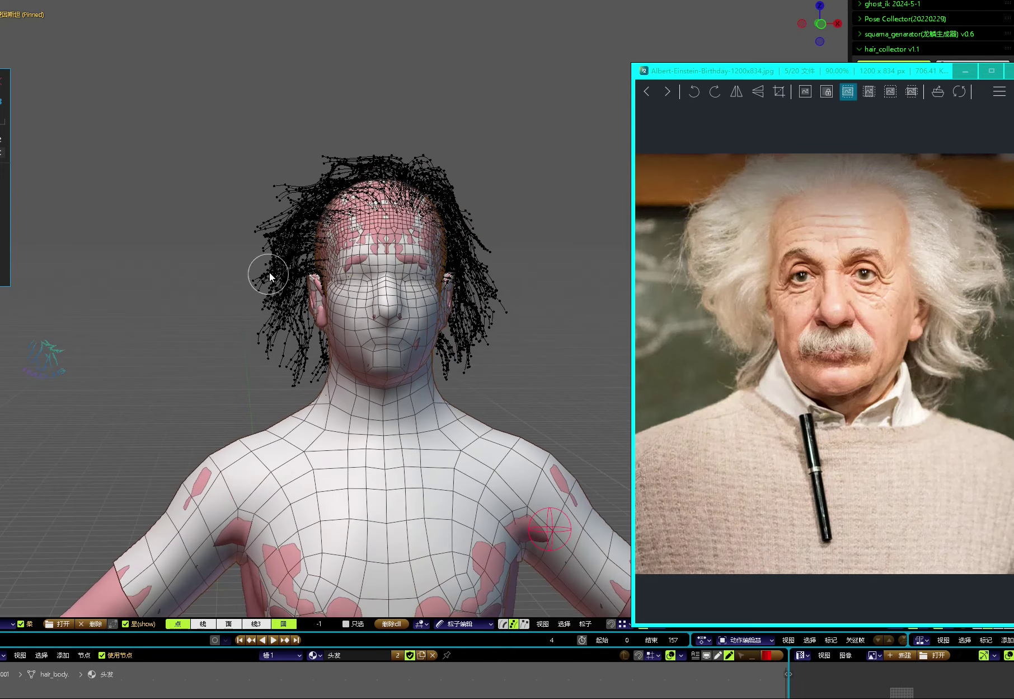
pyautogui.moveTo(279, 208); pyautogui.dragTo(500, 246, button='middle')
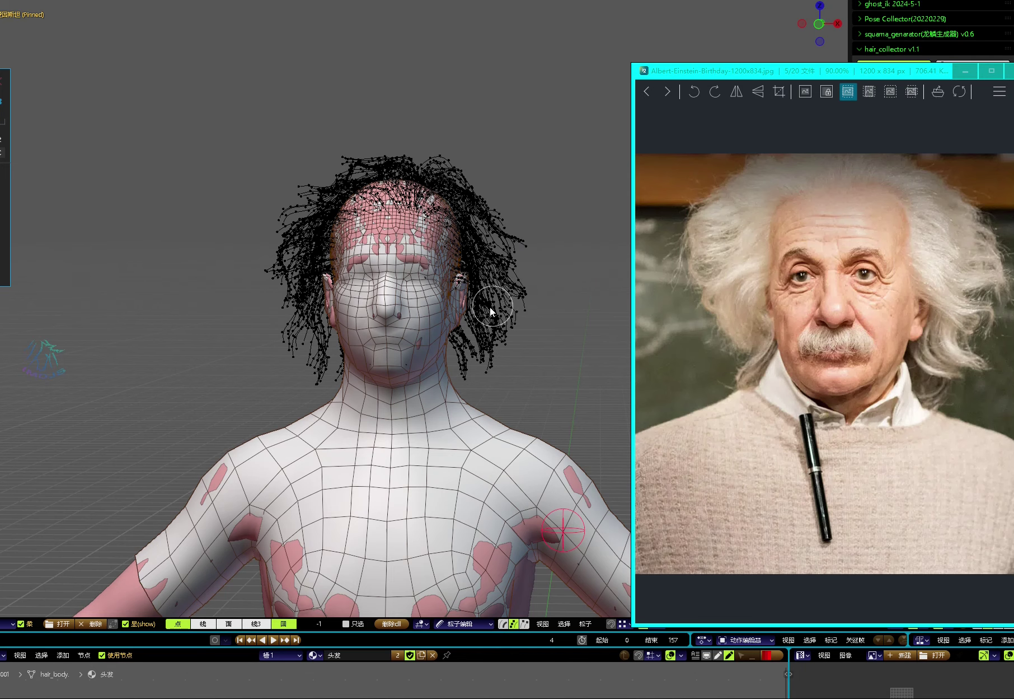
pyautogui.moveTo(490, 311); pyautogui.dragTo(490, 297, button='middle')
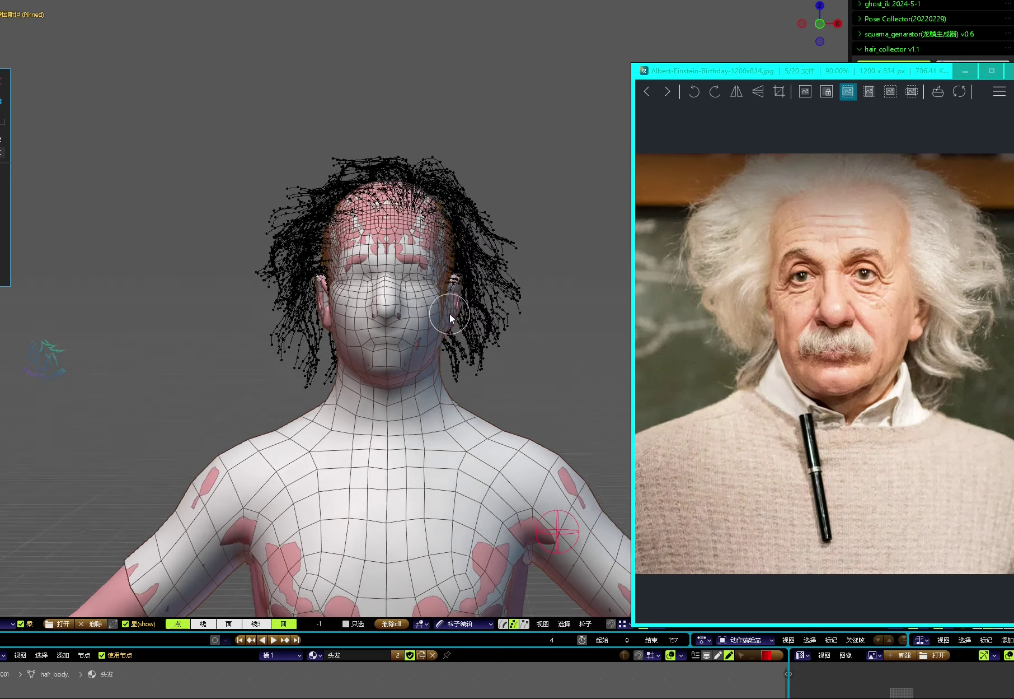